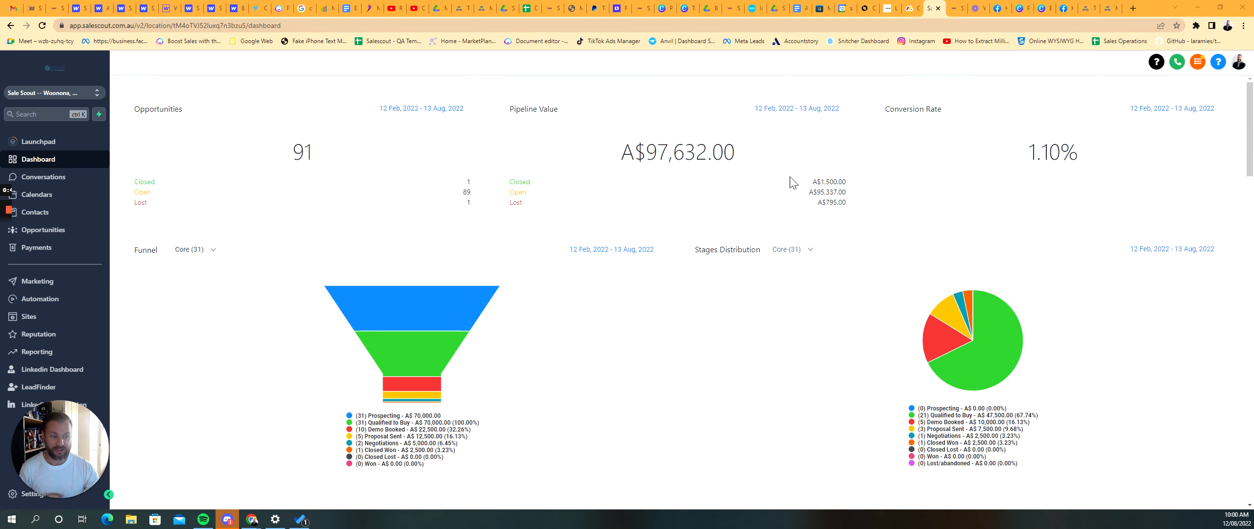
Create a new automation workflow without using a template or a campaign import.
left_click(49, 303)
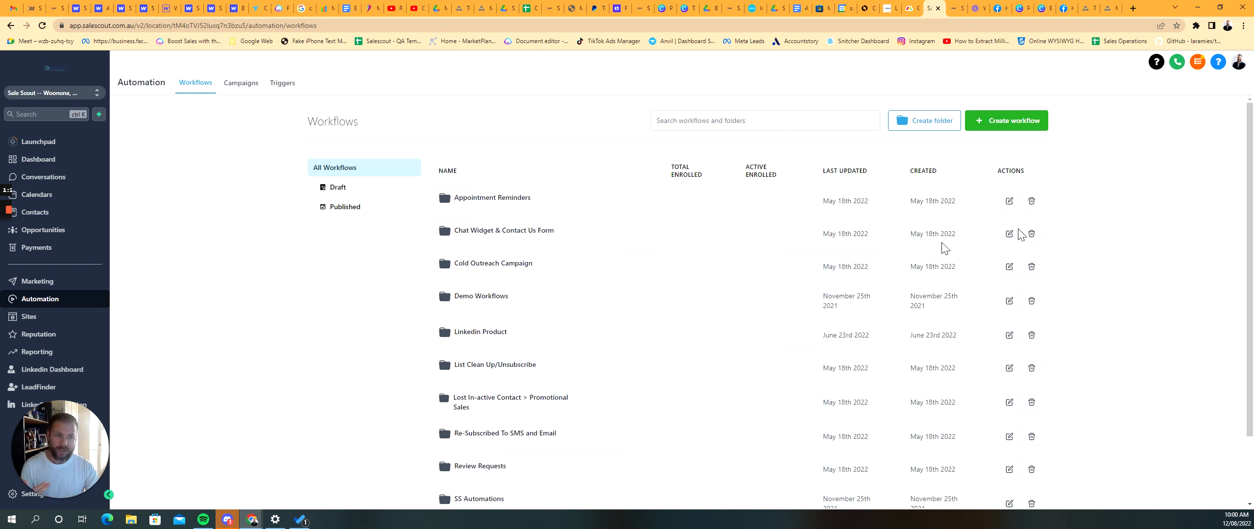
left_click(997, 128)
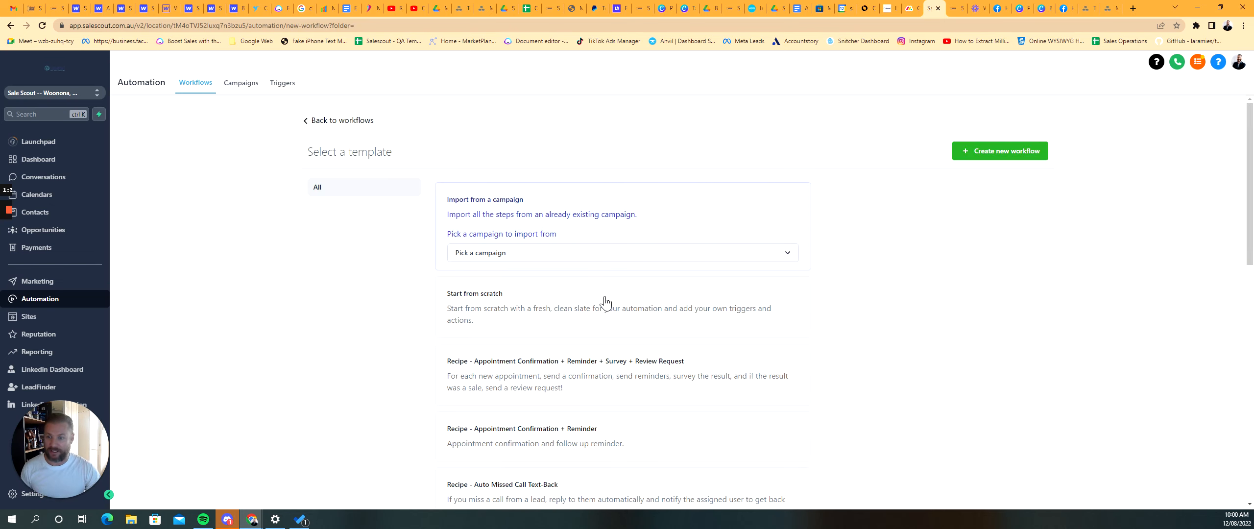
left_click(1005, 153)
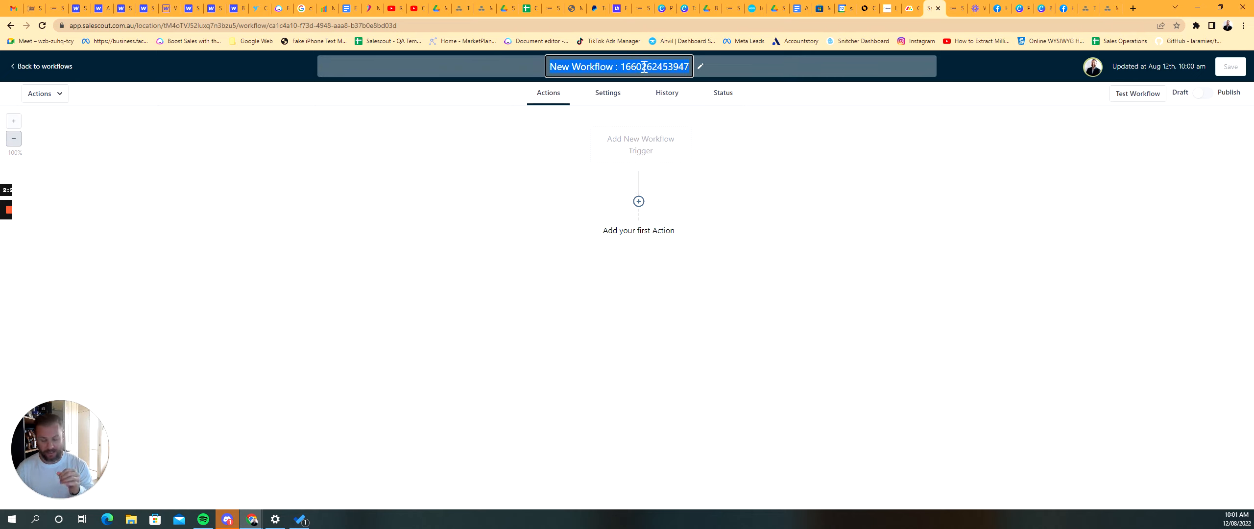
Rename the new workflow as "Cold Calling Workflow".
type("Co")
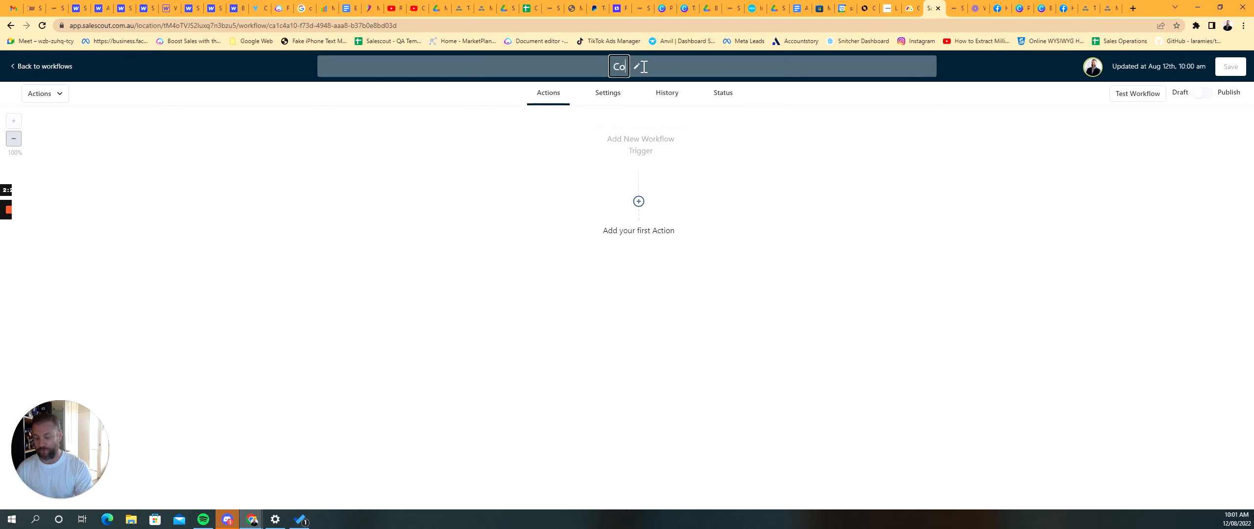
type("ld Calling")
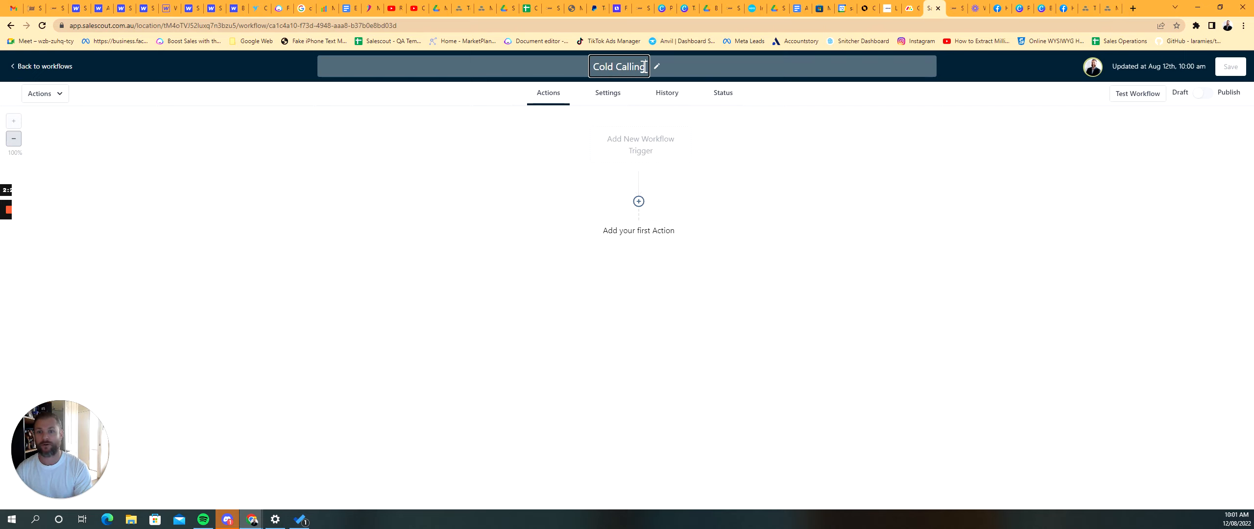
type(" Workflow")
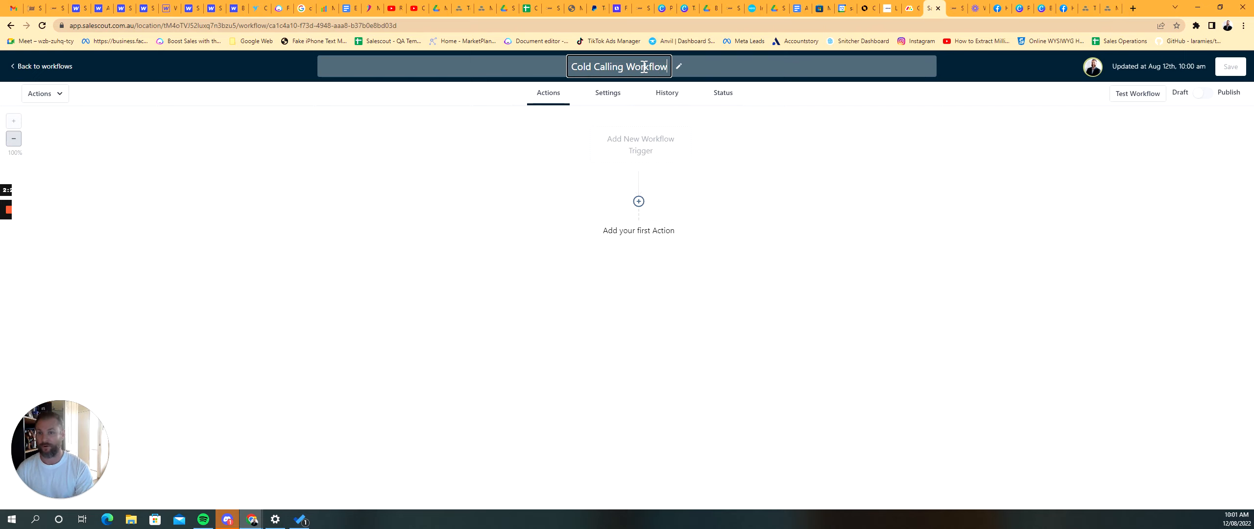
left_click(778, 238)
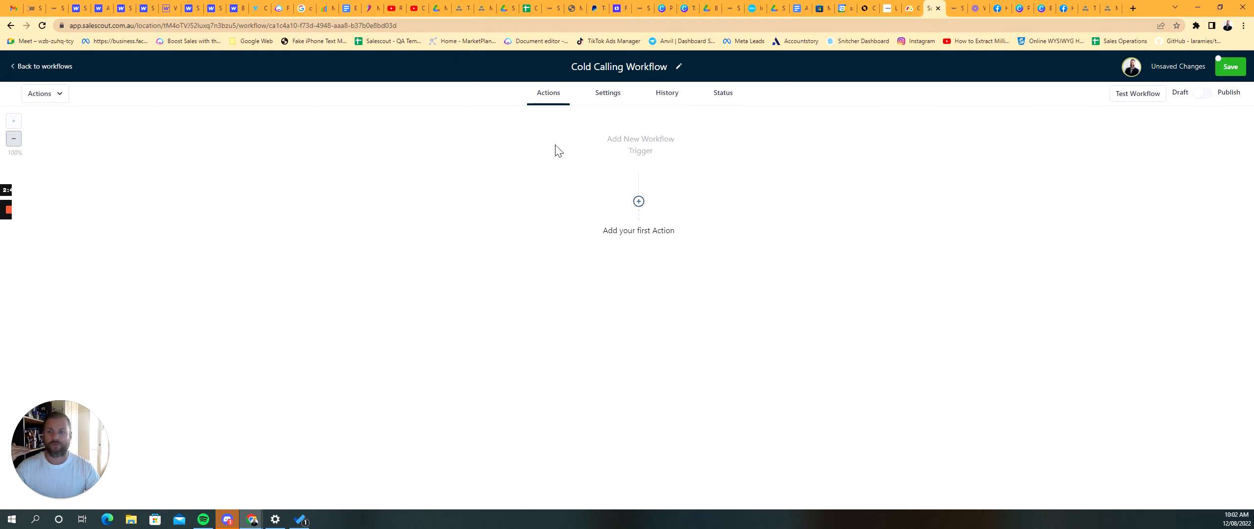
left_click(633, 152)
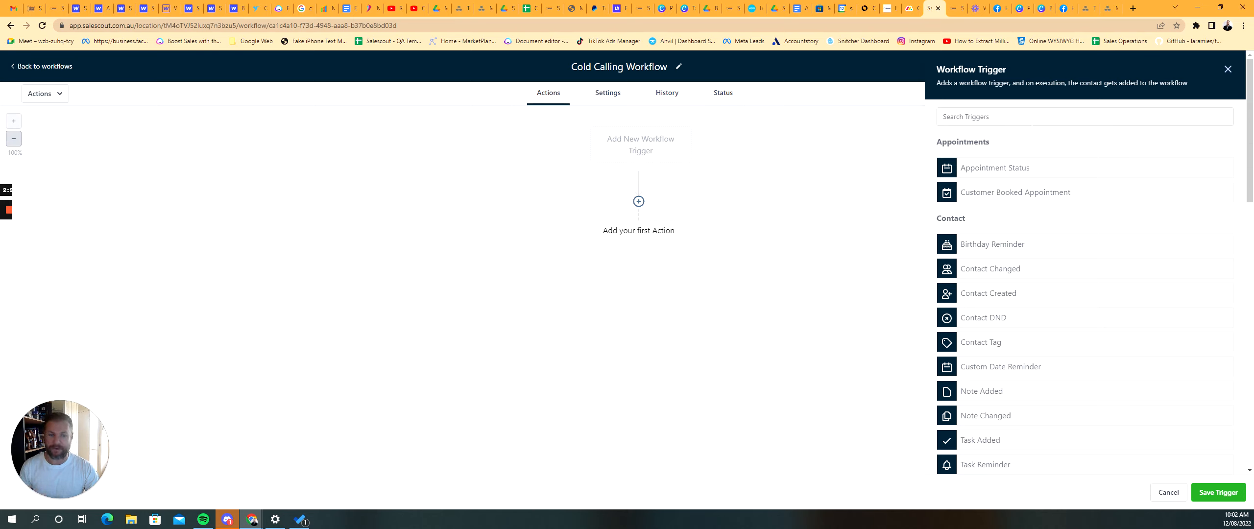
scroll(1035, 173, "down", 8)
left_click(1168, 493)
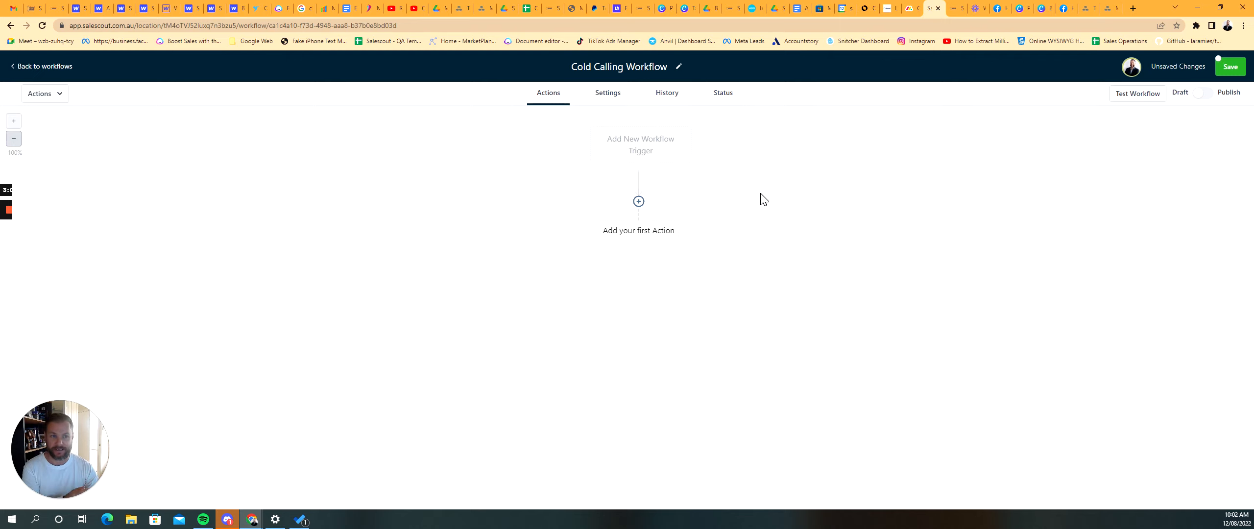
Restrict the workflow's communication time window to Specific Time in its default settings.
left_click(609, 98)
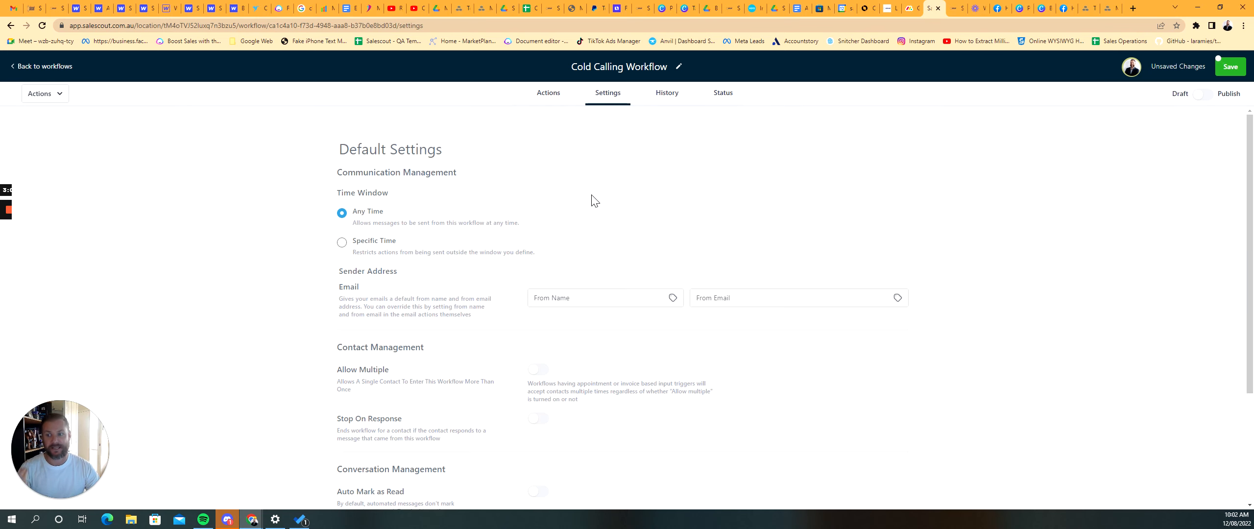
scroll(588, 191, "down", 2)
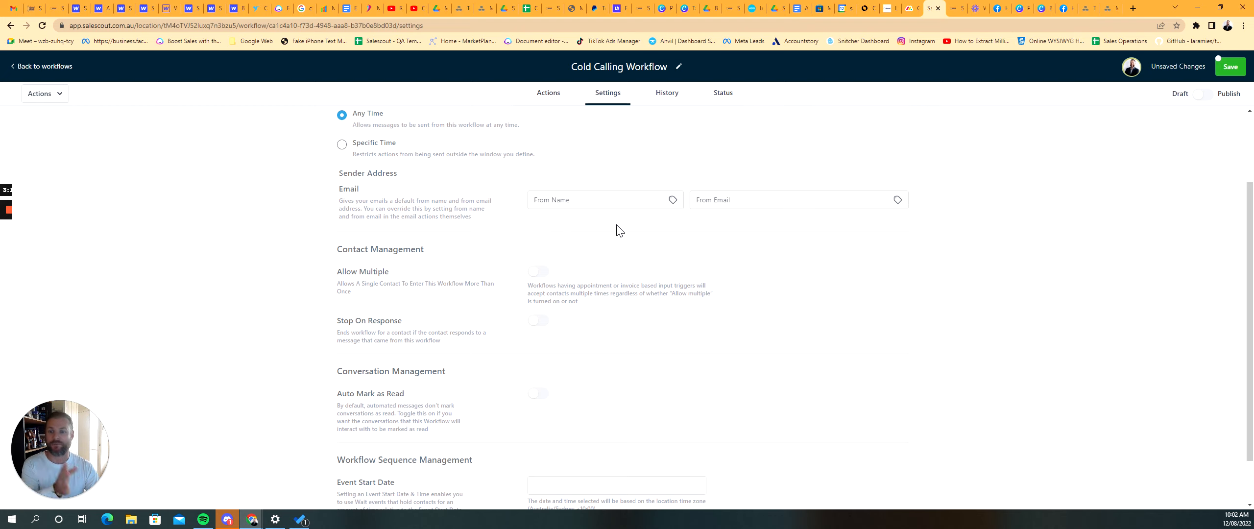
scroll(647, 239, "up", 2)
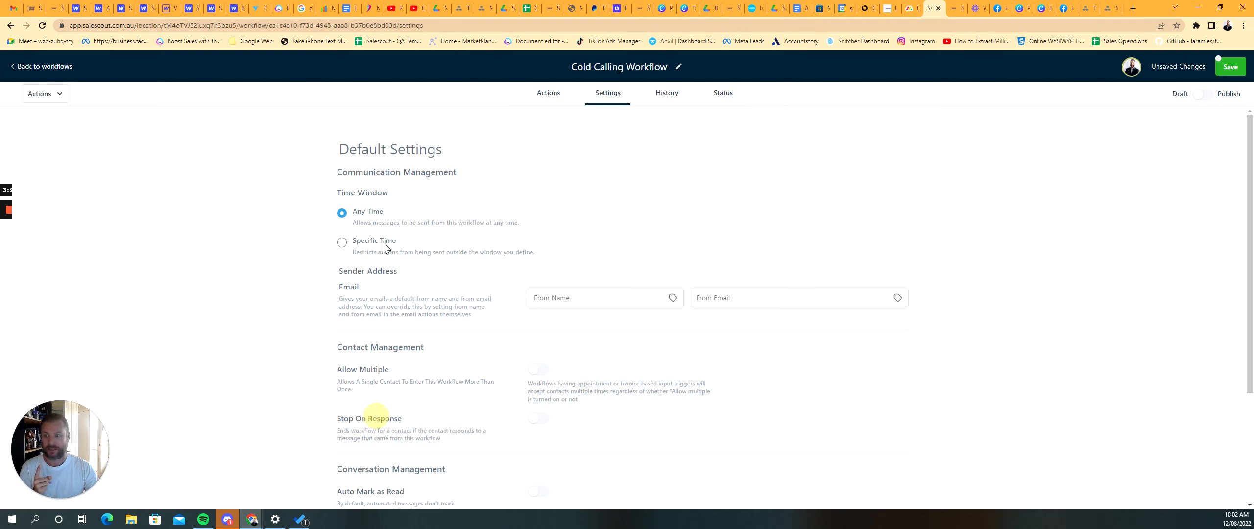
left_click(342, 243)
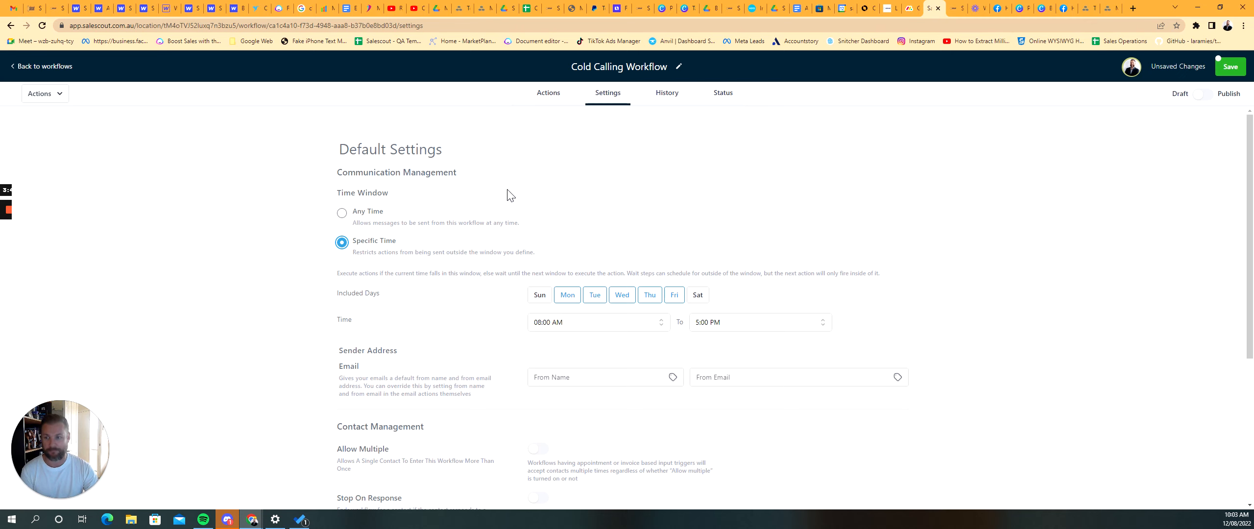
Enable Allow Multiple under Contact Management so a contact can enter the workflow more than once.
scroll(508, 194, "down", 3)
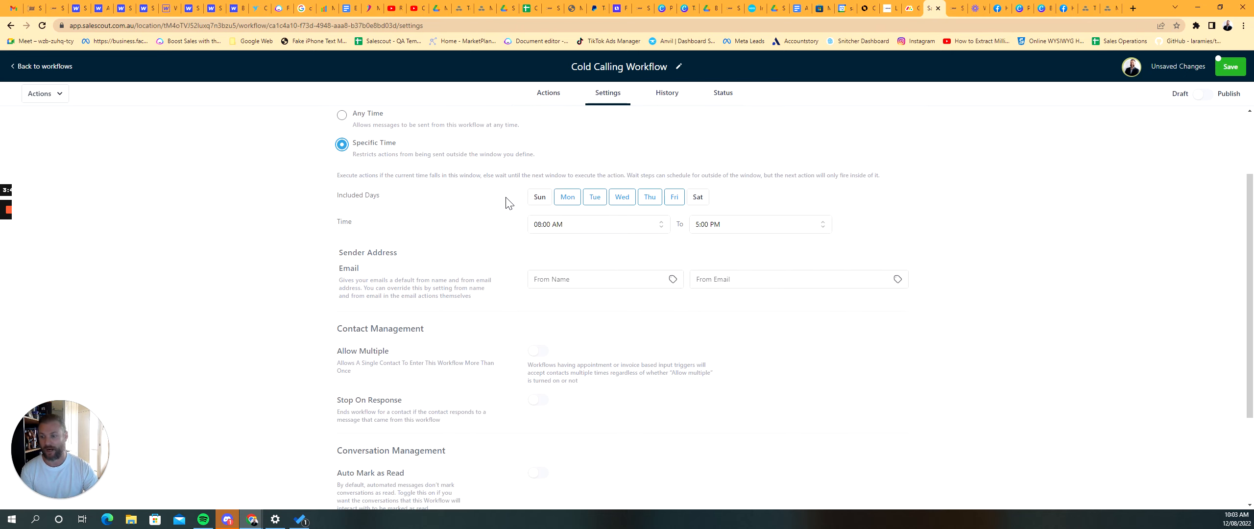
left_click_drag(337, 301, 443, 314)
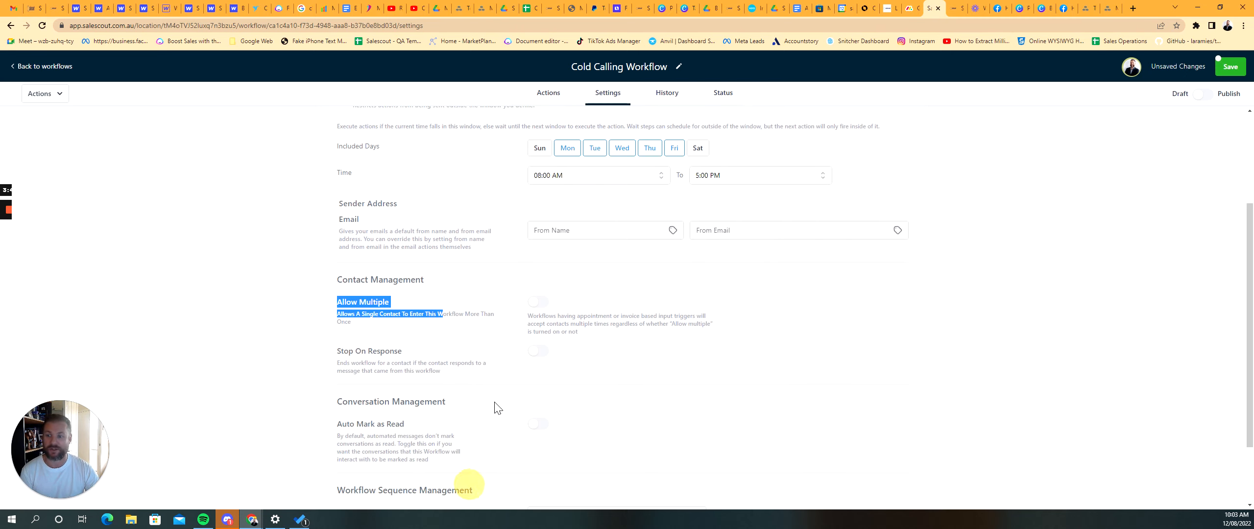
left_click(420, 308)
left_click(539, 302)
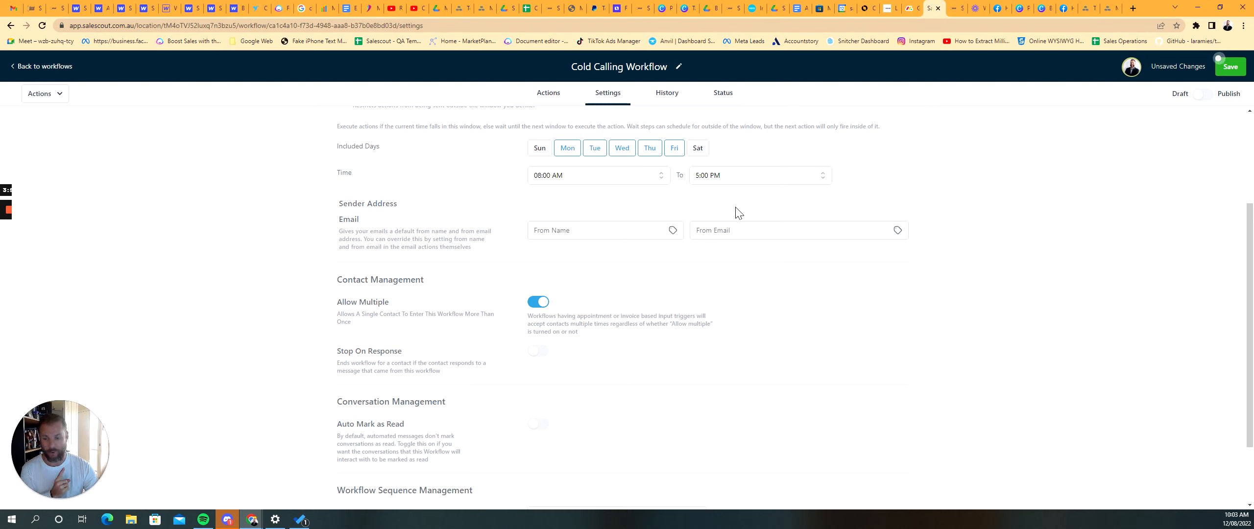
Review the Allow Multiple explanation and the Stop On Response, Conversation Management and Workflow Sequence Management settings.
left_click_drag(561, 323, 627, 323)
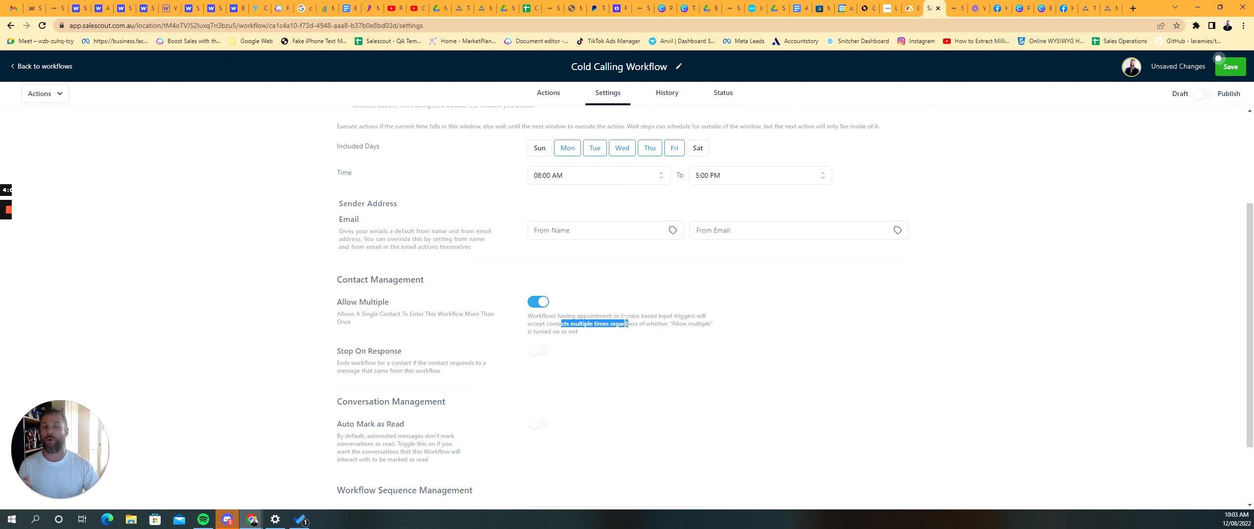
left_click_drag(616, 316, 675, 337)
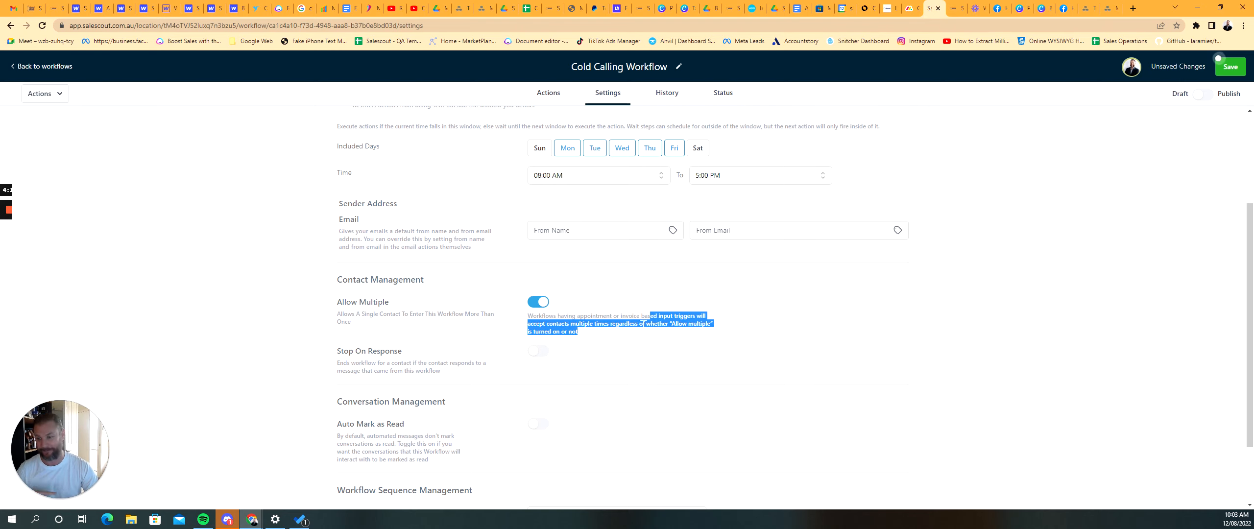
scroll(637, 326, "down", 2)
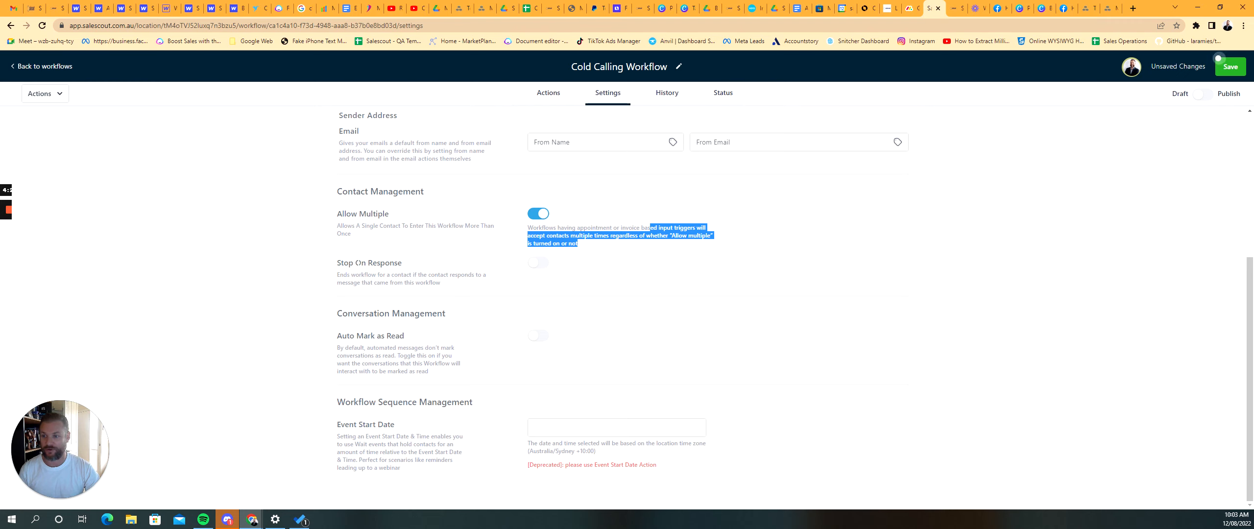
left_click_drag(344, 263, 409, 265)
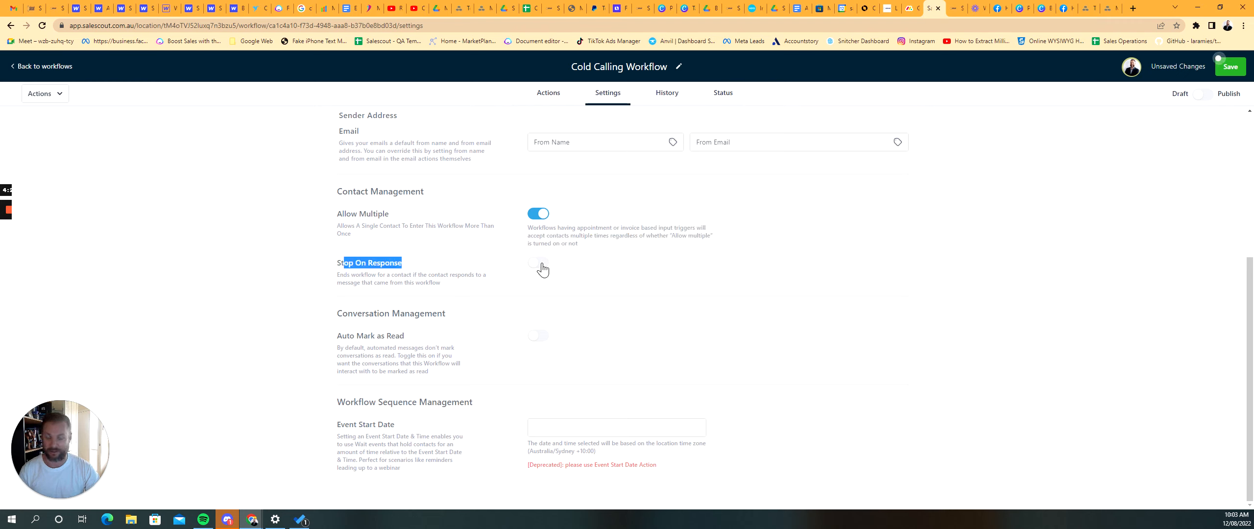
left_click_drag(342, 314, 400, 323)
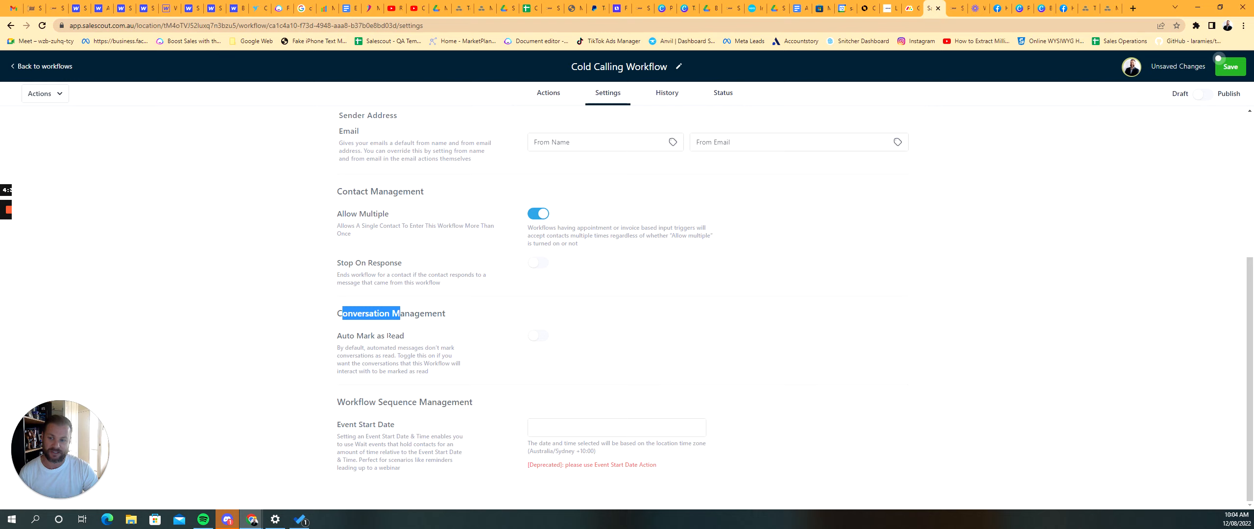
left_click_drag(358, 402, 452, 401)
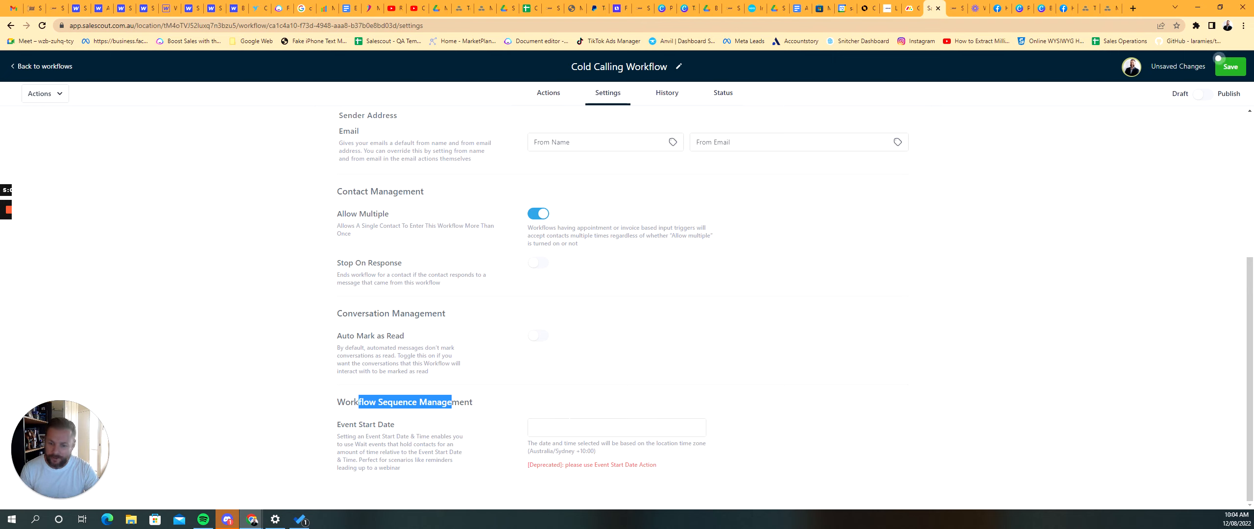
left_click(572, 422)
left_click(640, 384)
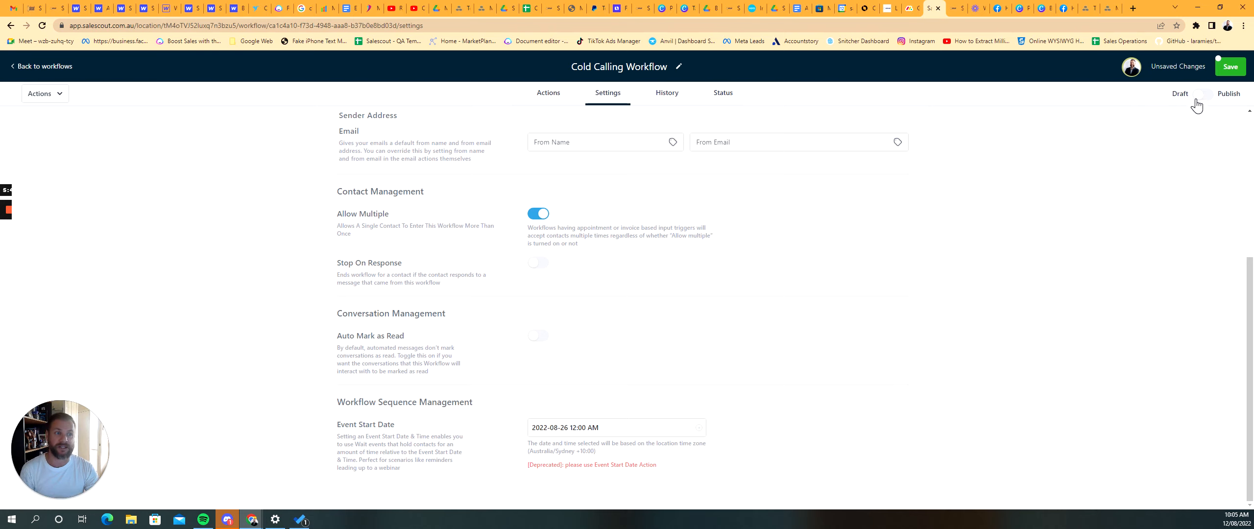
left_click(1229, 68)
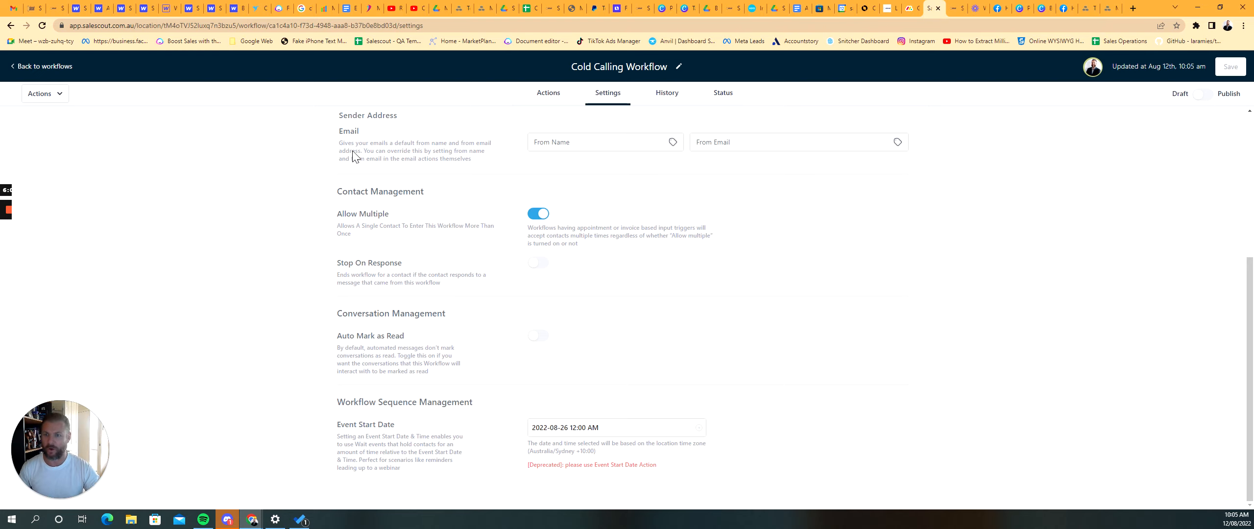
Start a new workflow trigger and choose Contact Tag as its type.
left_click(537, 96)
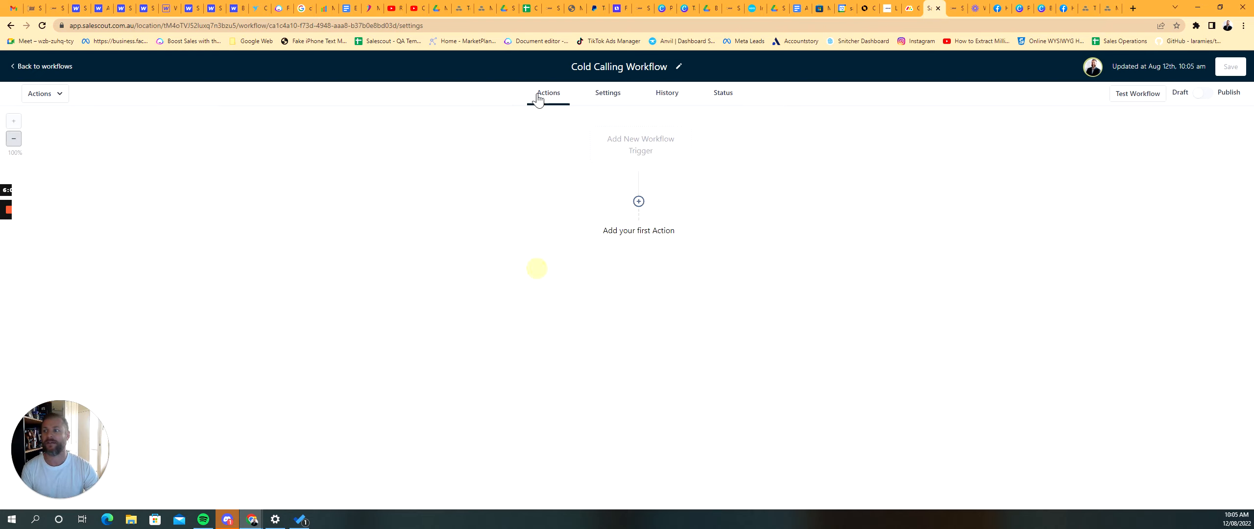
left_click(639, 201)
left_click(1024, 123)
type("tag")
left_click(982, 168)
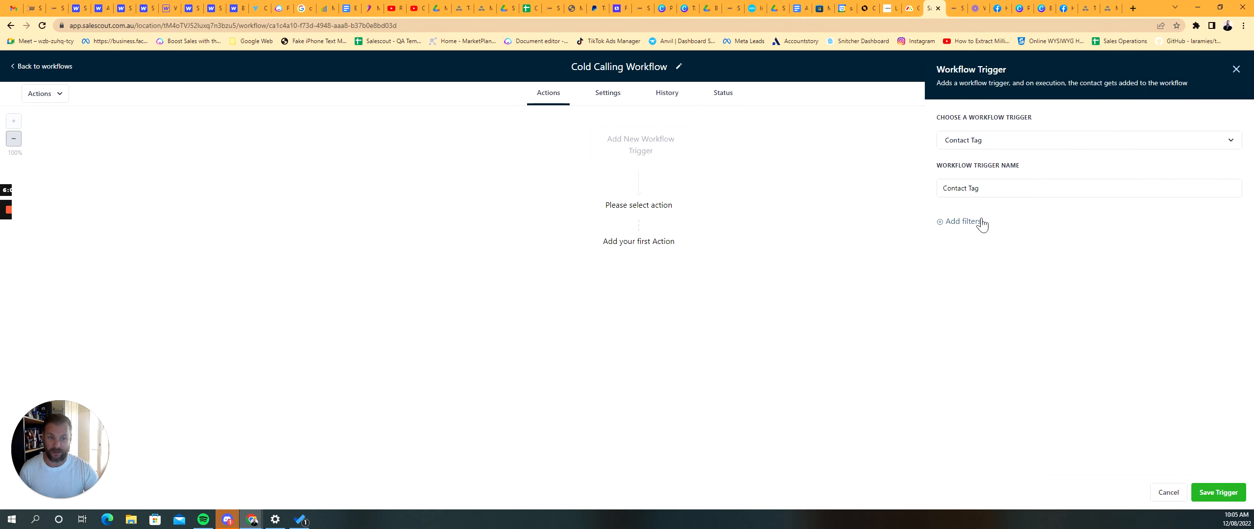
left_click(1031, 141)
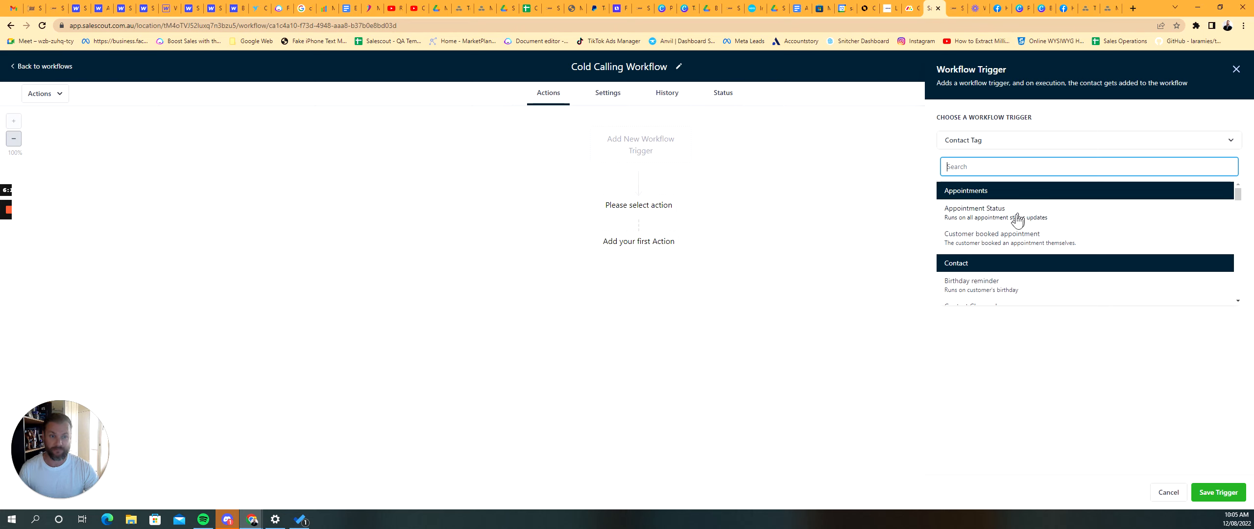
scroll(1019, 294, "down", 2)
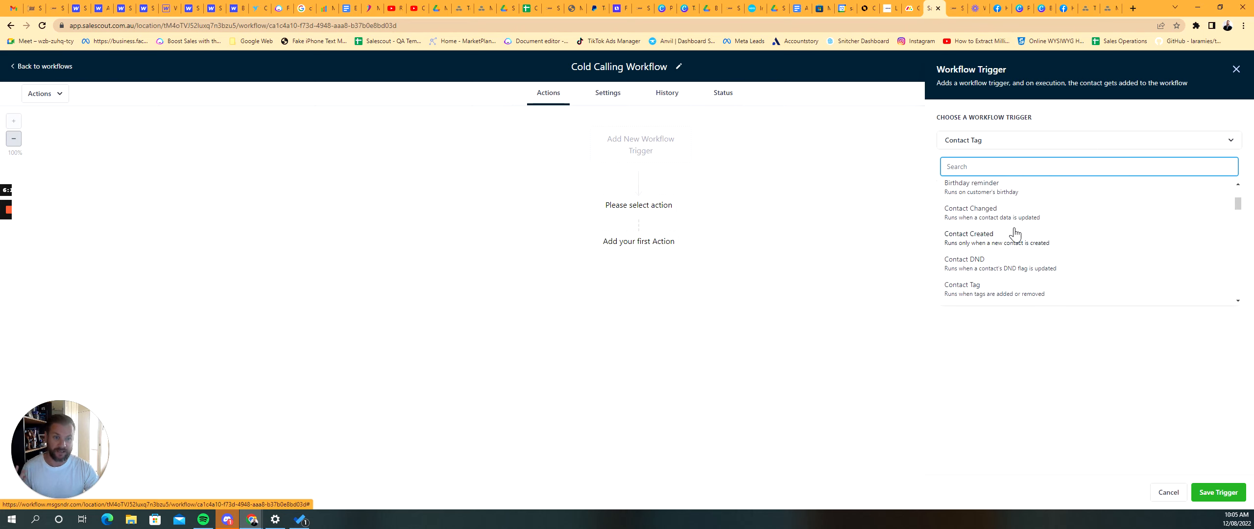
left_click(1000, 286)
Name the Contact Tag trigger "Blue".
triple_click(1032, 191)
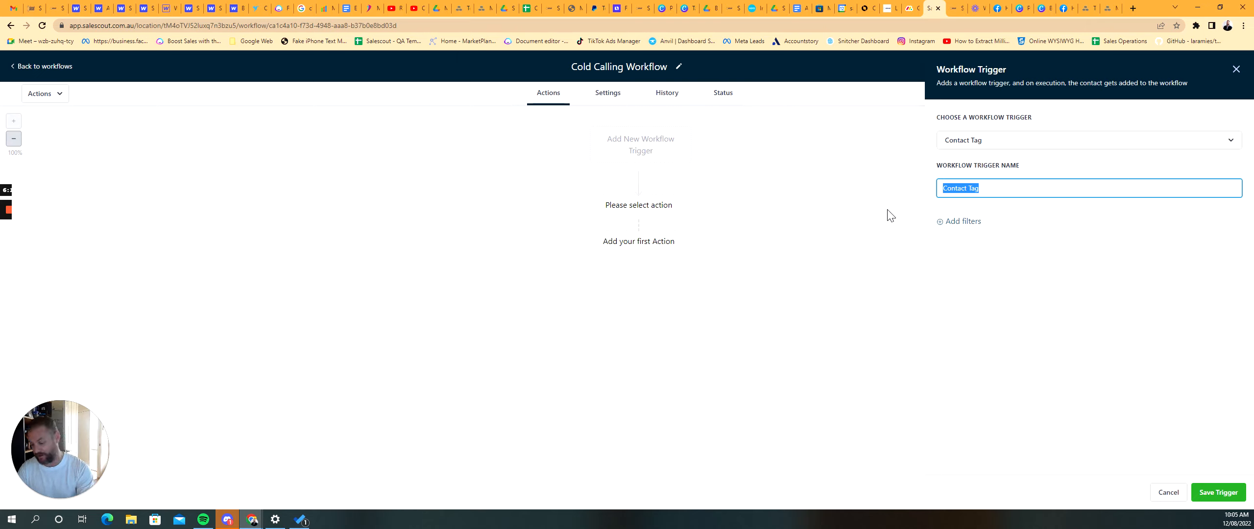
type("Blue")
left_click(953, 290)
Add a Tag Added filter to the trigger, choose its tag, and save the trigger.
left_click(975, 223)
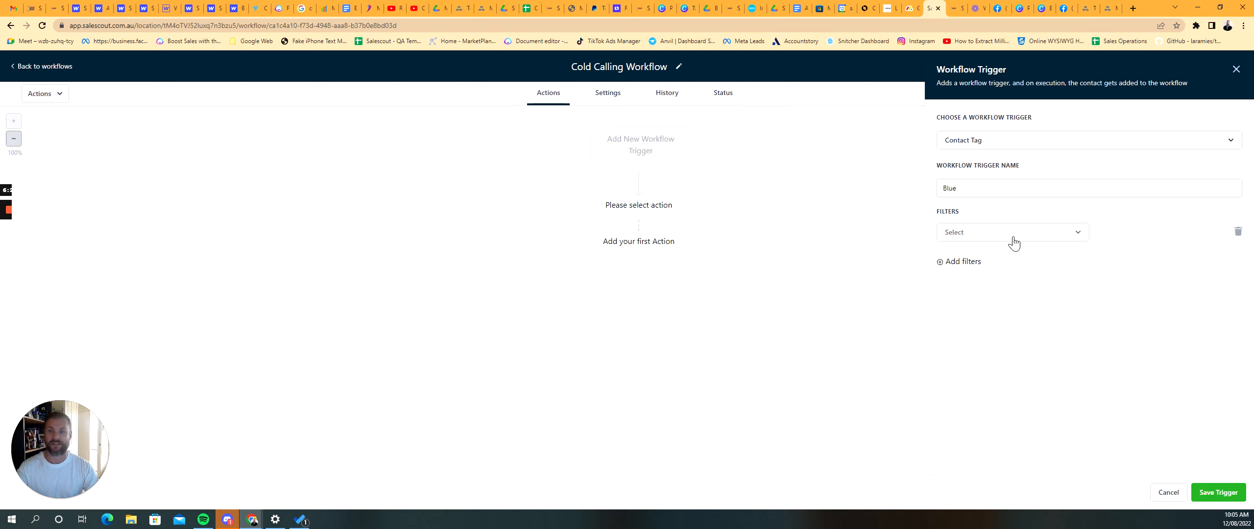
left_click(1013, 243)
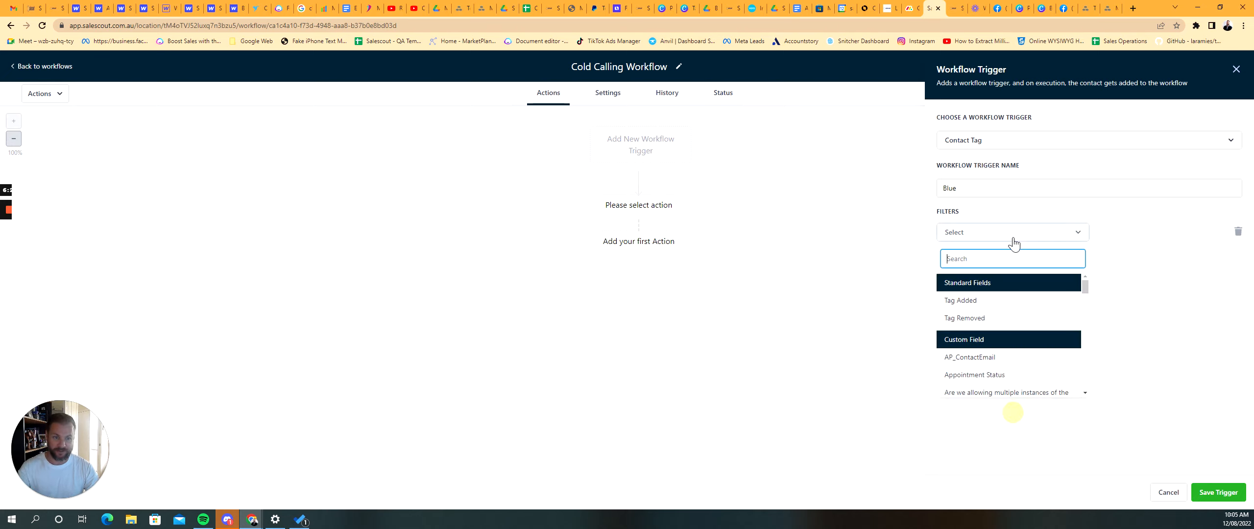
left_click(1136, 257)
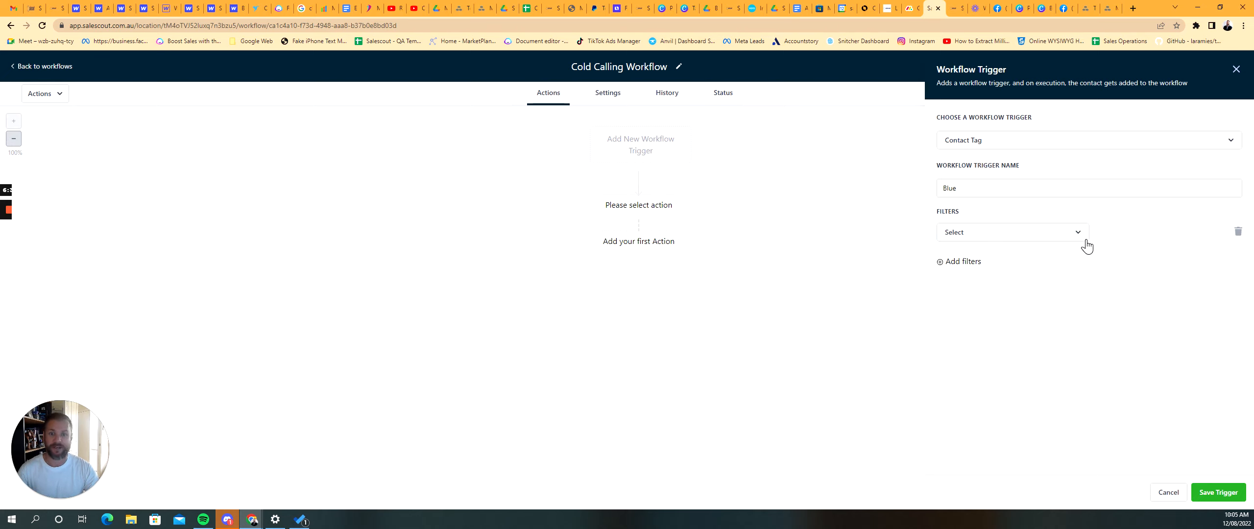
left_click(1070, 240)
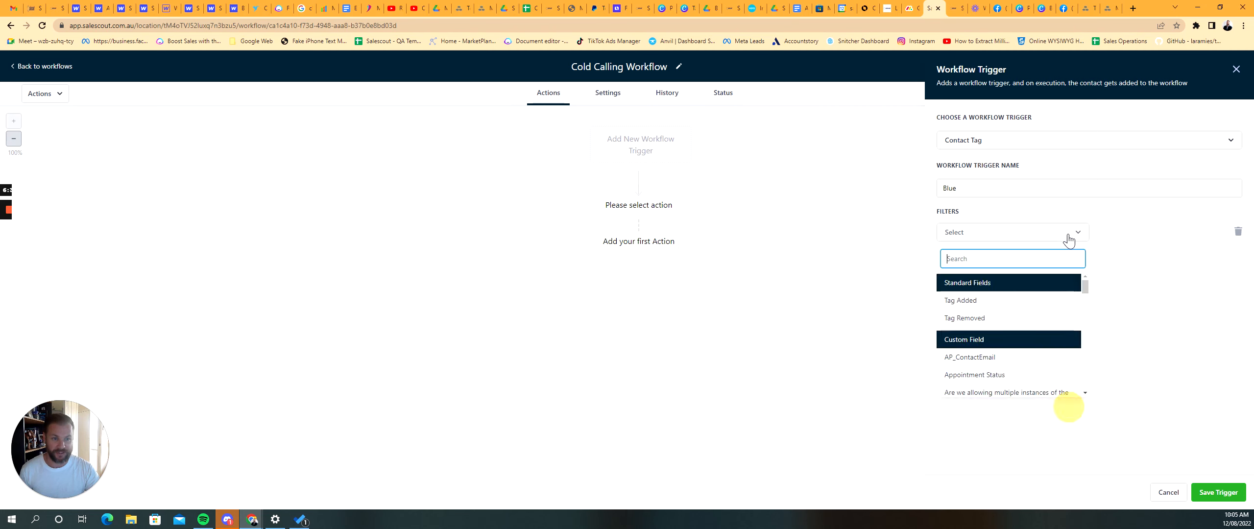
left_click(1035, 305)
left_click(1186, 234)
left_click(1137, 323)
left_click(1210, 491)
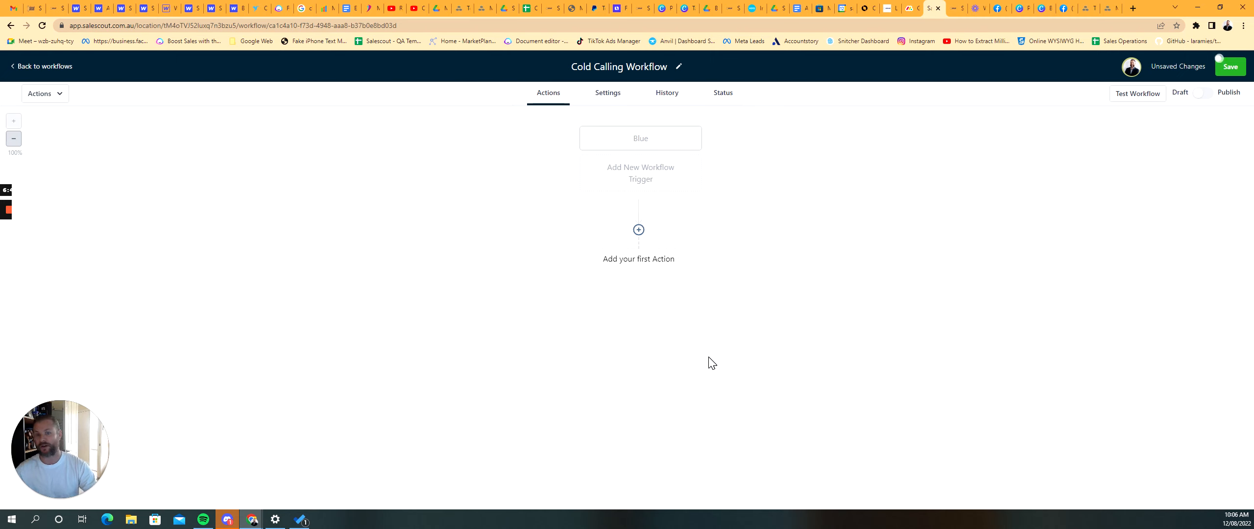
Add a Voicemail action as the first action under the Blue trigger.
left_click(639, 230)
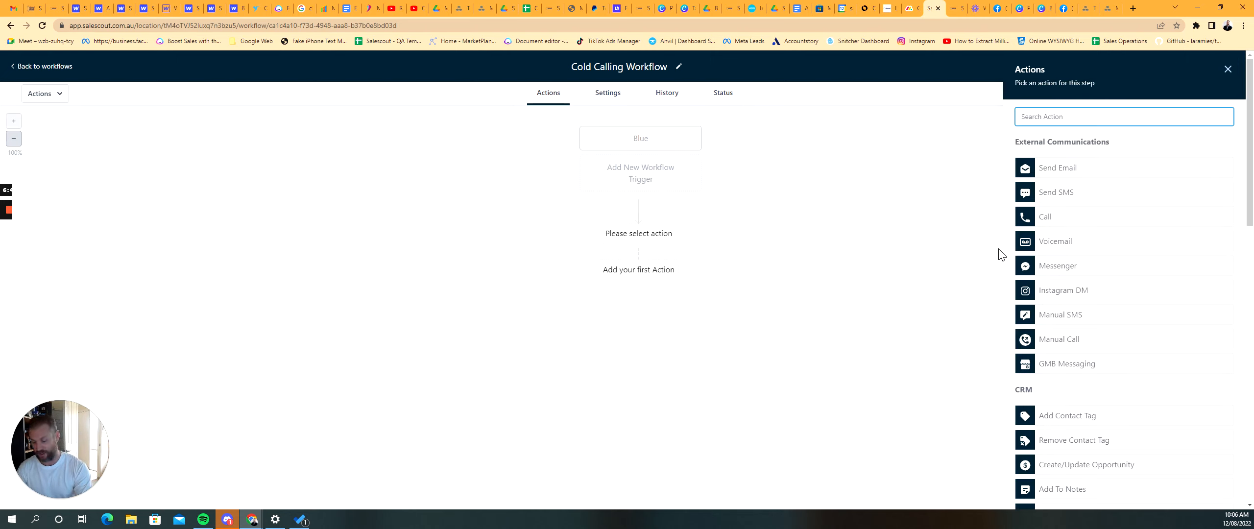
type("vocie")
key("BackSpace")
key("BackSpace")
key("BackSpace")
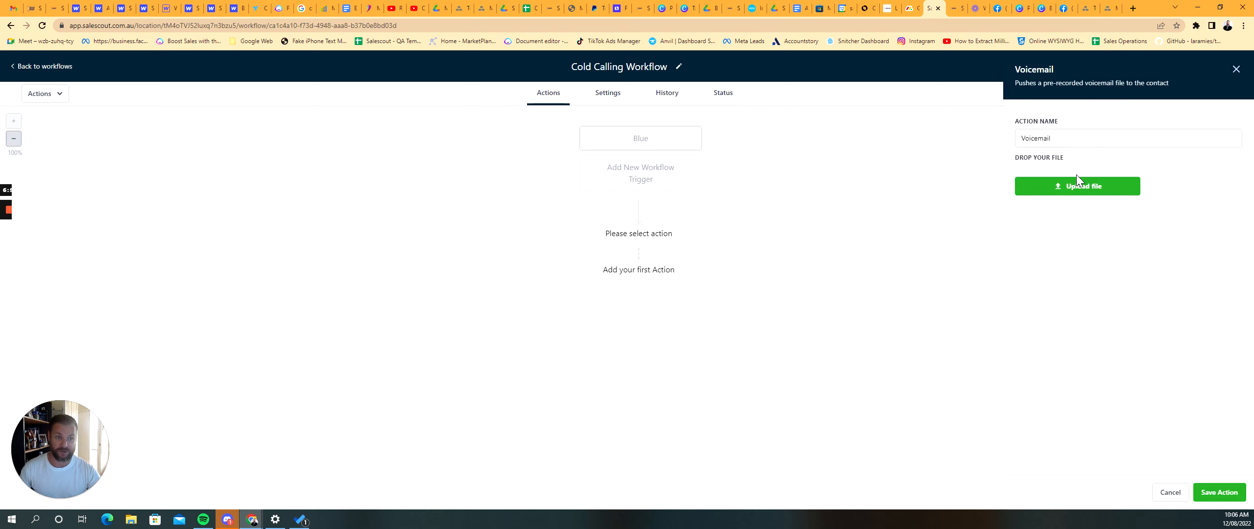
left_click(1059, 189)
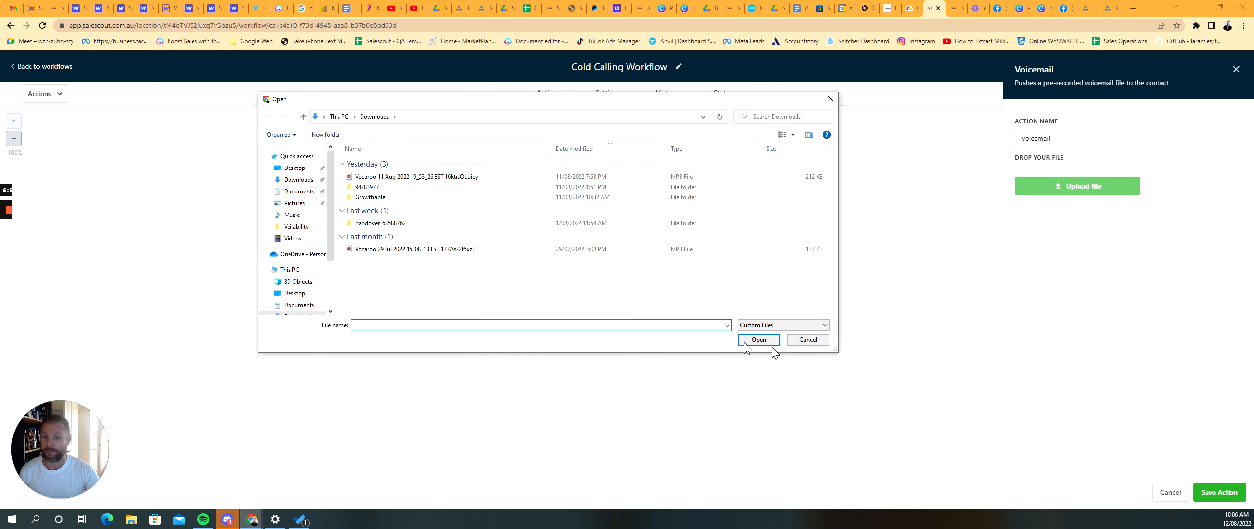
left_click(808, 340)
Open the Vocaroo online voice recorder in a new browser tab.
left_click(1133, 8)
type("vient")
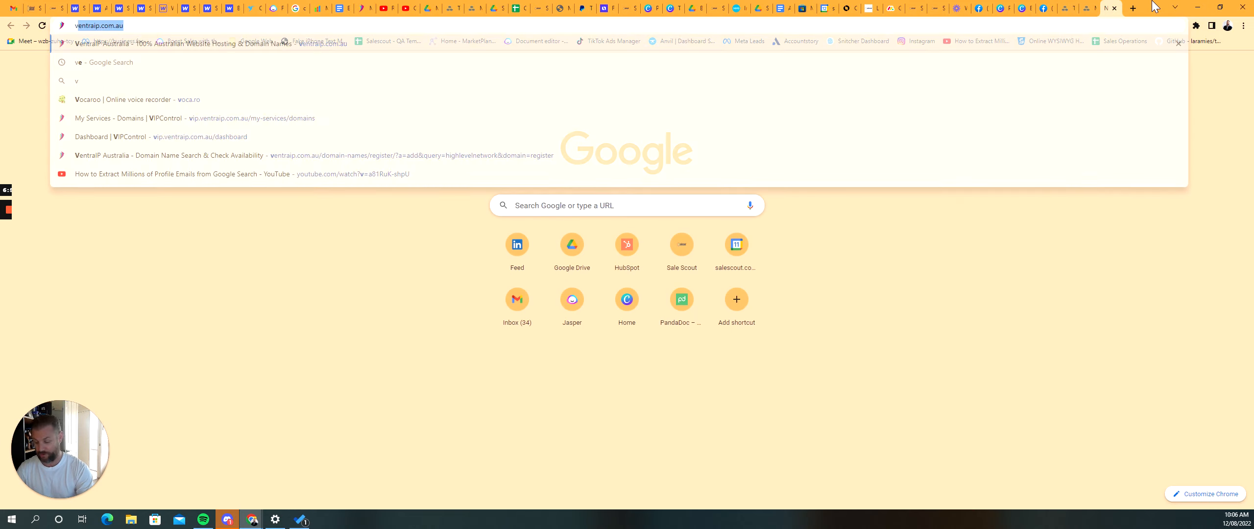
key("BackSpace")
key("BackSpace")
key("BackSpace")
key("BackSpace")
type("o")
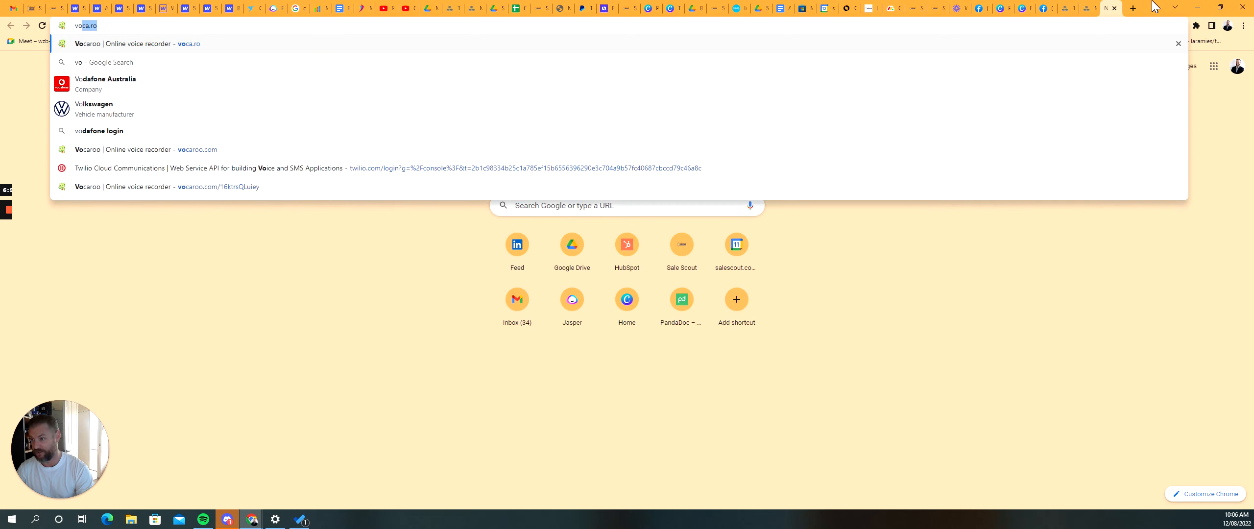
key("Return")
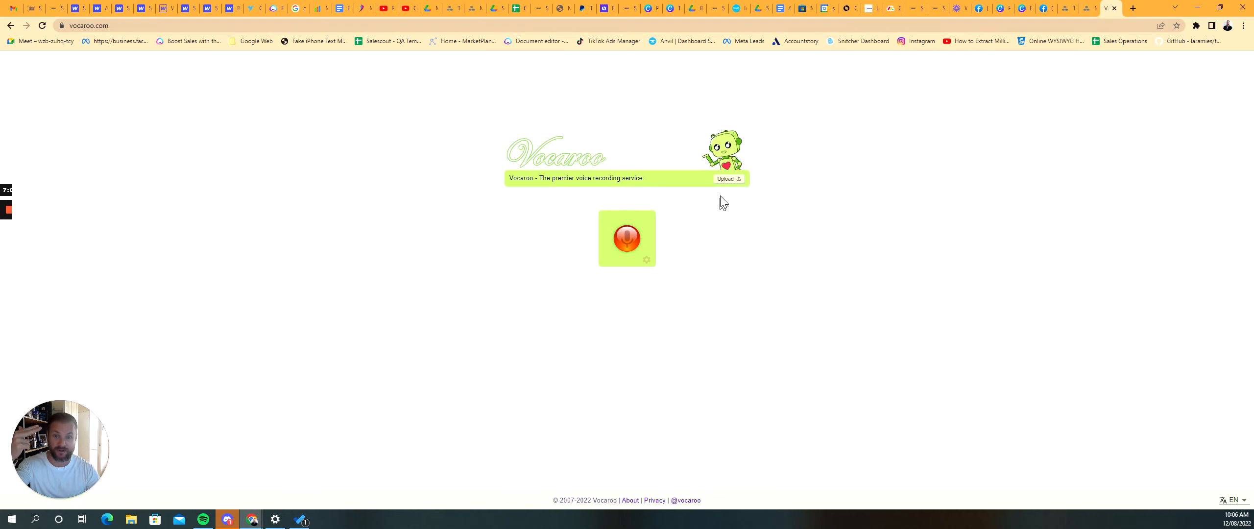
Back in the workflow, upload the Vocaroo recording of 11 Aug 2022 to the voicemail action and save it under the name "Welcome to the Event".
left_click(1086, 14)
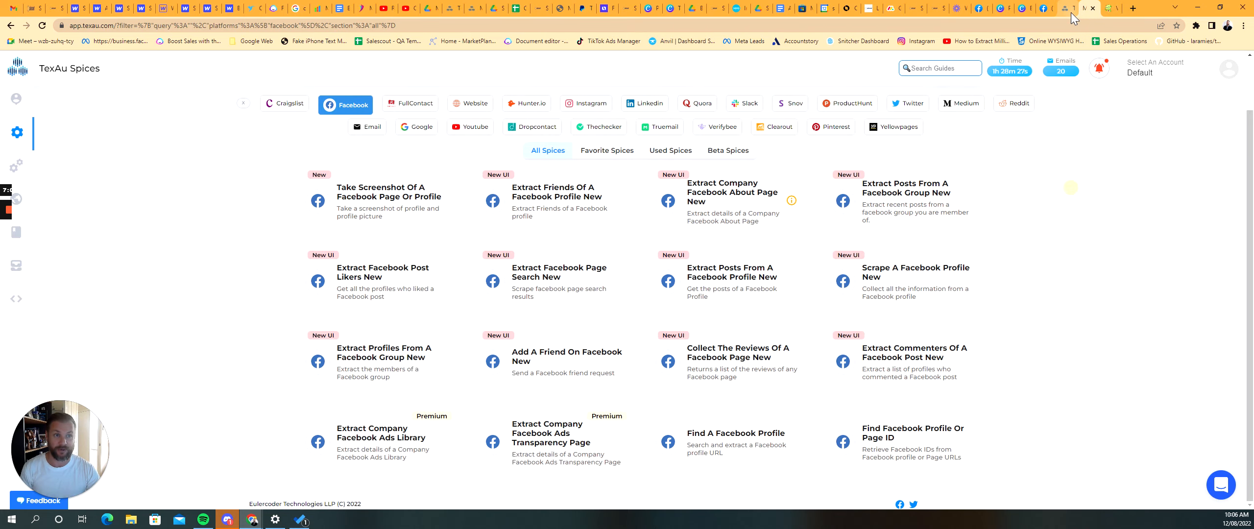
left_click(1068, 8)
left_click(914, 9)
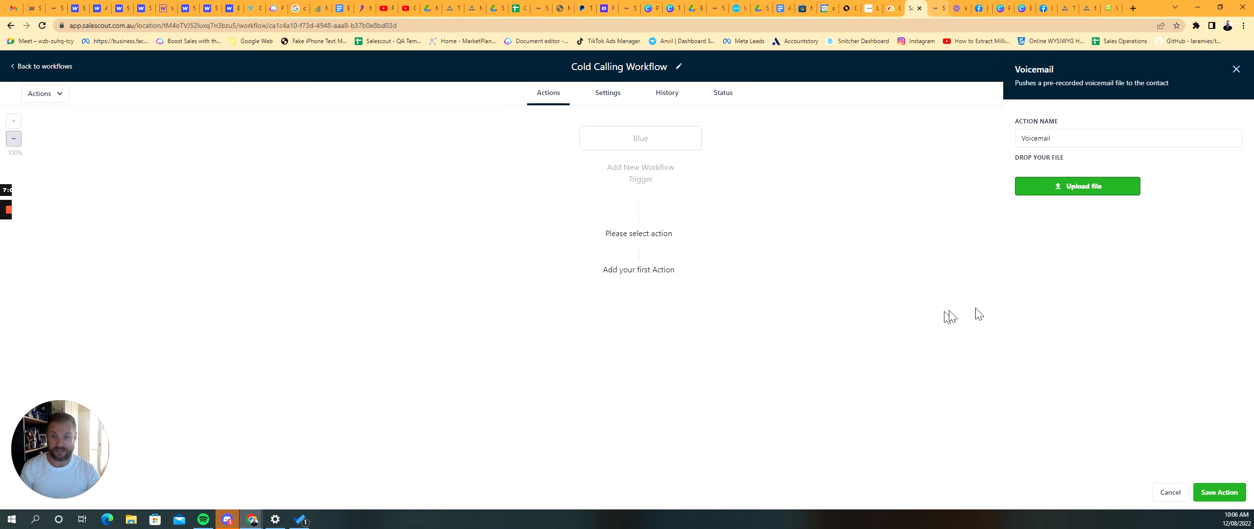
left_click(1094, 188)
double_click(390, 176)
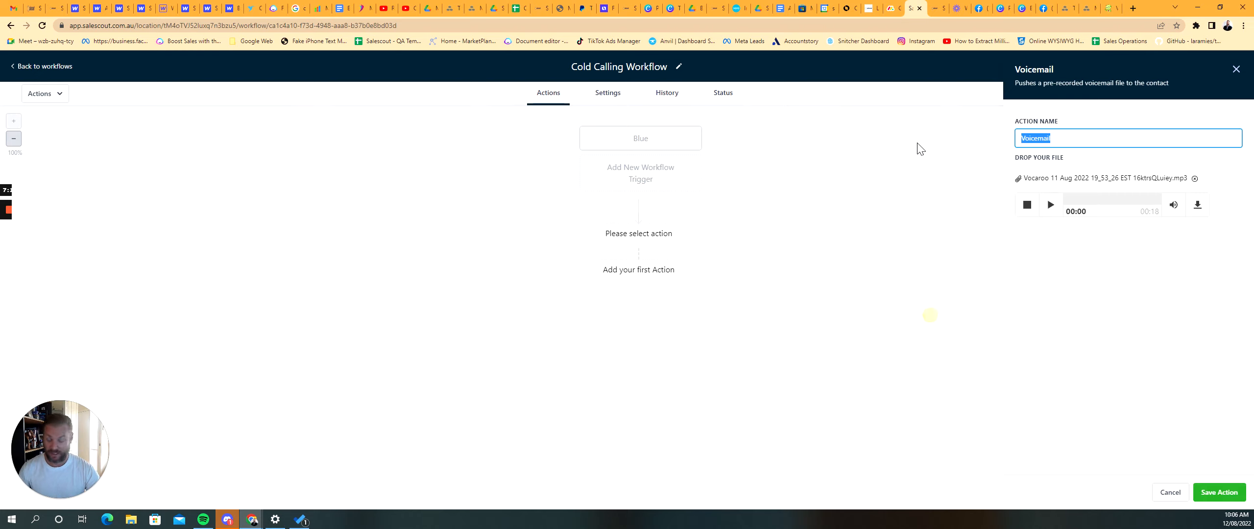
type("Welcome to the Event")
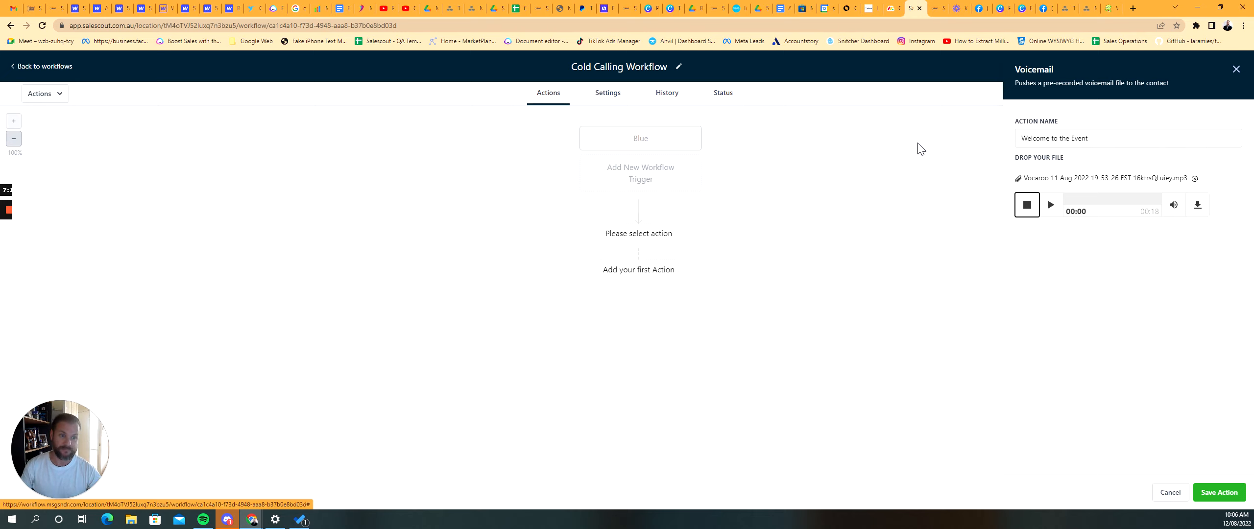
left_click(1205, 491)
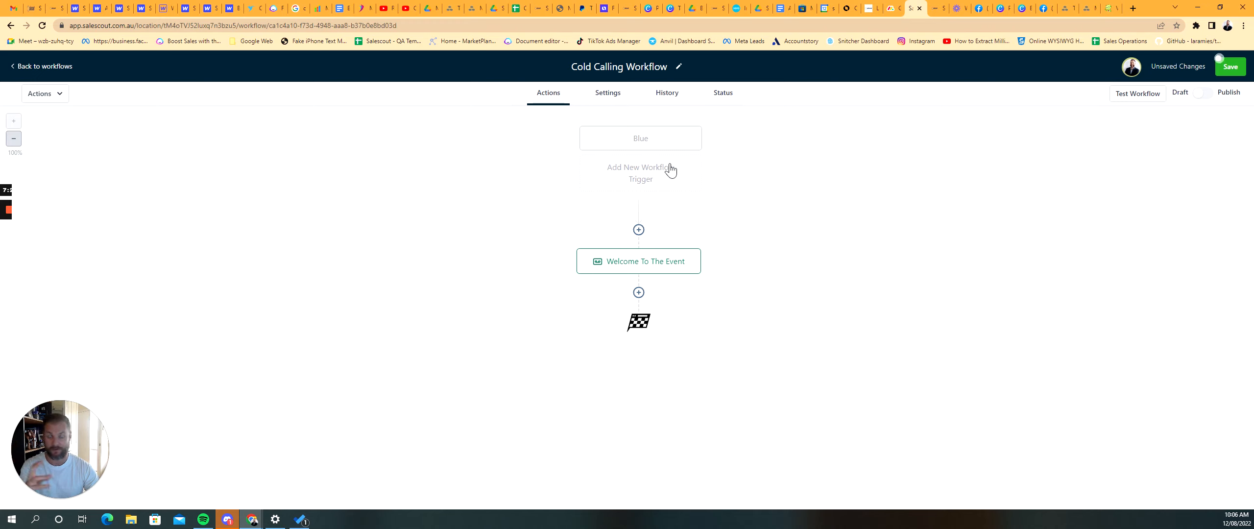
Add a Send SMS action after the voicemail and begin its message with "Welcome to the event, kenote is".
left_click(639, 292)
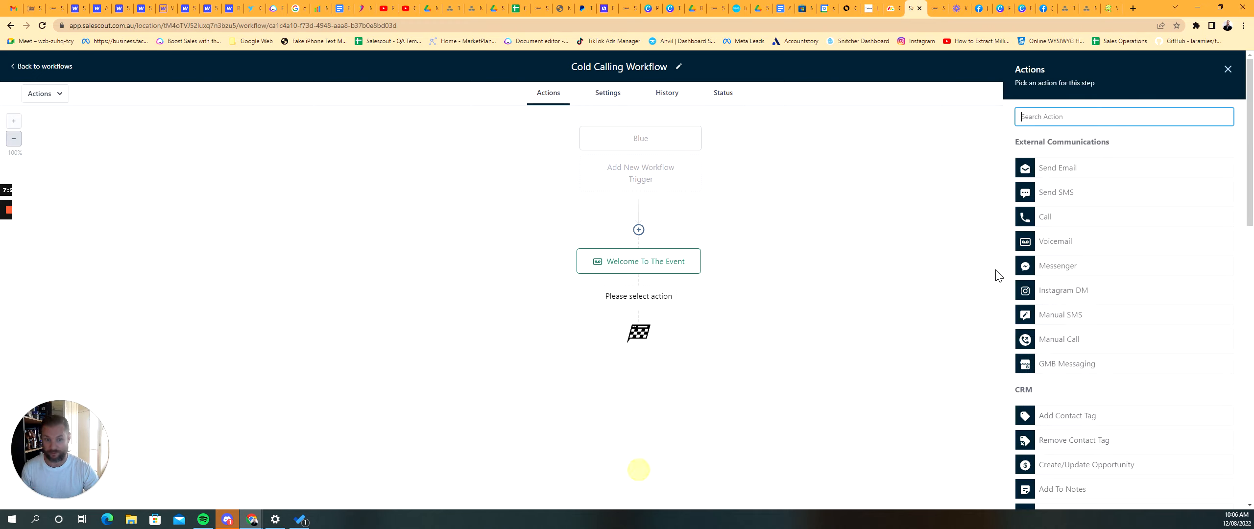
left_click(1068, 209)
left_click(1045, 246)
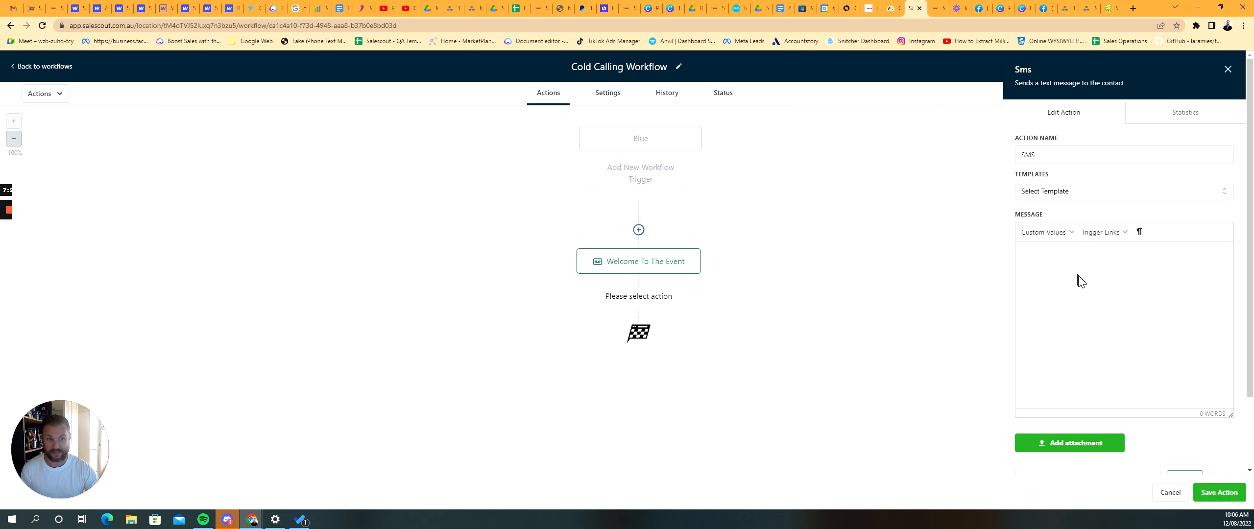
type("Wleco")
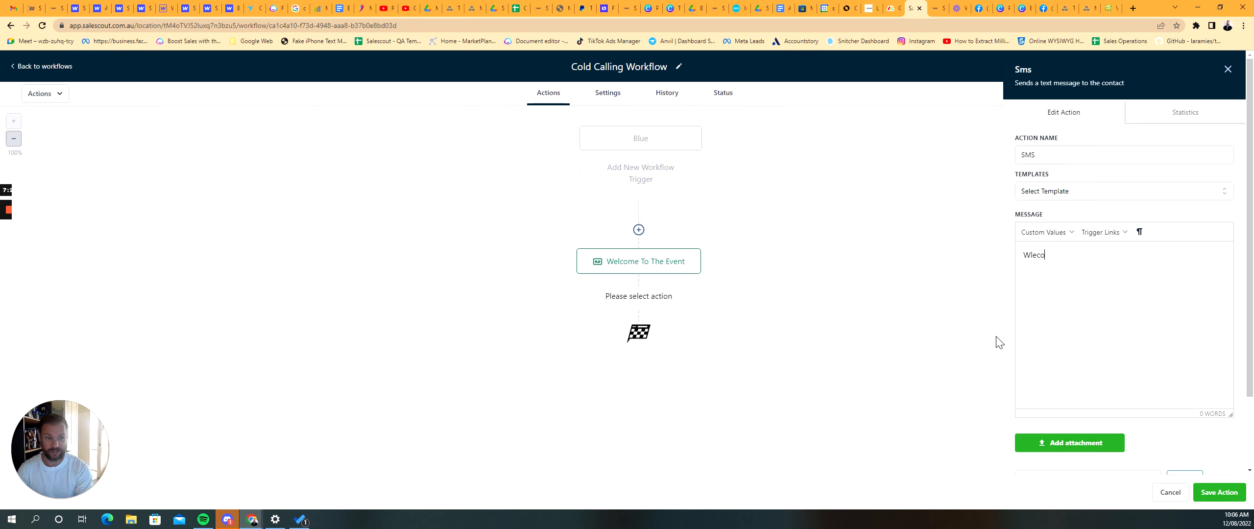
type("mecome to the event")
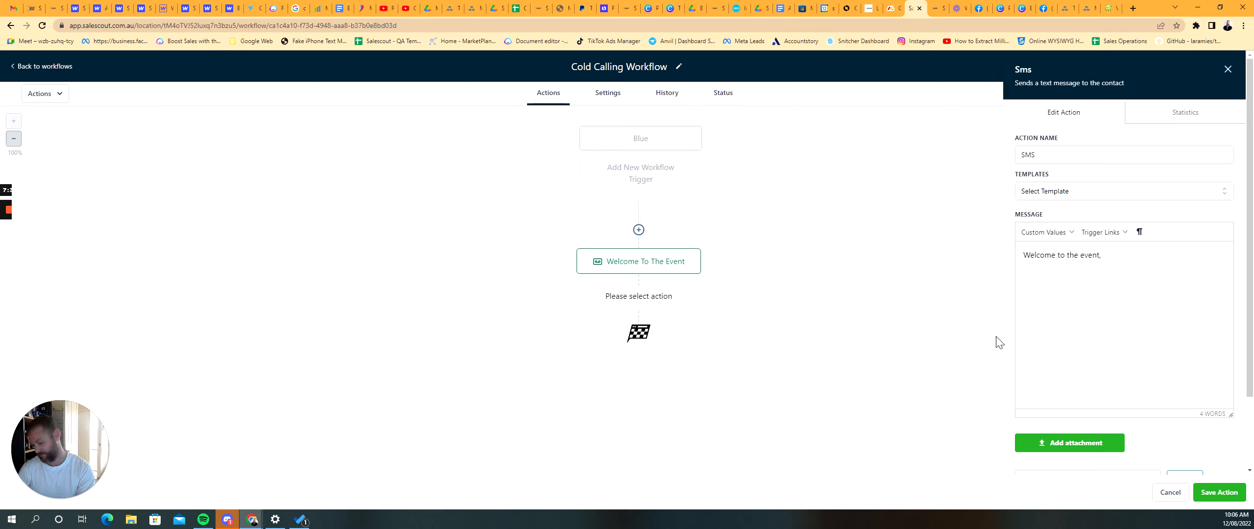
type(", kedynot")
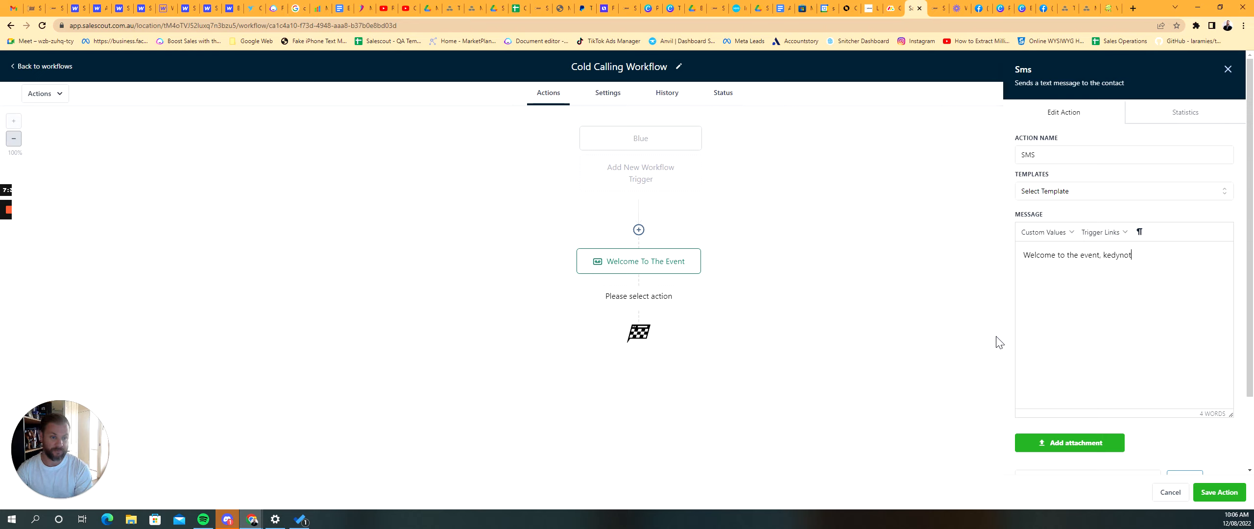
key("BackSpace")
key("BackSpace")
key("BackSpace")
key("BackSpace")
key("BackSpace")
type("note is ")
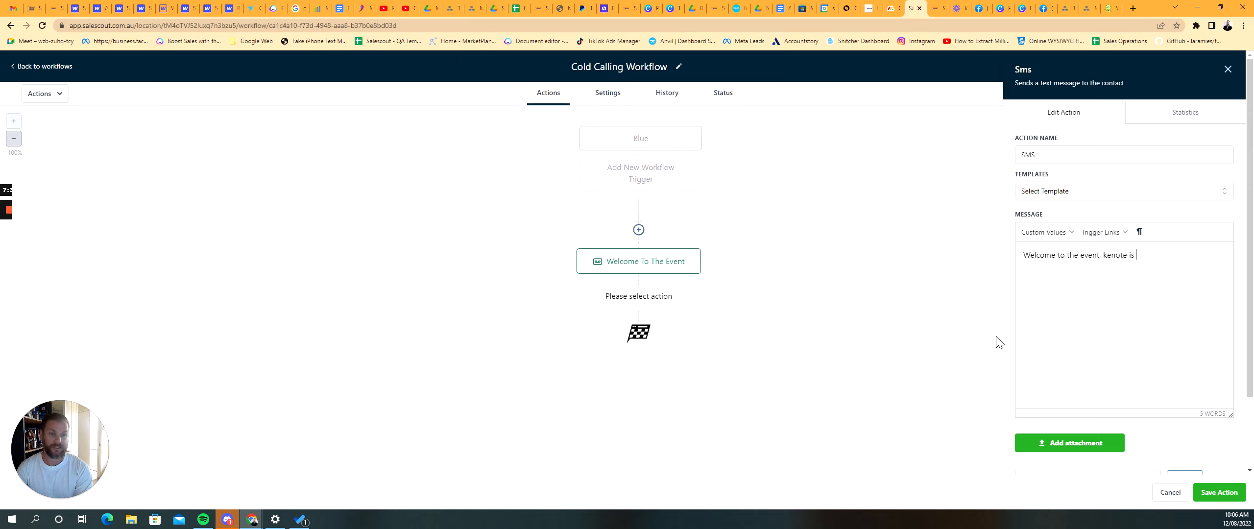
Complete the SMS message with "happening on stage 3 at 10am! dont miss it!!!!" and save the action.
type("han")
type("pening on")
type("St")
type("tage 2")
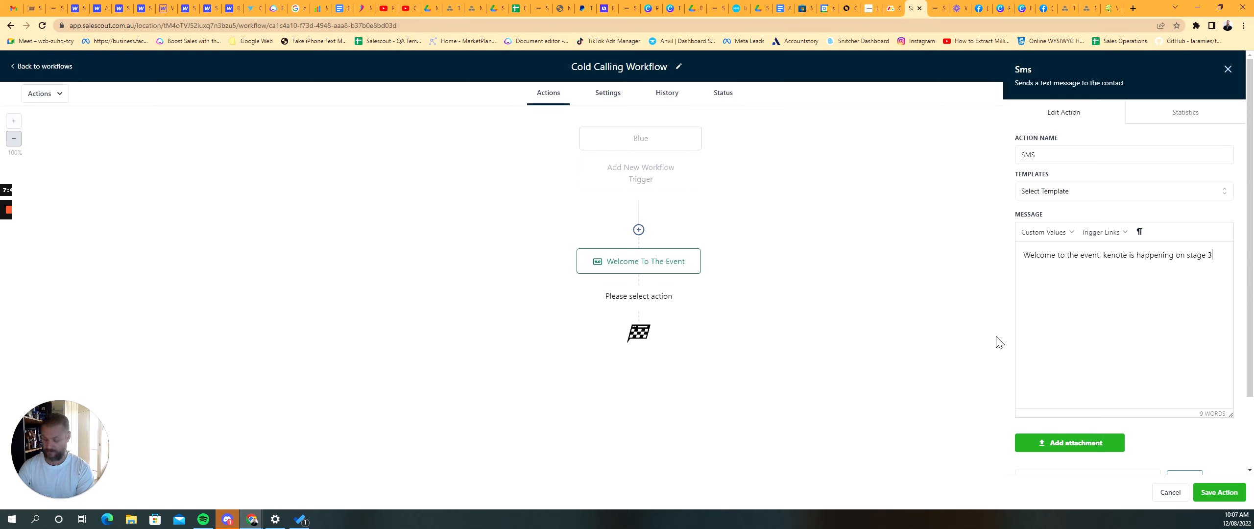
type(" at 10am")
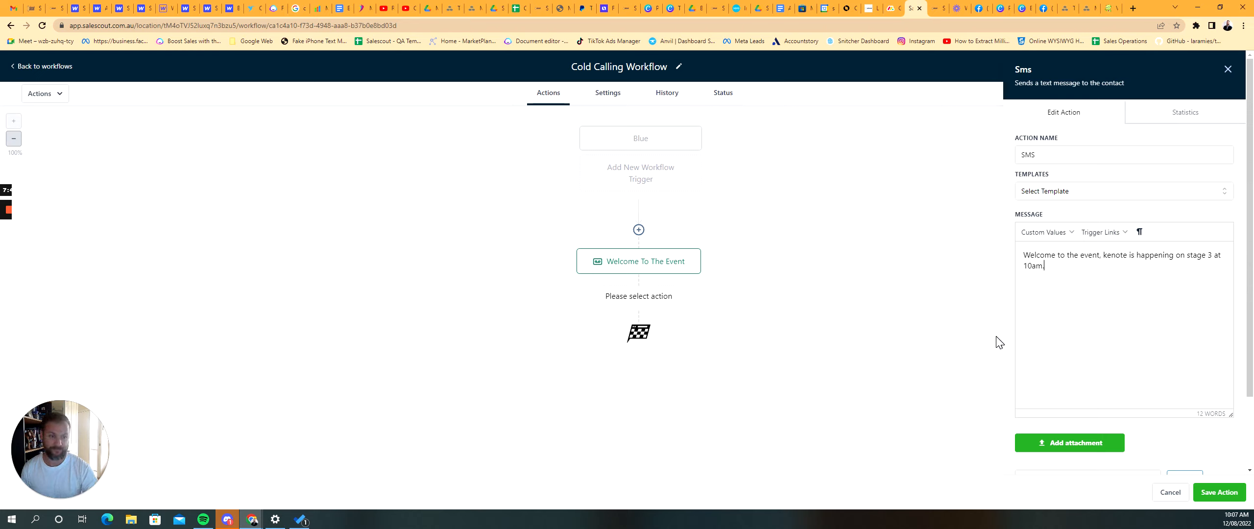
type("! dont miss")
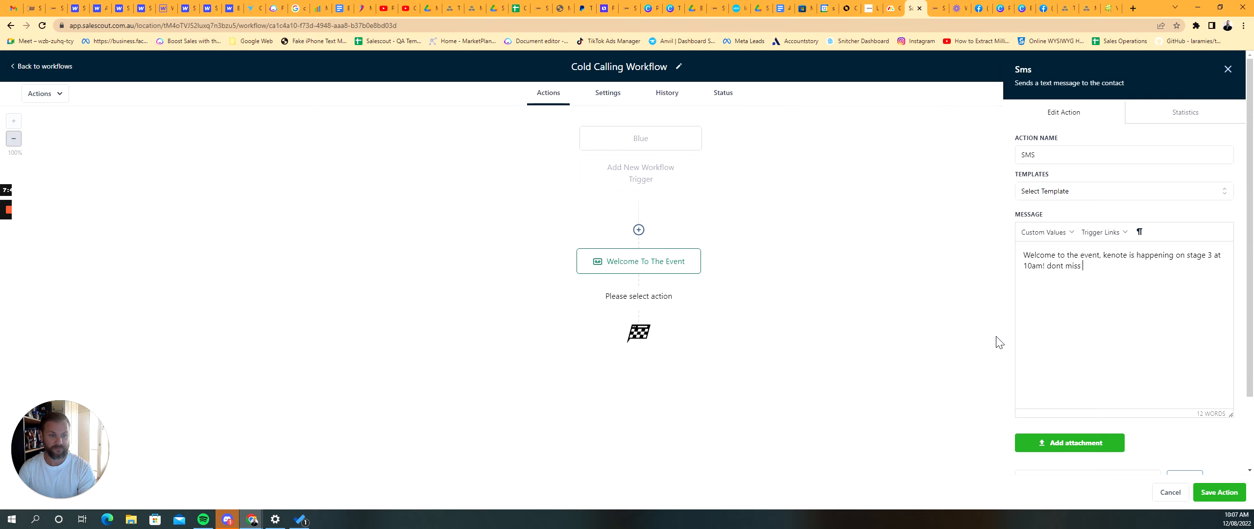
type(" it!!!!")
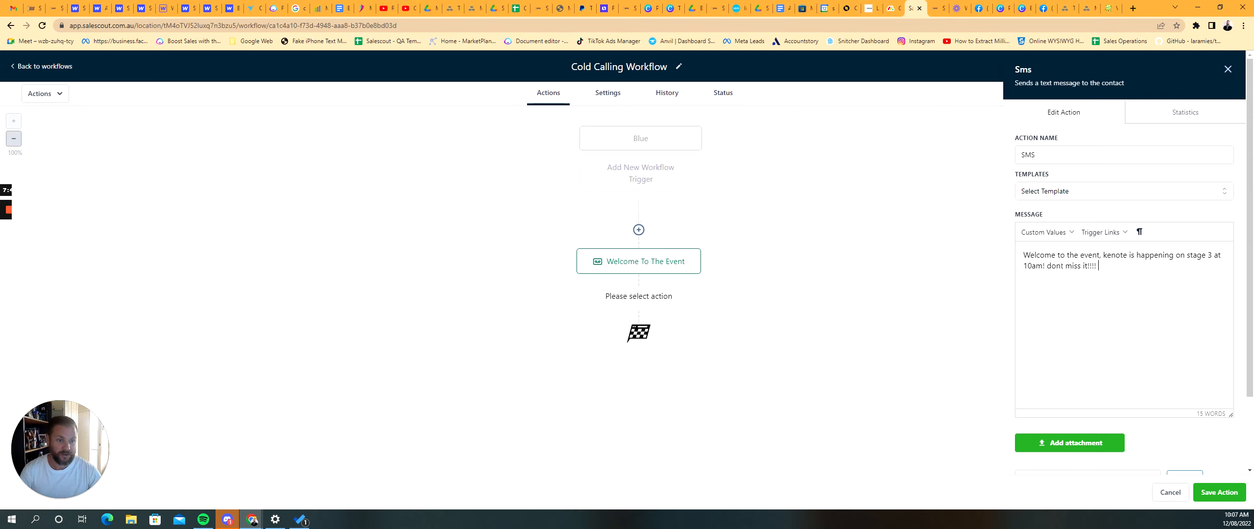
left_click(1219, 493)
Examine the external communication actions available between the voicemail and SMS, and search the action list for internal notifications.
mouse_move(620, 258)
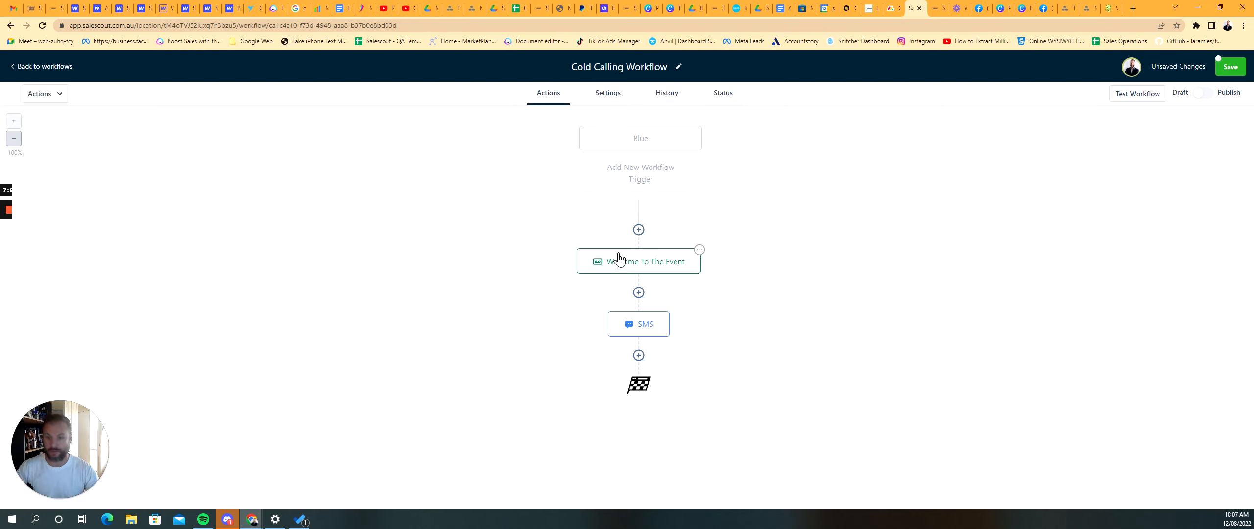
left_click(639, 292)
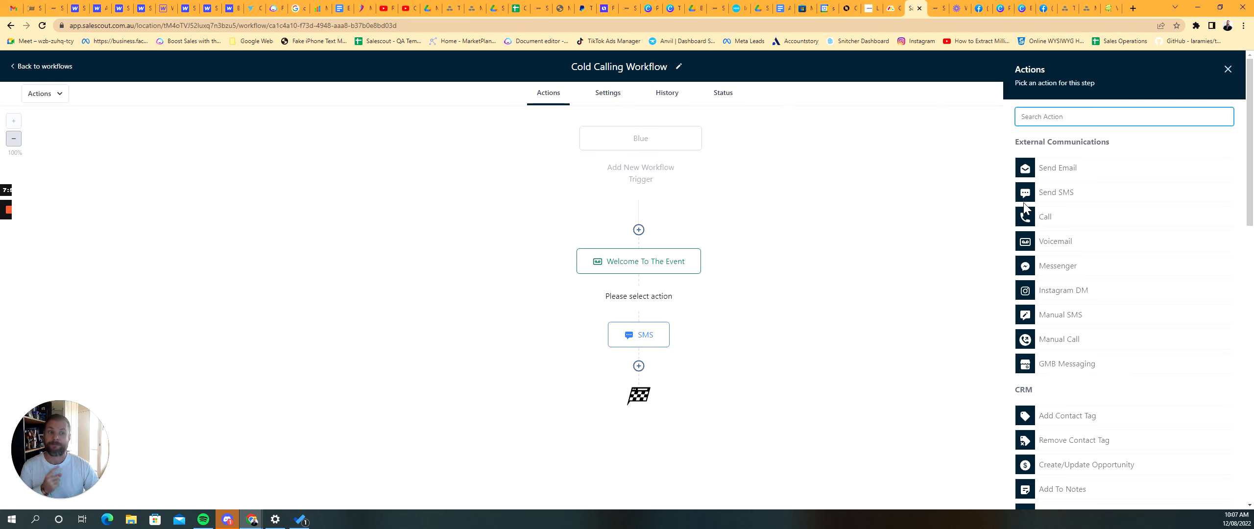
left_click_drag(1013, 145, 1120, 152)
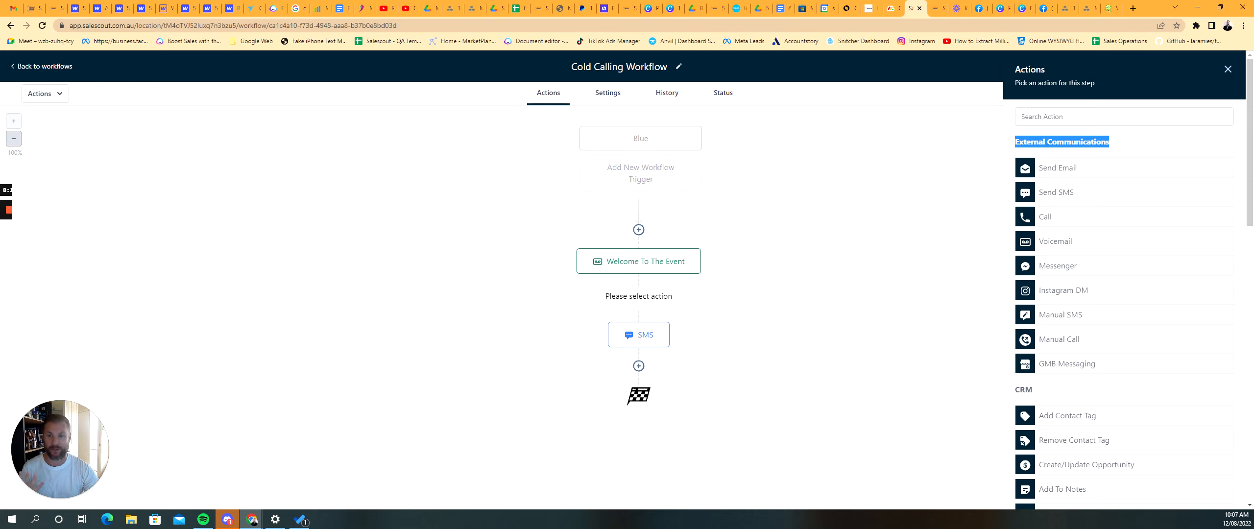
left_click(1073, 116)
type("Inte")
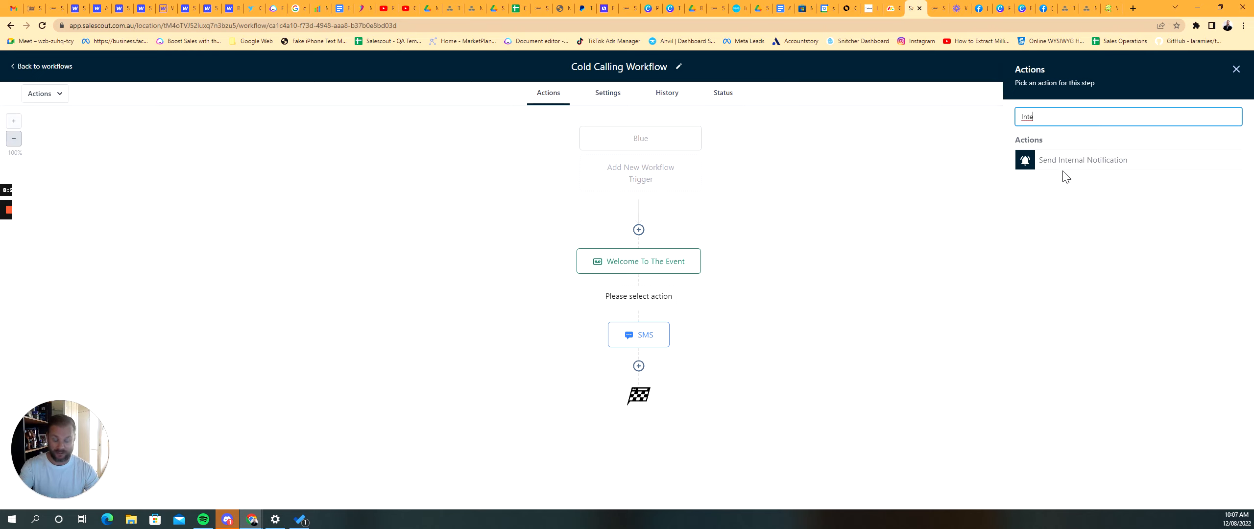
key("ctrl+a")
key("BackSpace")
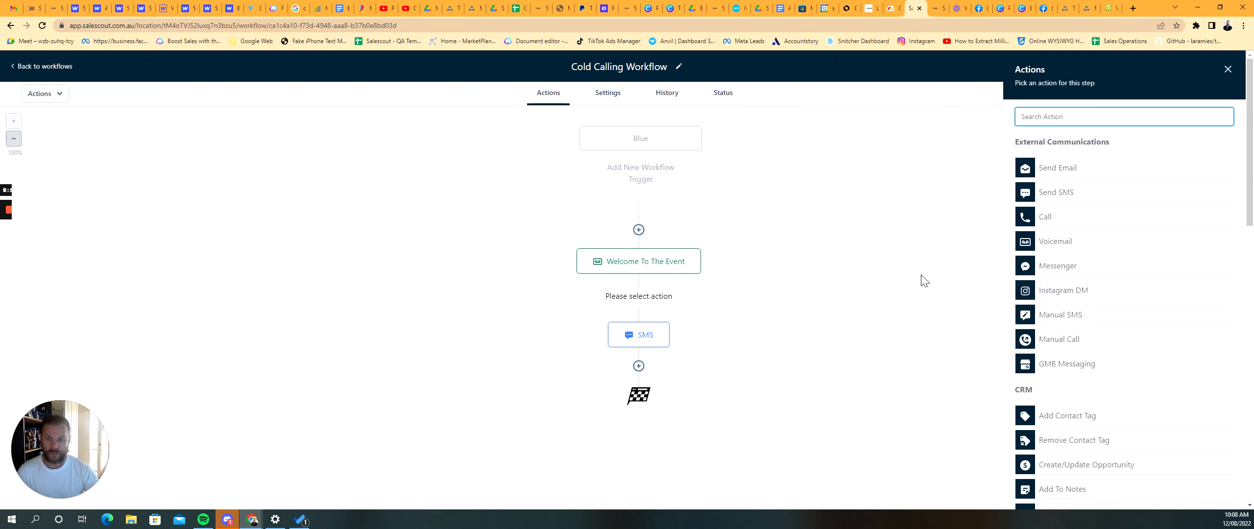
left_click(1228, 69)
Rename the voicemail action to "Touching Base VM" and save it.
left_click(658, 258)
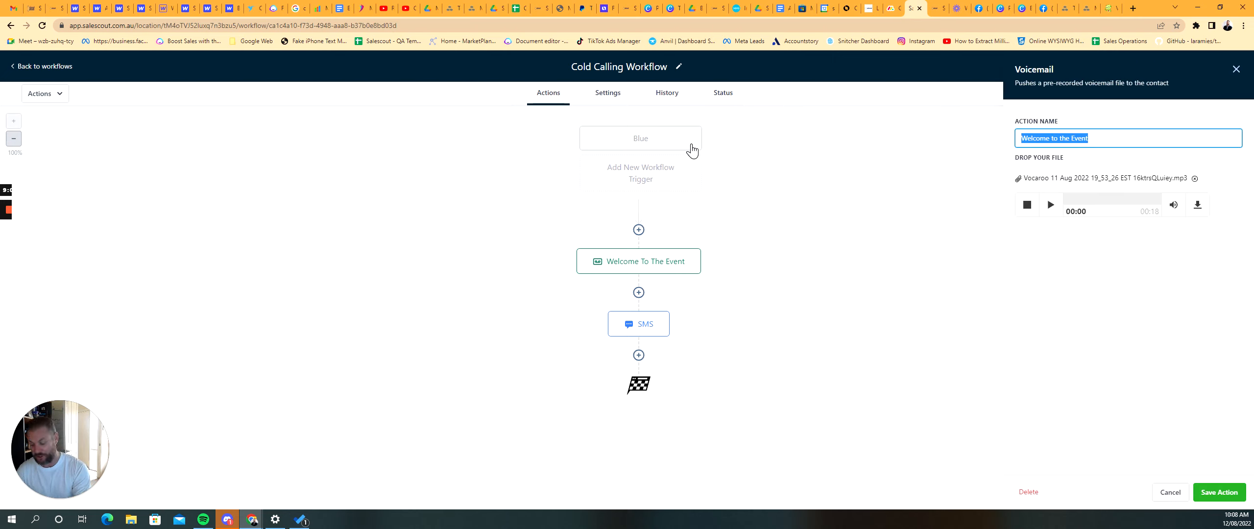
type("Touching Base VM")
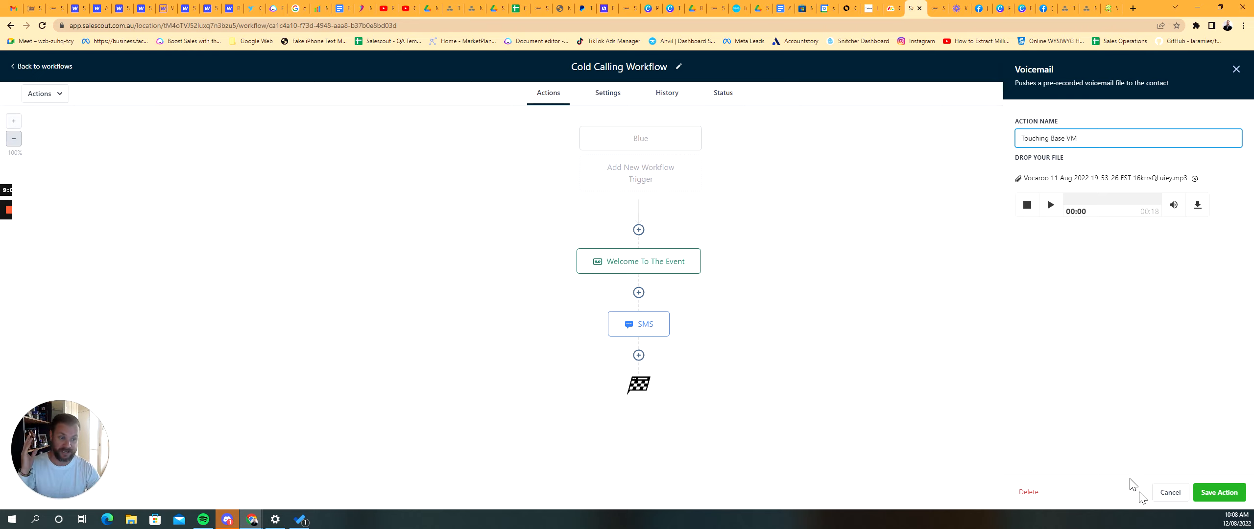
left_click(1222, 494)
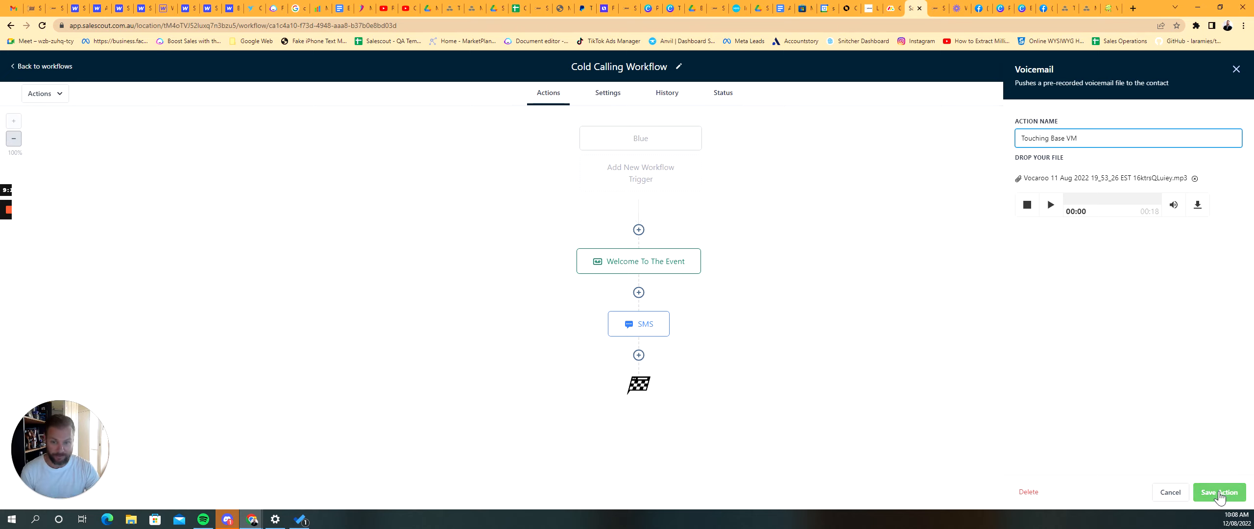
Insert a Wait action between the voicemail and the SMS.
left_click(639, 292)
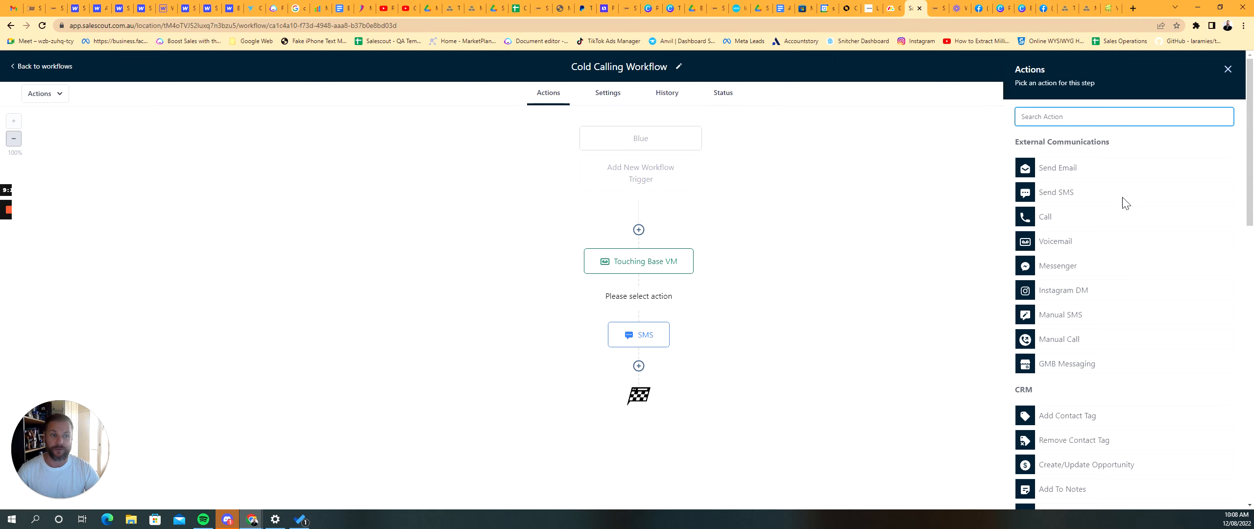
left_click(1227, 70)
left_click(638, 292)
type("wa")
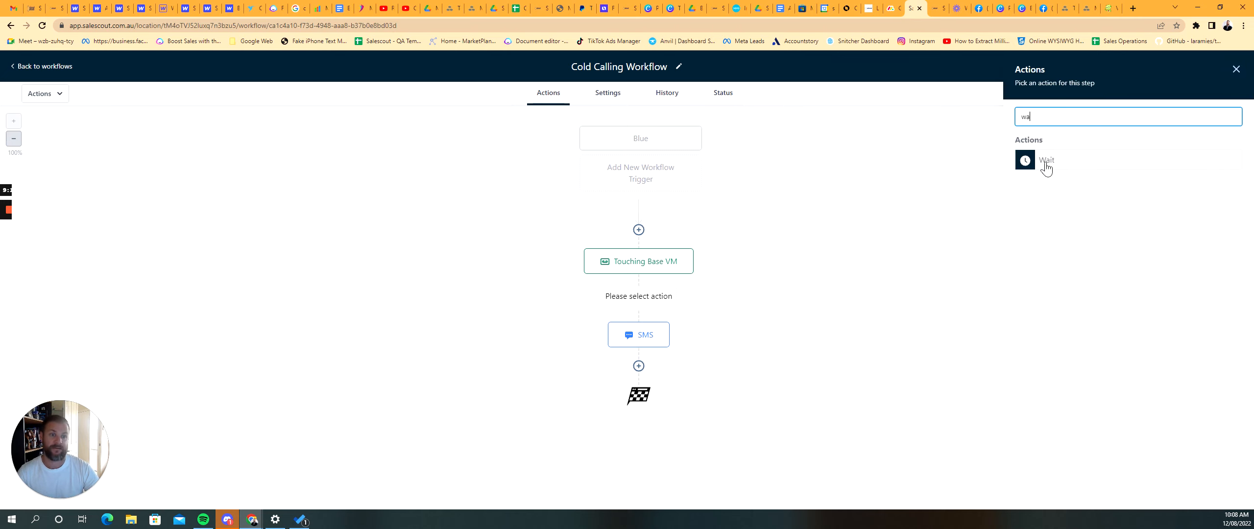
left_click(1060, 157)
Set the Wait action's time delay to 1 minute and save the action.
left_click_drag(967, 224, 892, 236)
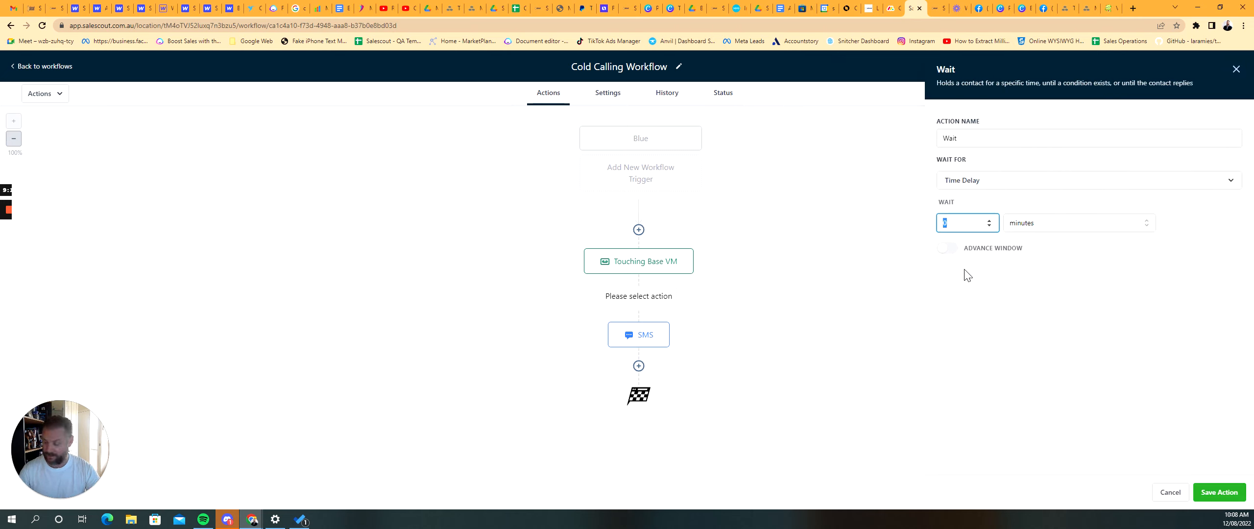
key("Up")
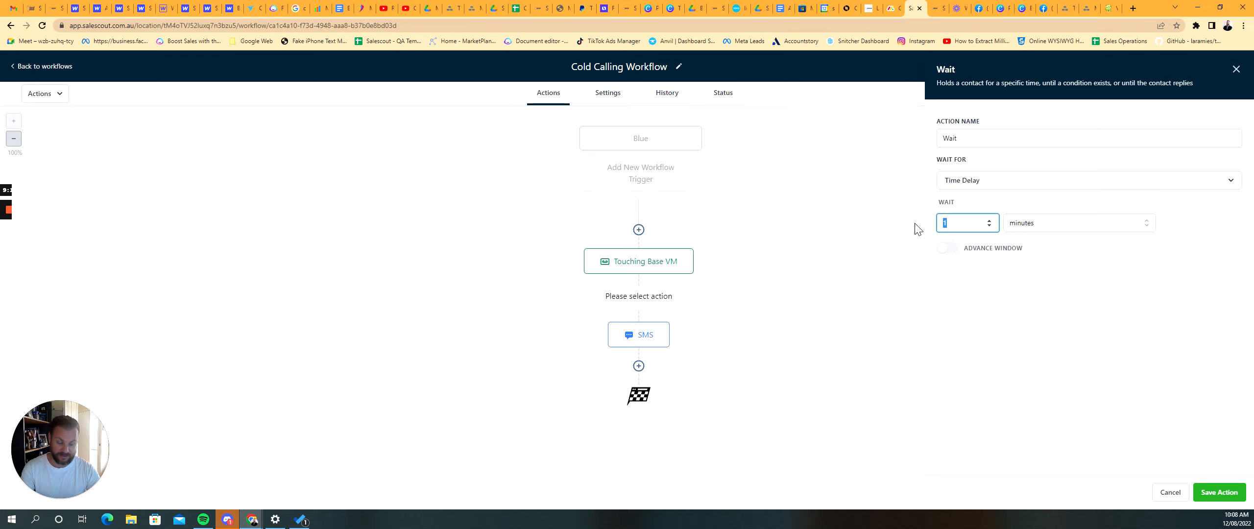
type("30")
key("BackSpace")
key("BackSpace")
type("1")
left_click(987, 146)
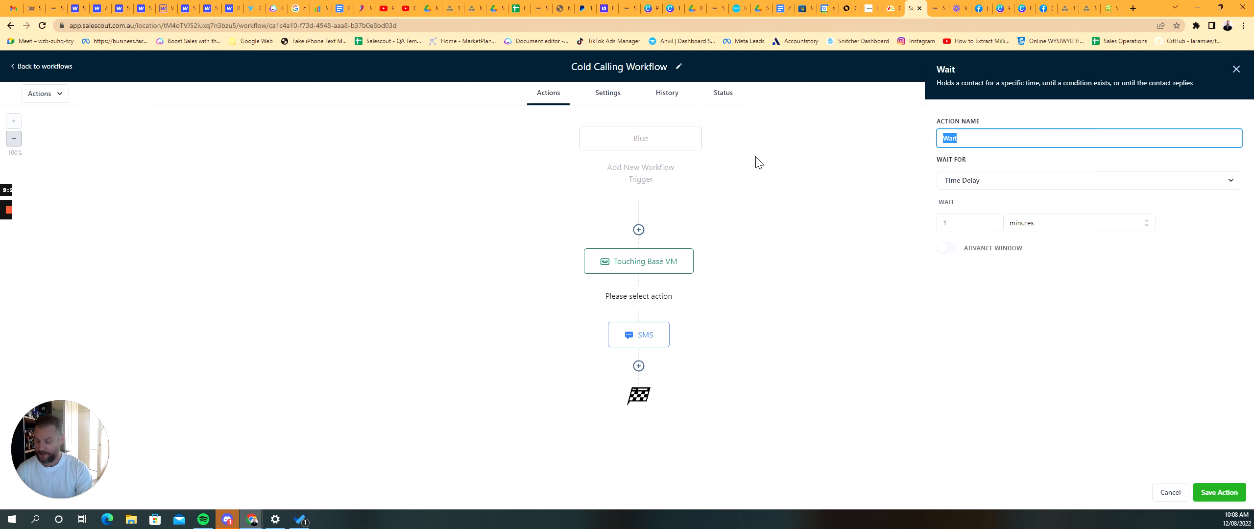
left_click(1220, 489)
Replace the SMS message with "Were you still interested in the property yuou inspected on Saturday" and save the action.
left_click(655, 393)
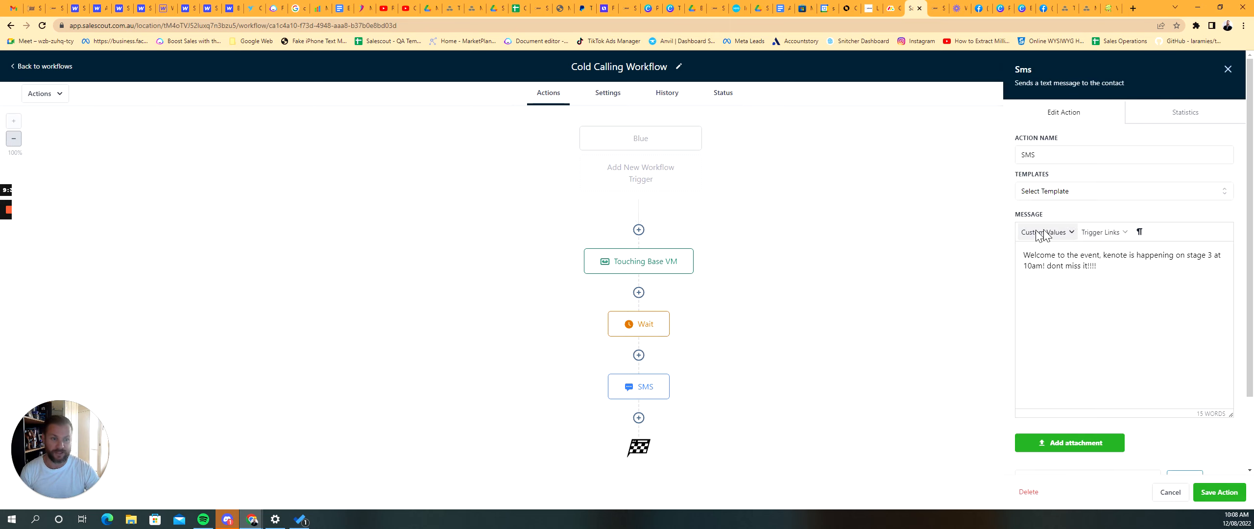
left_click_drag(1097, 265, 940, 250)
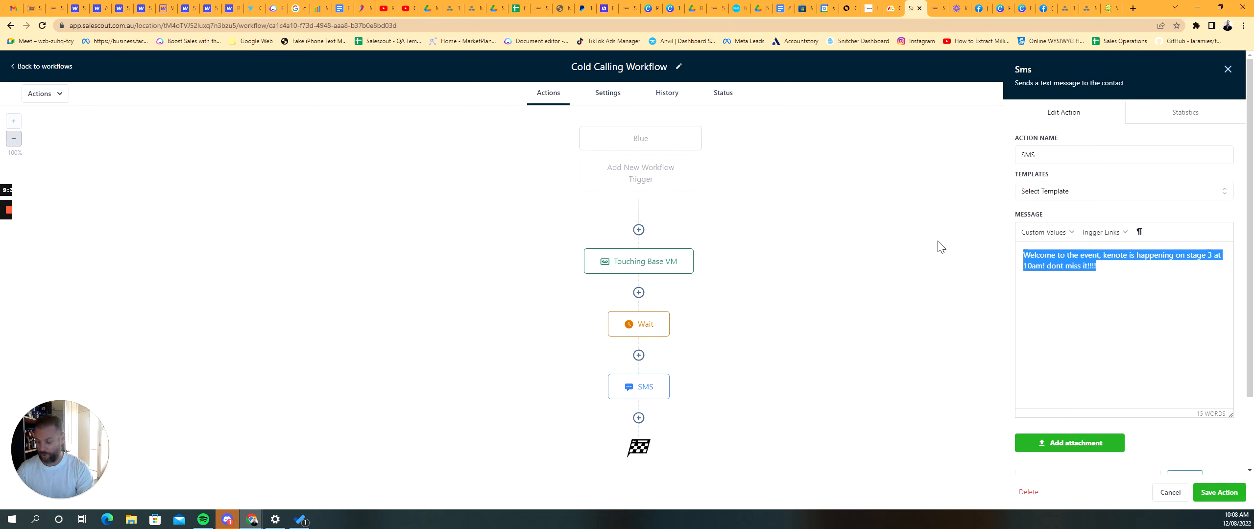
type("Were you still interested in the property yuou inspecte")
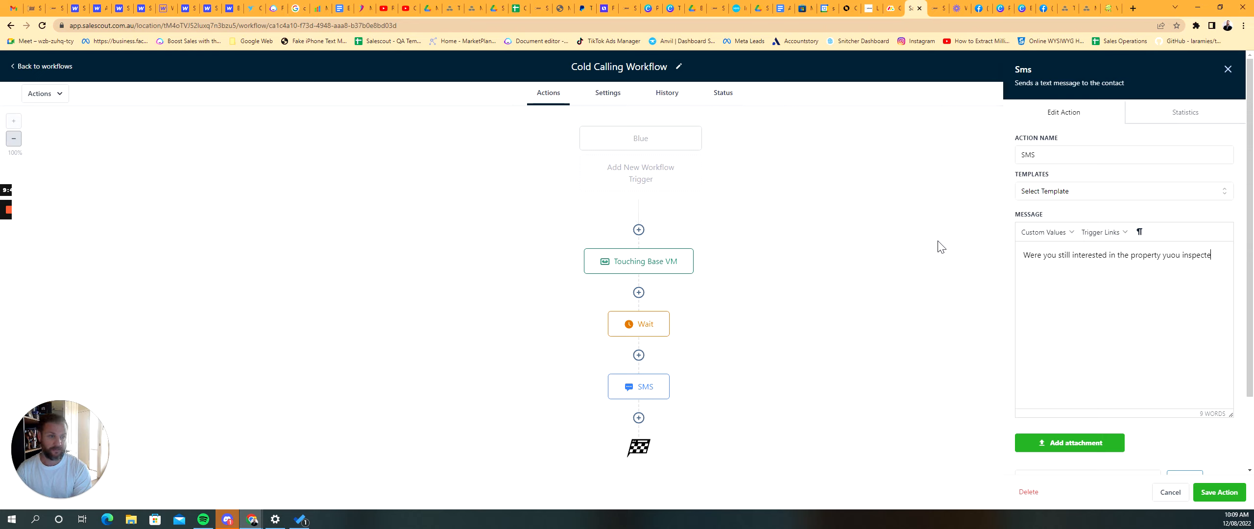
type("d on Satura")
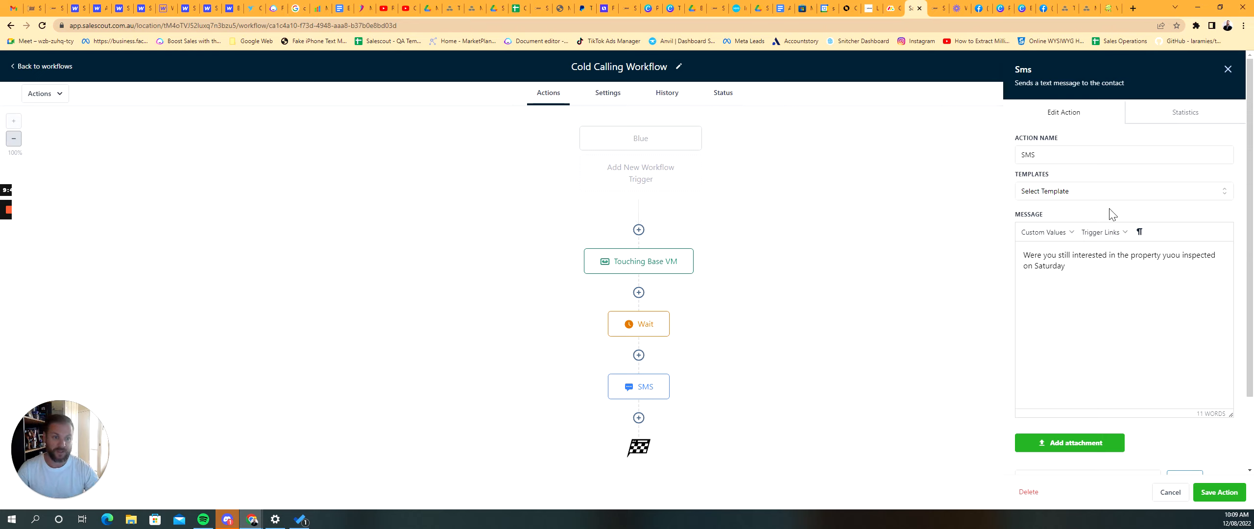
left_click(1203, 493)
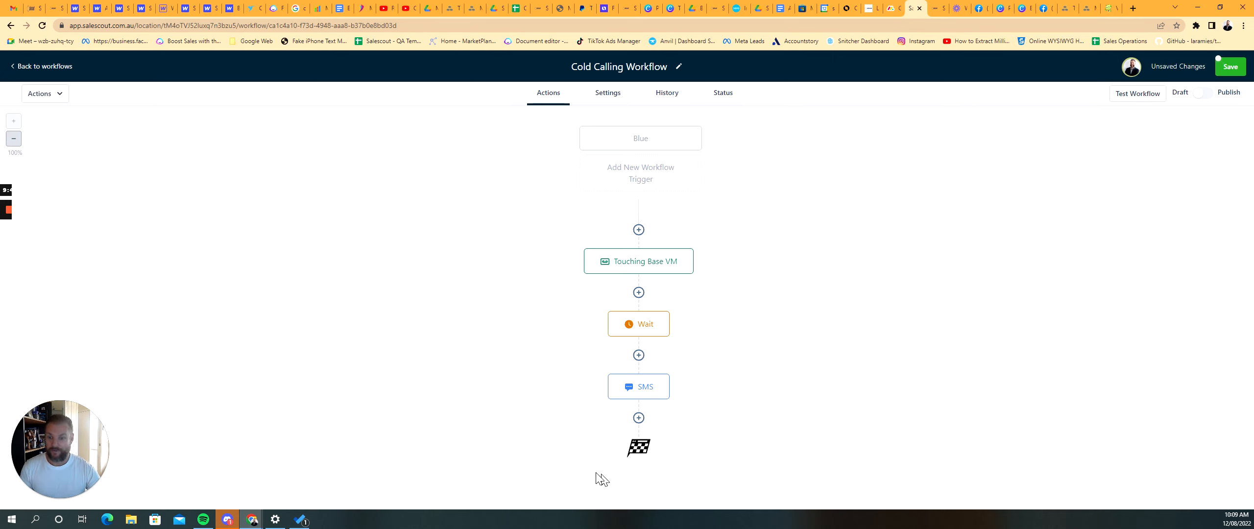
Insert a Wait action after the SMS that waits for a Contact Reply to the SMS step.
left_click(638, 418)
type("wa")
left_click(1083, 168)
left_click(986, 181)
scroll(1022, 304, "down", 3)
left_click(1036, 287)
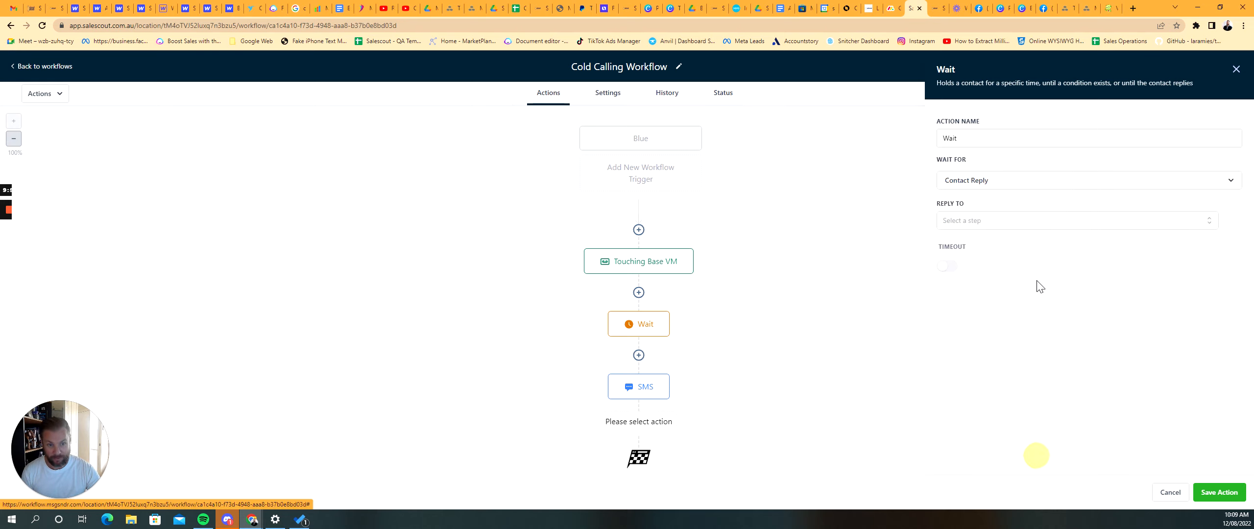
left_click(982, 227)
left_click(997, 278)
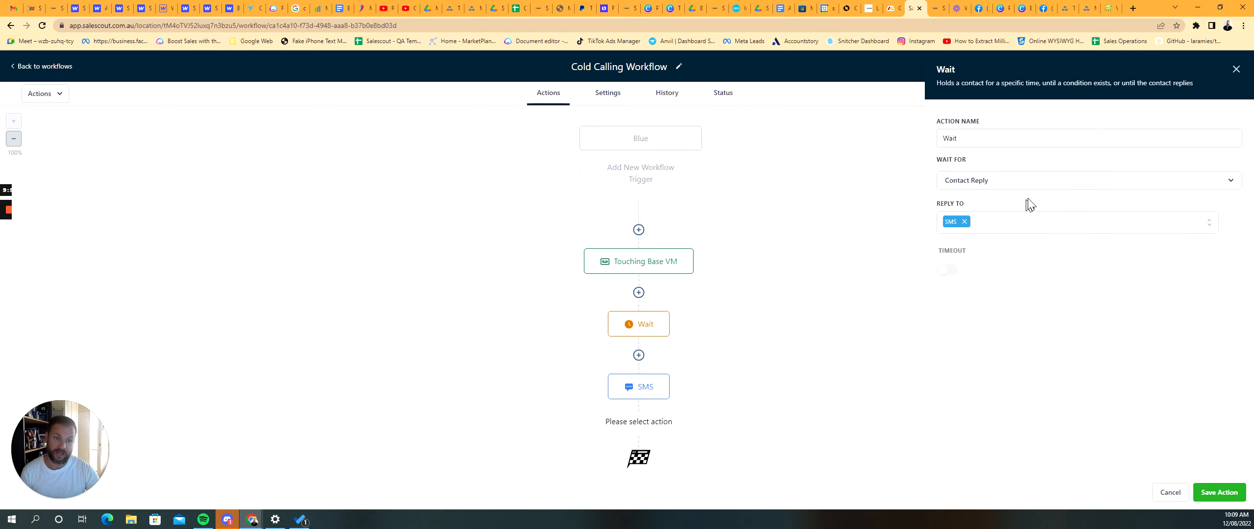
Enable the Wait action's timeout, set it to 2 minutes, and save the action.
left_click(950, 270)
type("2")
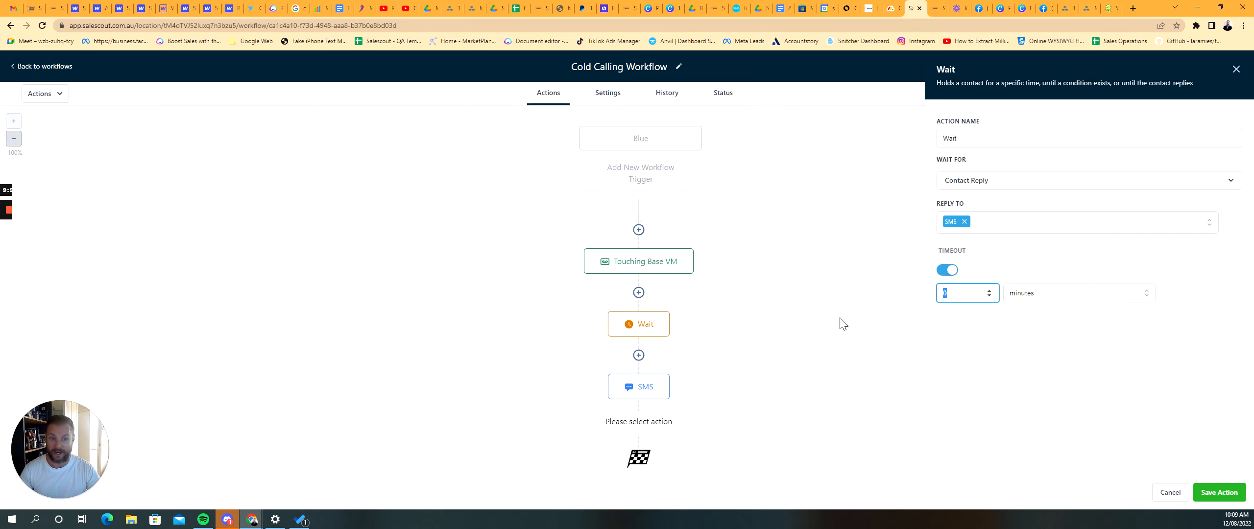
left_click(1042, 294)
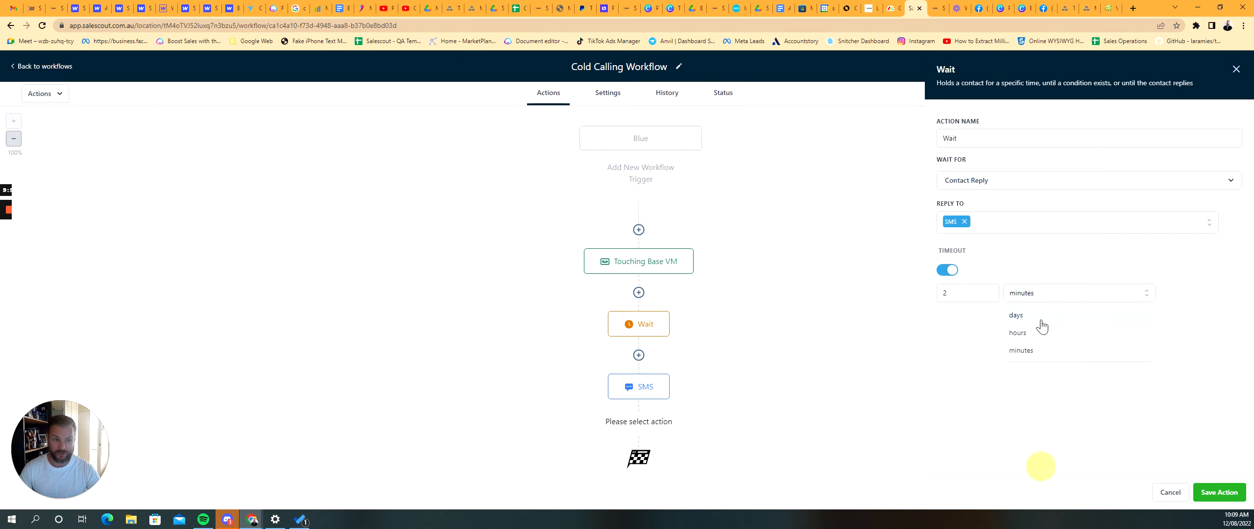
left_click(1043, 349)
left_click(1219, 492)
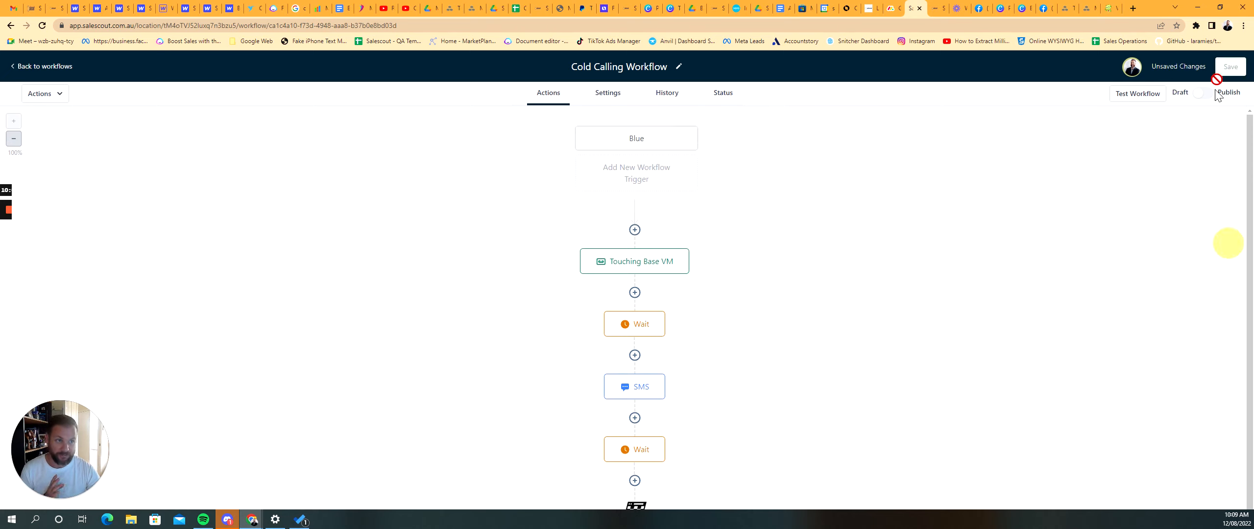
Publish and save the workflow, and return it to draft with another save.
left_click(1228, 68)
left_click(1209, 96)
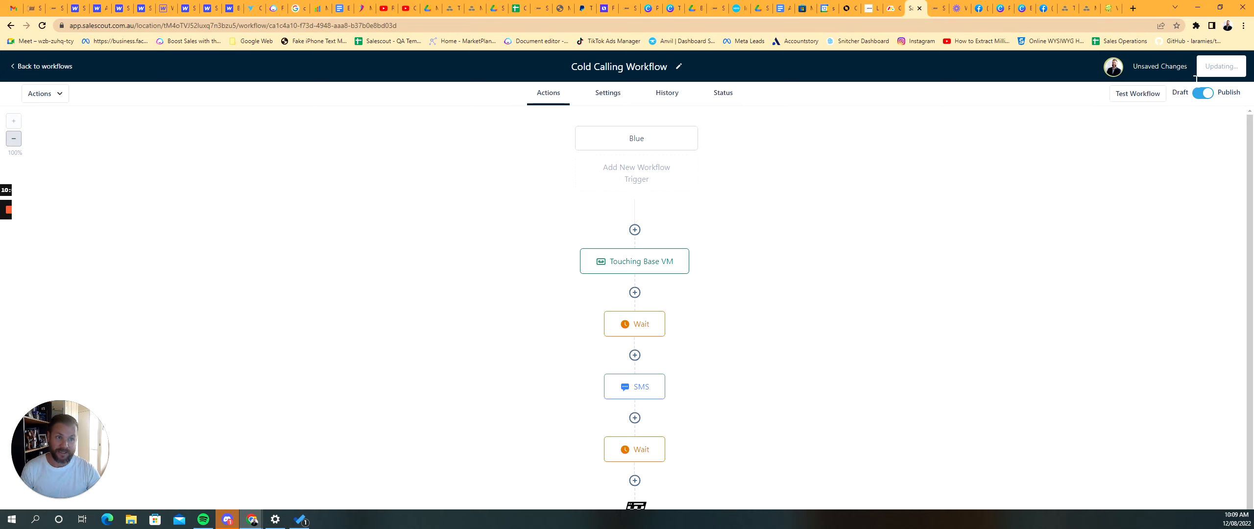
left_click(1237, 68)
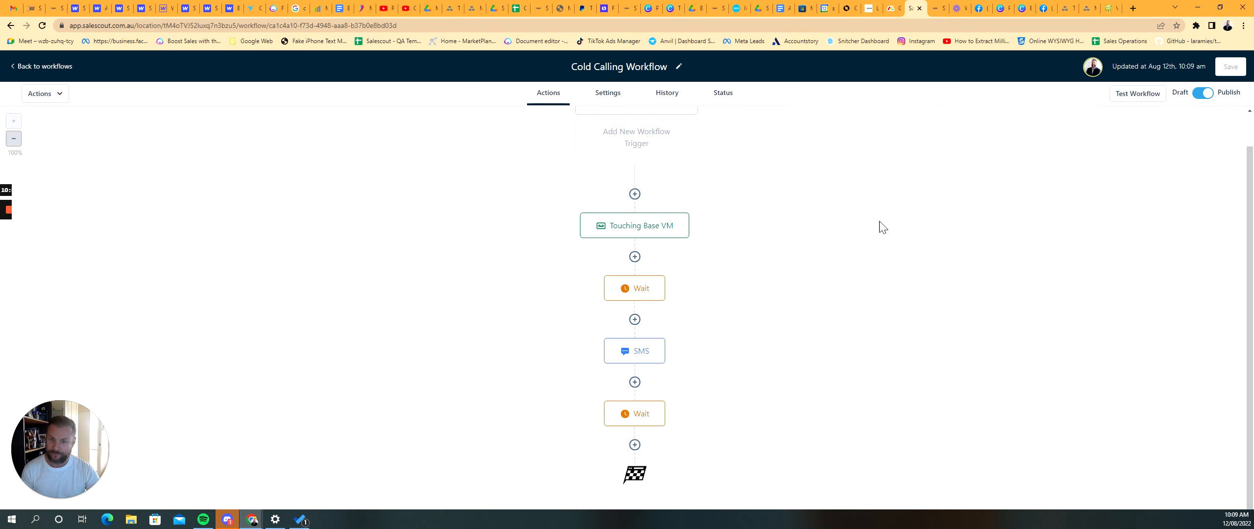
left_click(1230, 66)
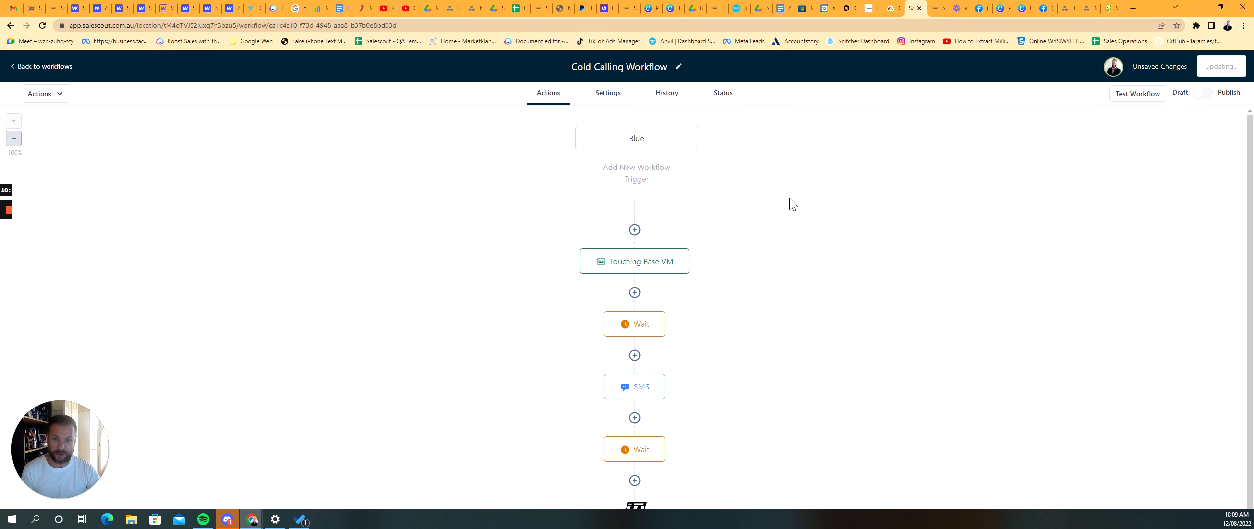
Try to insert an Add to Workflow action above the voicemail, searching for a cold call workflow, and cancel the action.
left_click(634, 229)
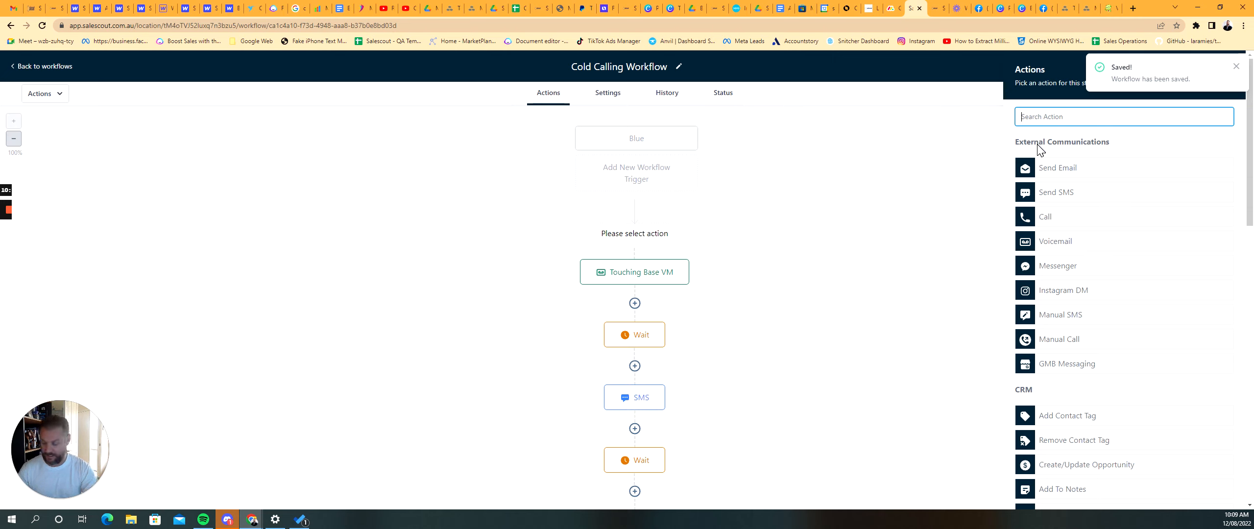
type("workf")
left_click(1083, 167)
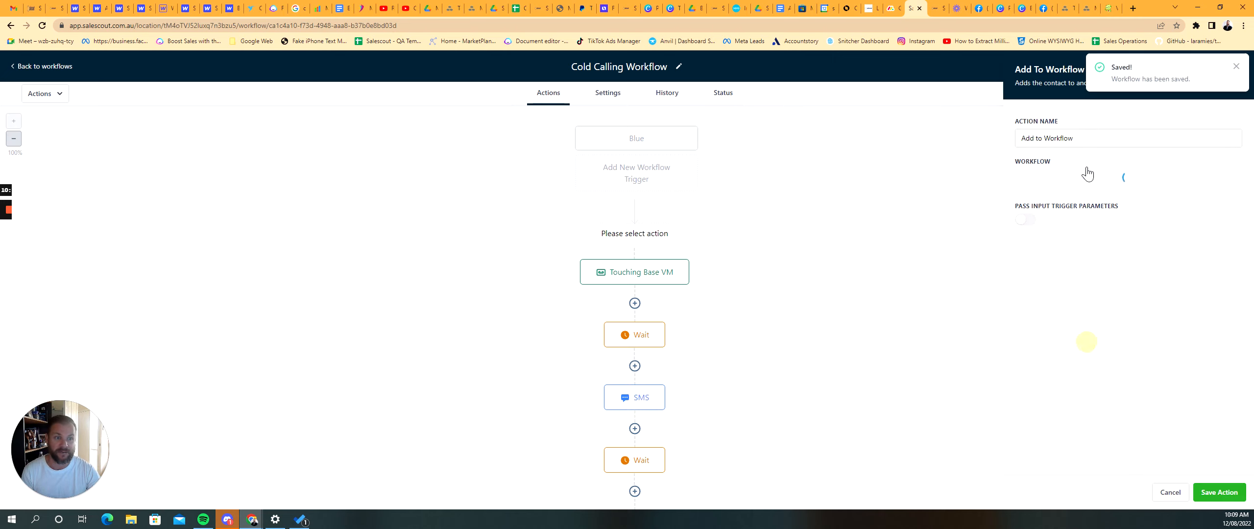
left_click(1111, 188)
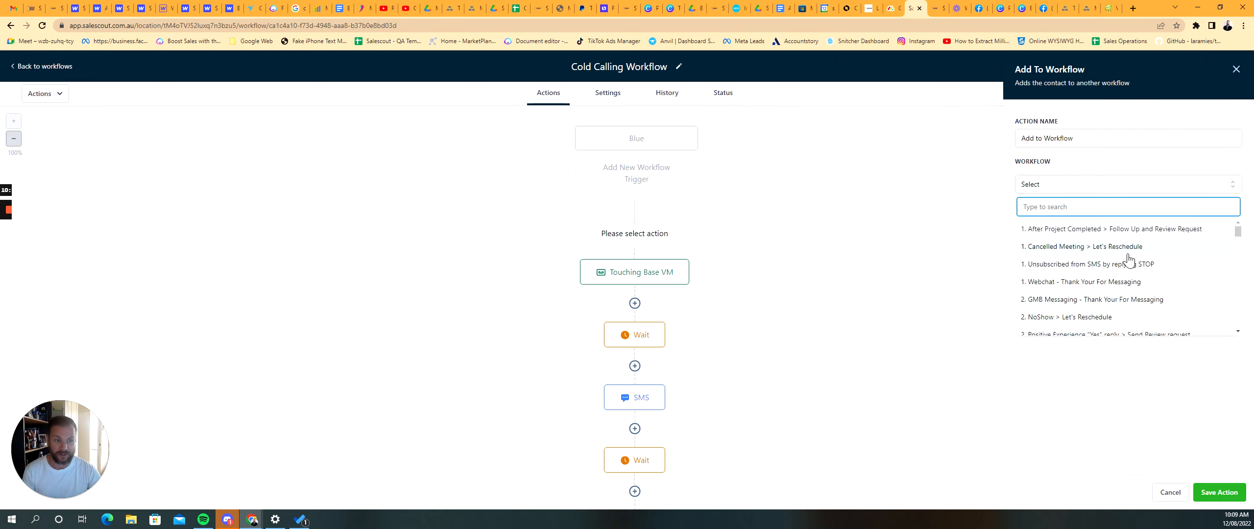
scroll(1129, 265, "down", 3)
scroll(1131, 274, "up", 3)
type("cold calll")
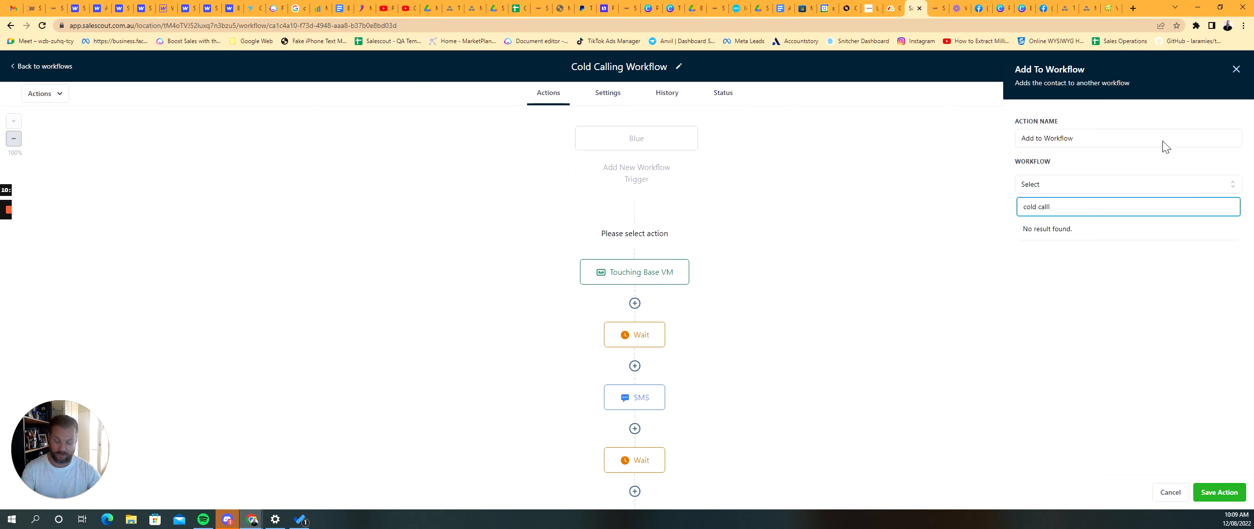
key("ctrl+a")
key("BackSpace")
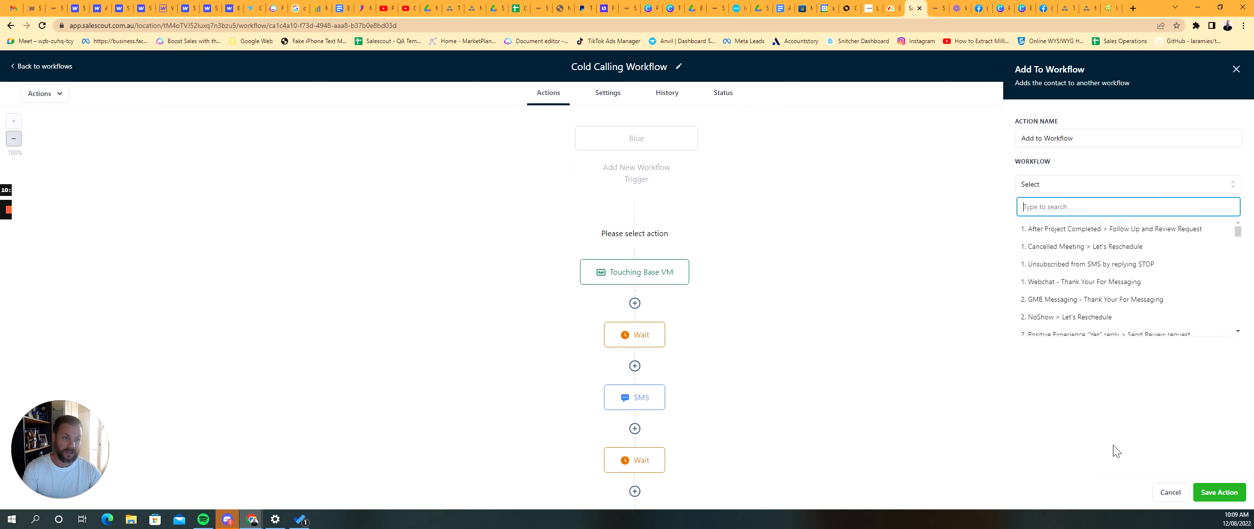
left_click(1170, 492)
Switch the workflow from draft to published and save it.
left_click(1215, 94)
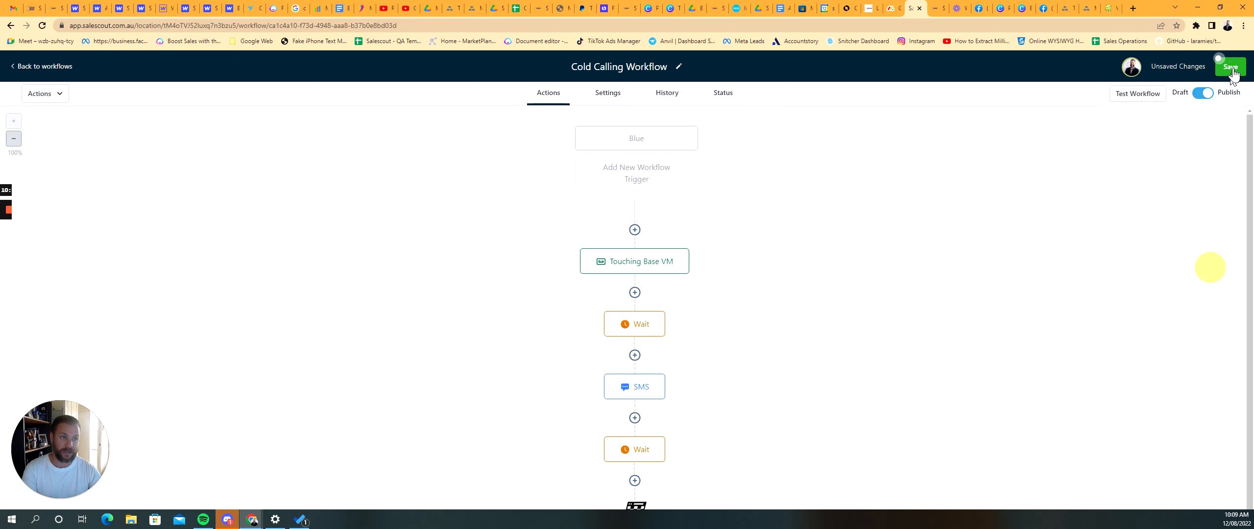
Try the Add to Workflow action above the voicemail again with the workflow search "cold", and cancel it.
left_click(634, 230)
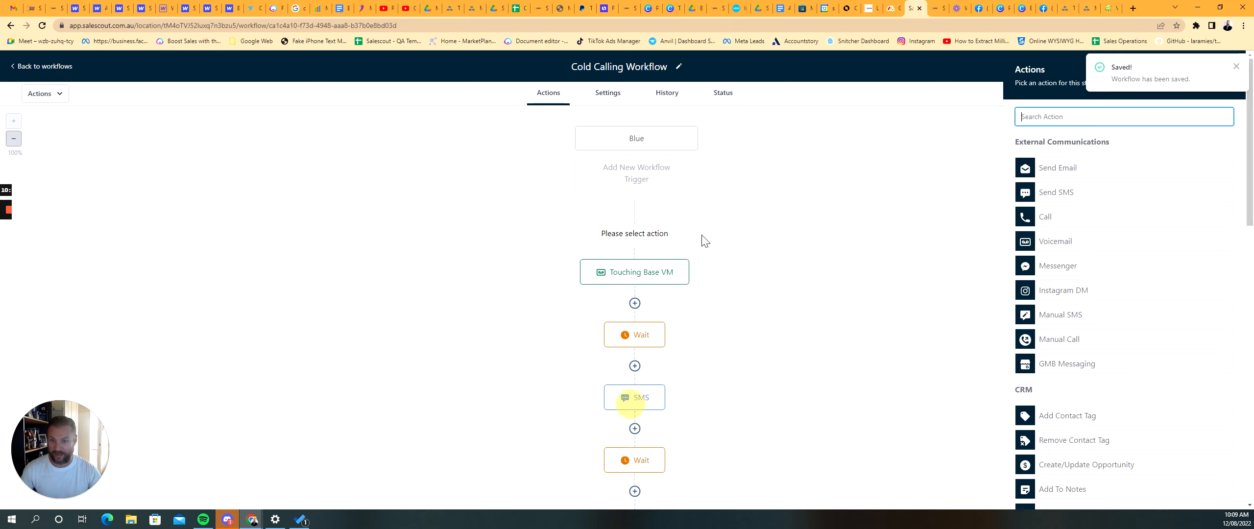
type("ad")
left_click(1078, 209)
left_click(1097, 186)
type("cold")
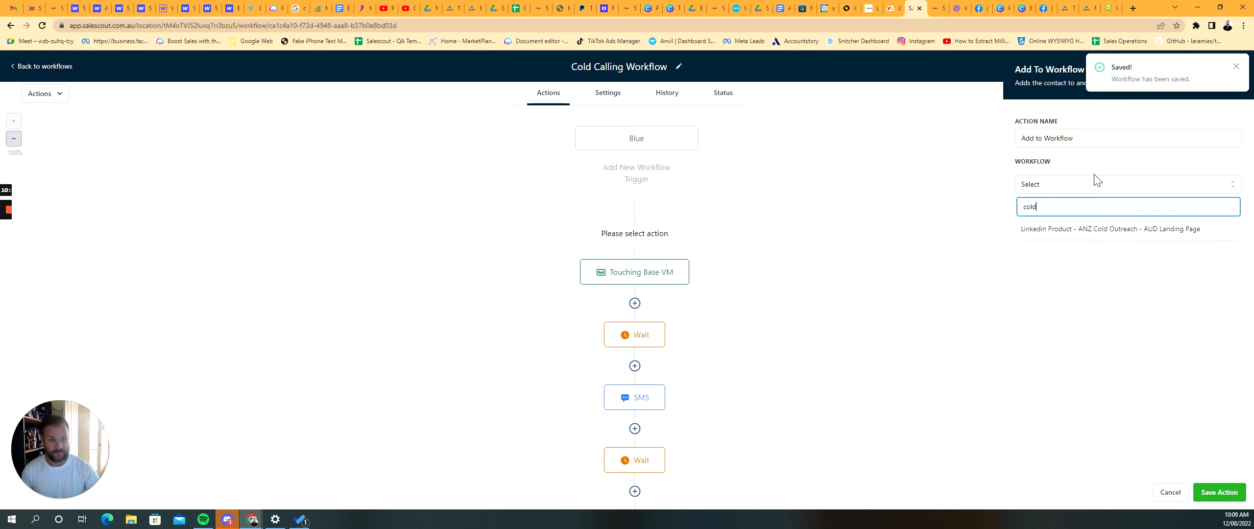
key("ctrl+a")
key("BackSpace")
left_click(1093, 389)
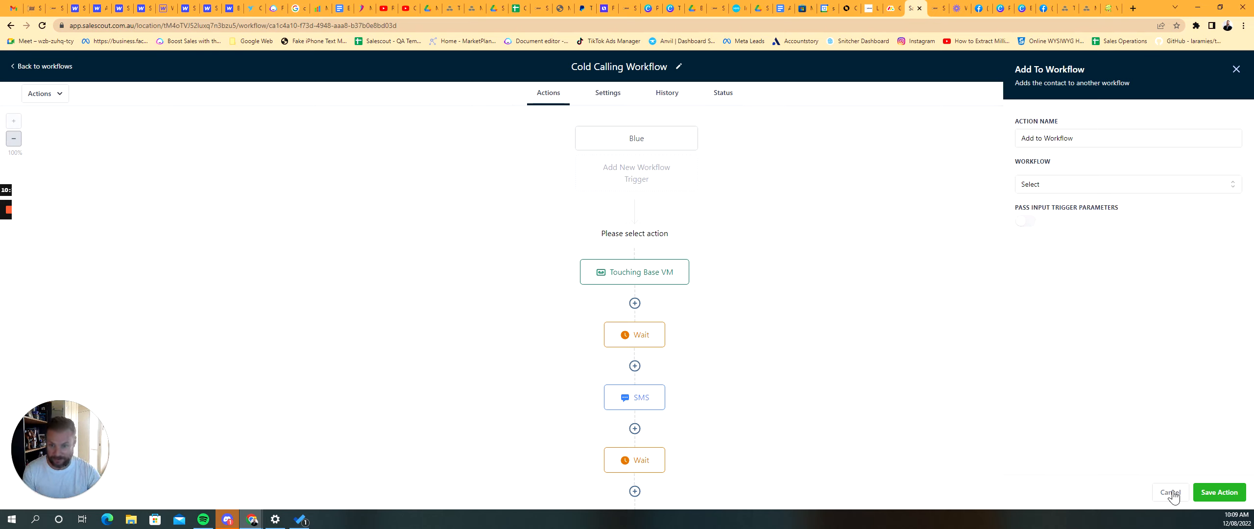
left_click(1169, 493)
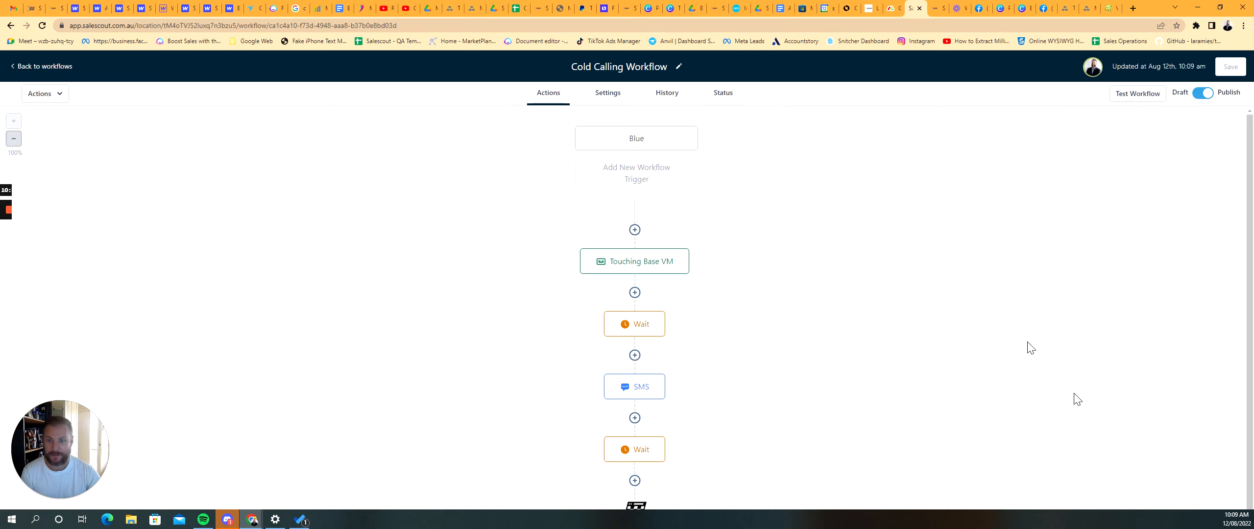
Delete the "Blue" trigger from the workflow.
left_click(623, 147)
left_click(950, 493)
left_click(710, 317)
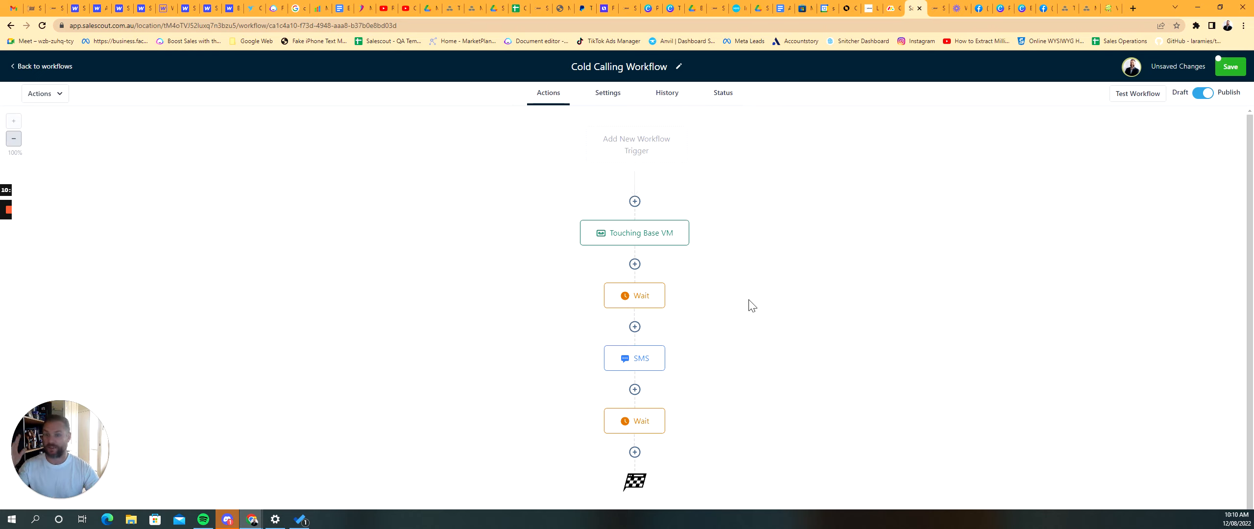
Insert an If / Else action after the last Wait action.
scroll(711, 258, "down", 1)
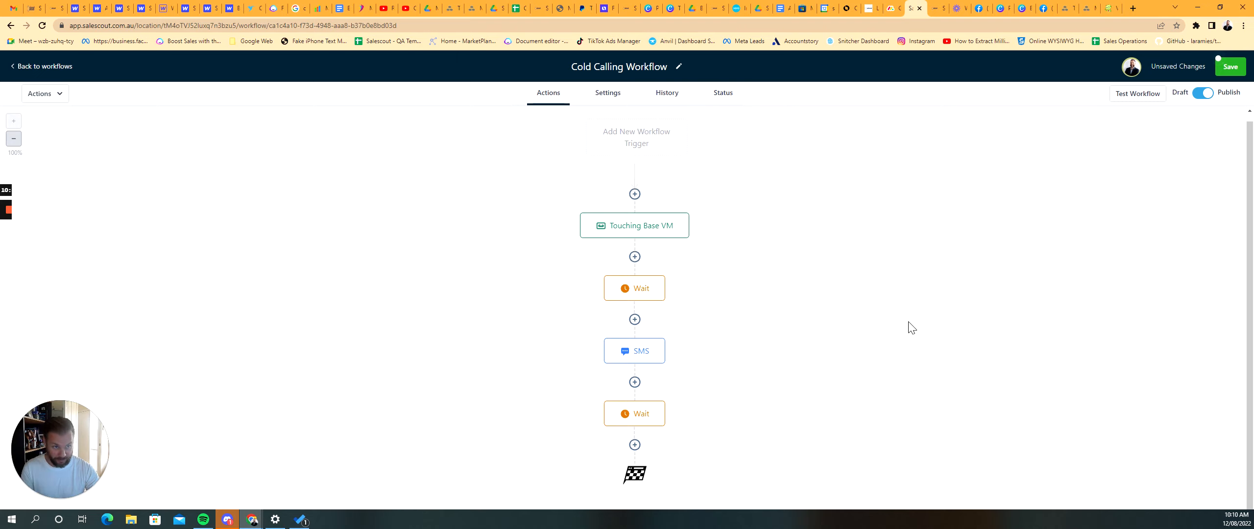
left_click(634, 445)
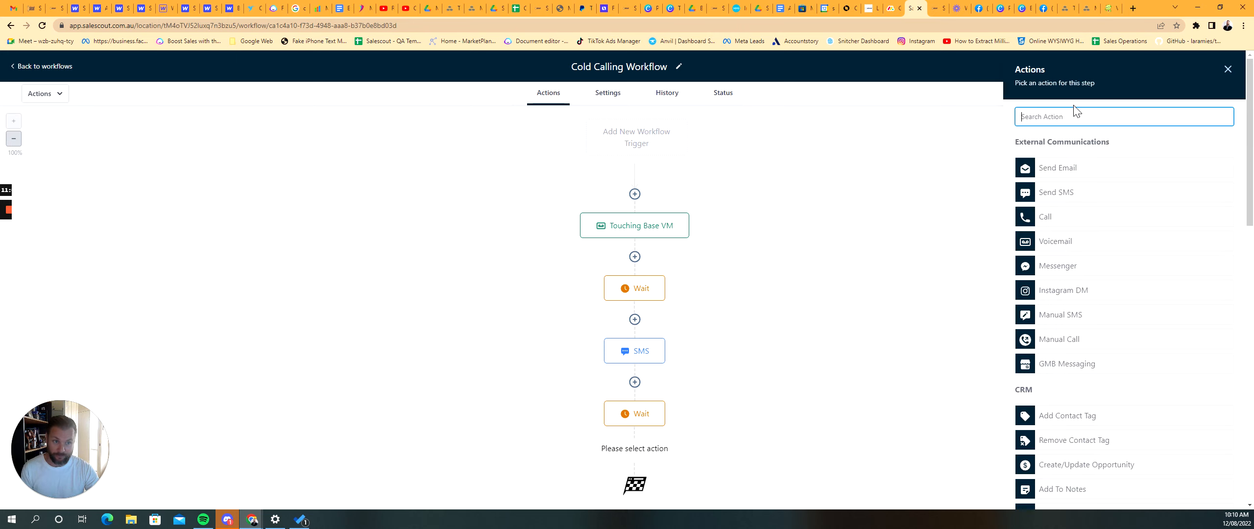
type("iuf")
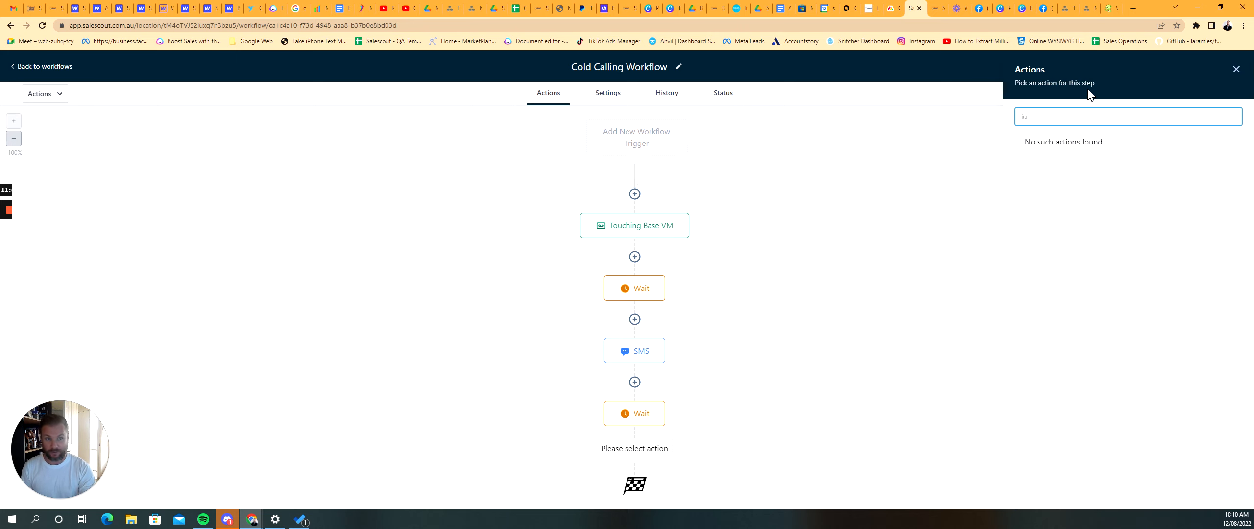
key("BackSpace")
key("BackSpace")
type("if")
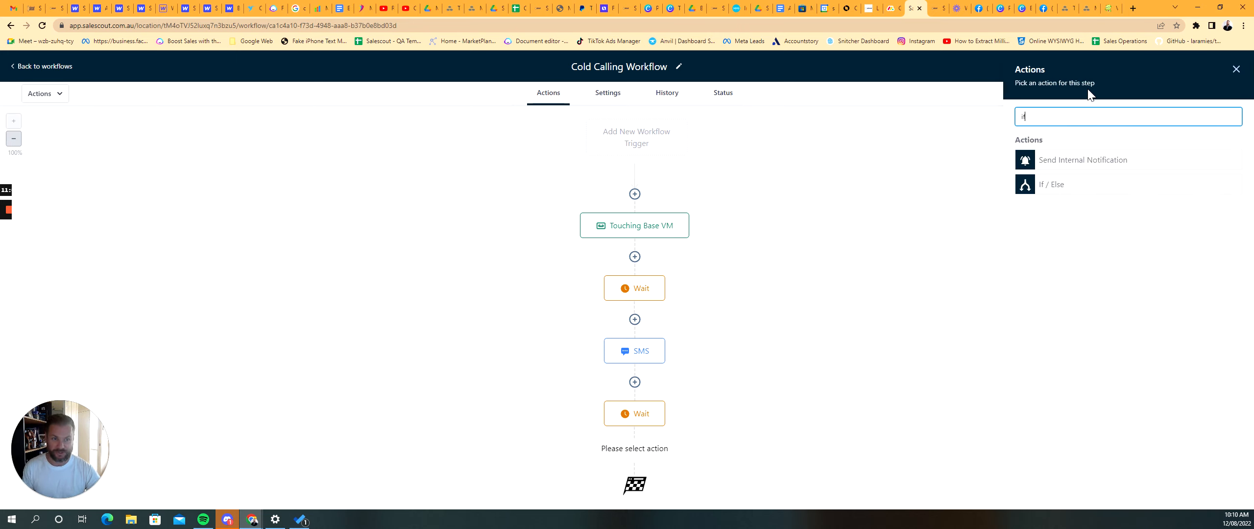
left_click(1074, 188)
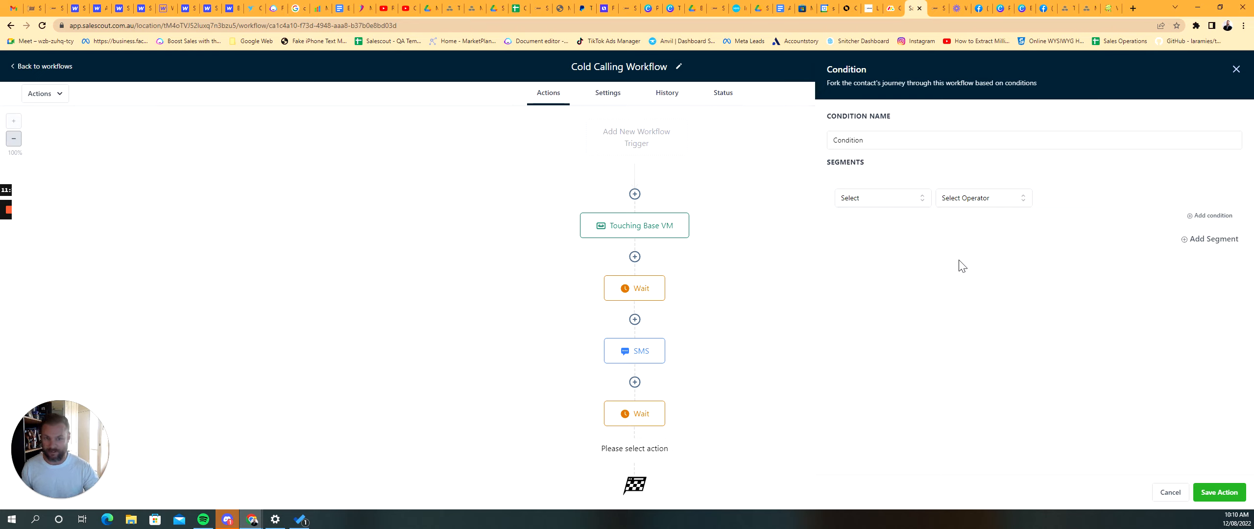
Set the condition's segment to Contact replied with the value Yes and save the action.
left_click(906, 205)
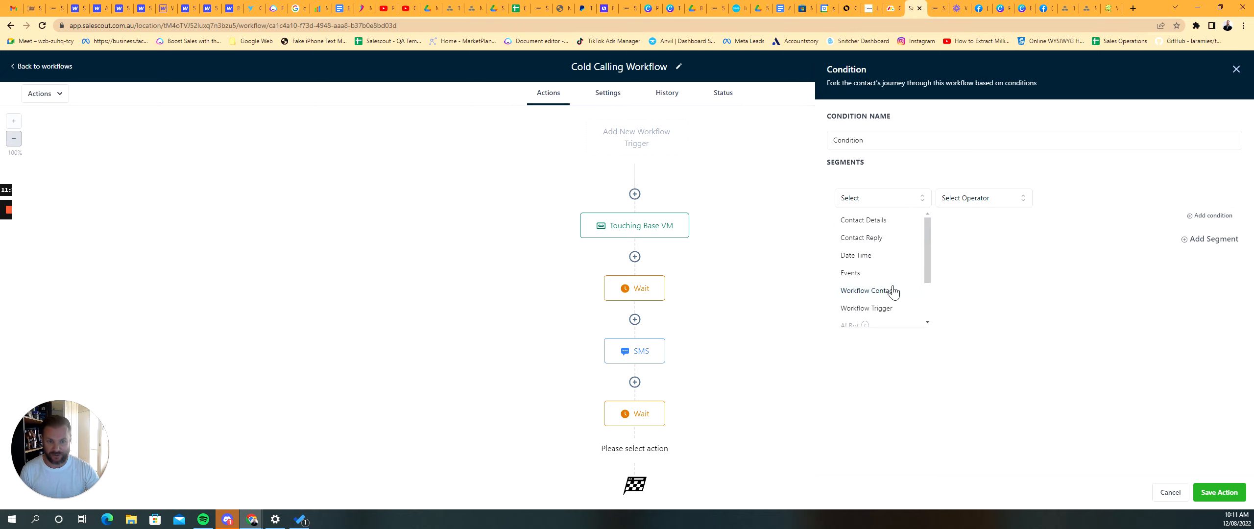
left_click(899, 245)
left_click(898, 238)
left_click(977, 205)
left_click(995, 260)
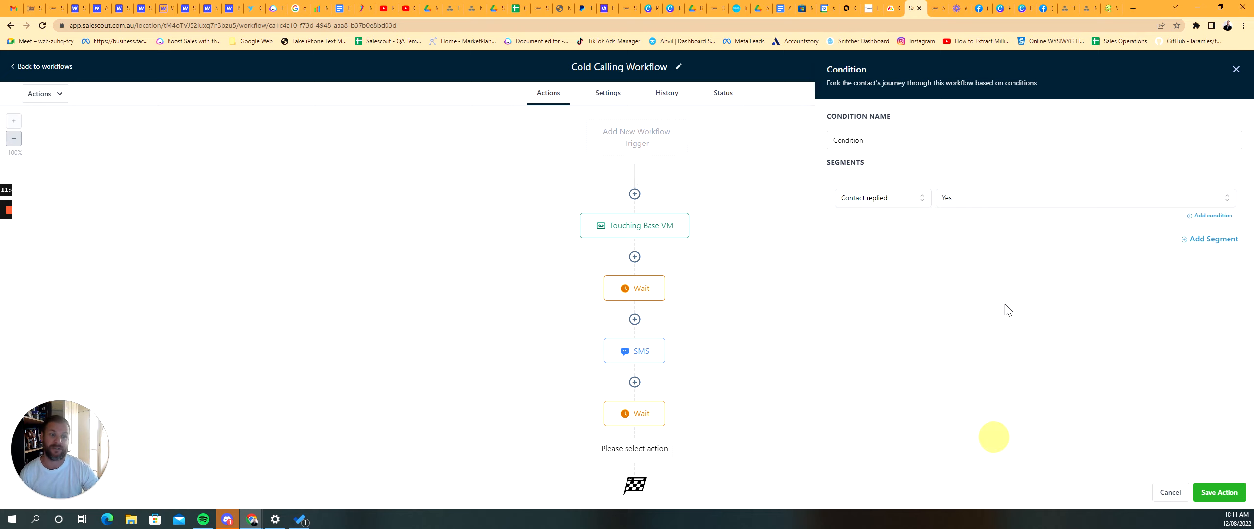
left_click(1215, 492)
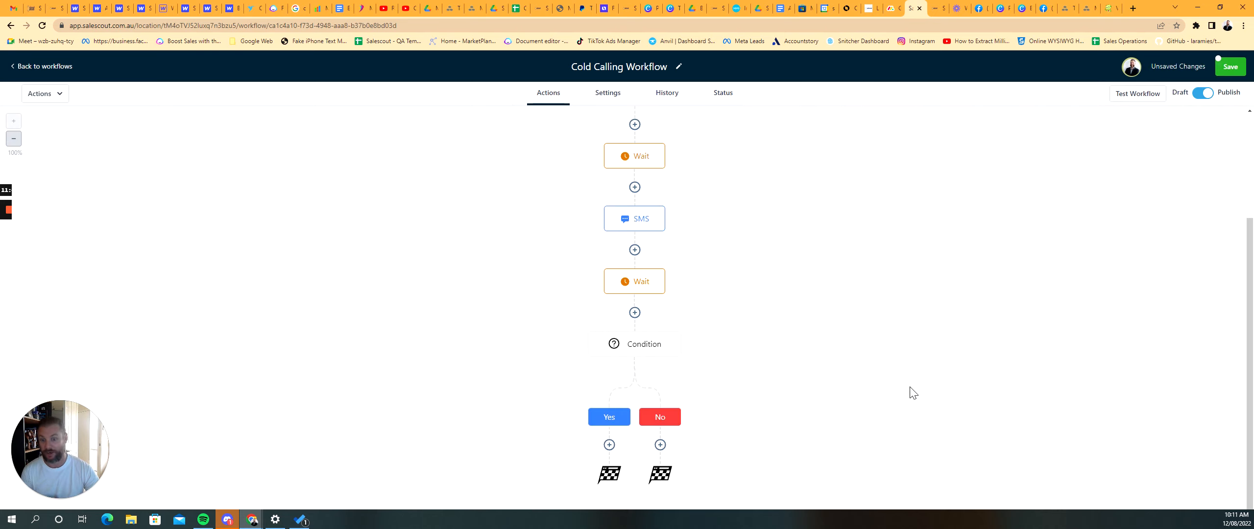
Add a Manual Call action named "Call Back" to the condition's No branch and save it.
left_click(660, 445)
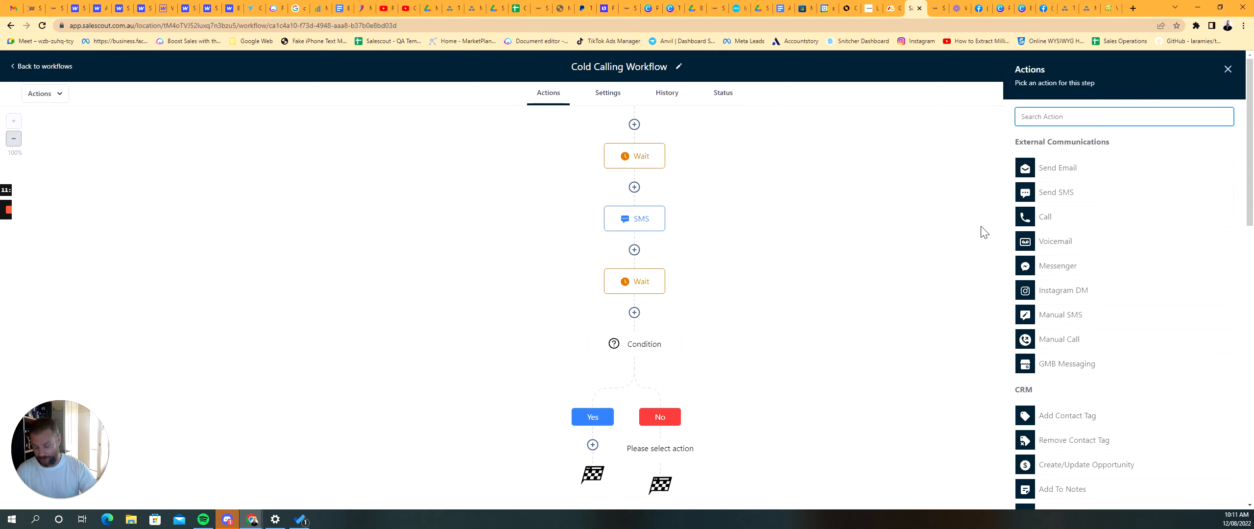
type("manua")
left_click(1040, 201)
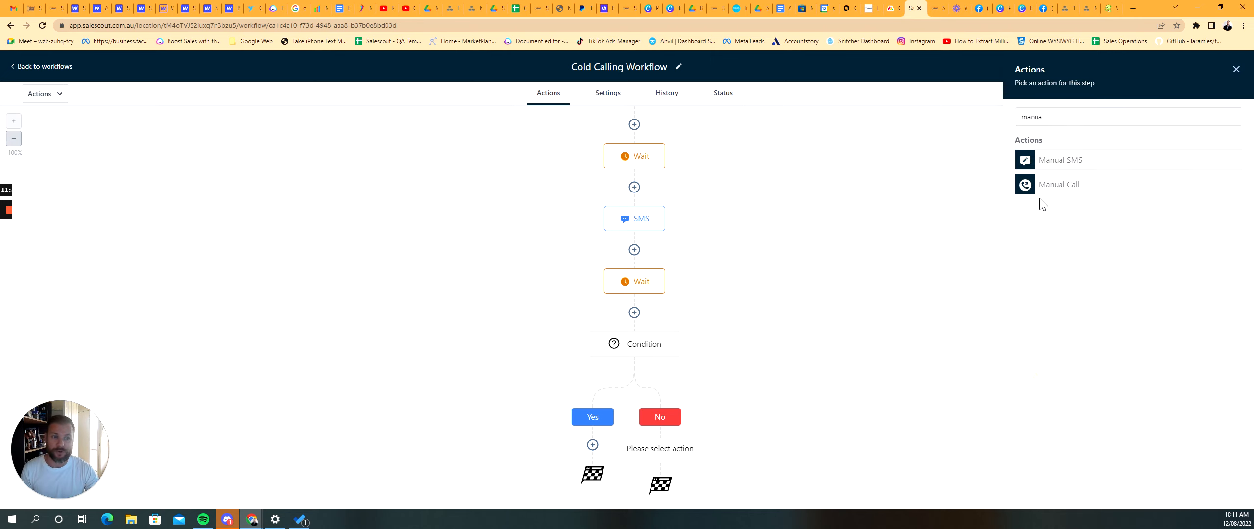
left_click(1055, 185)
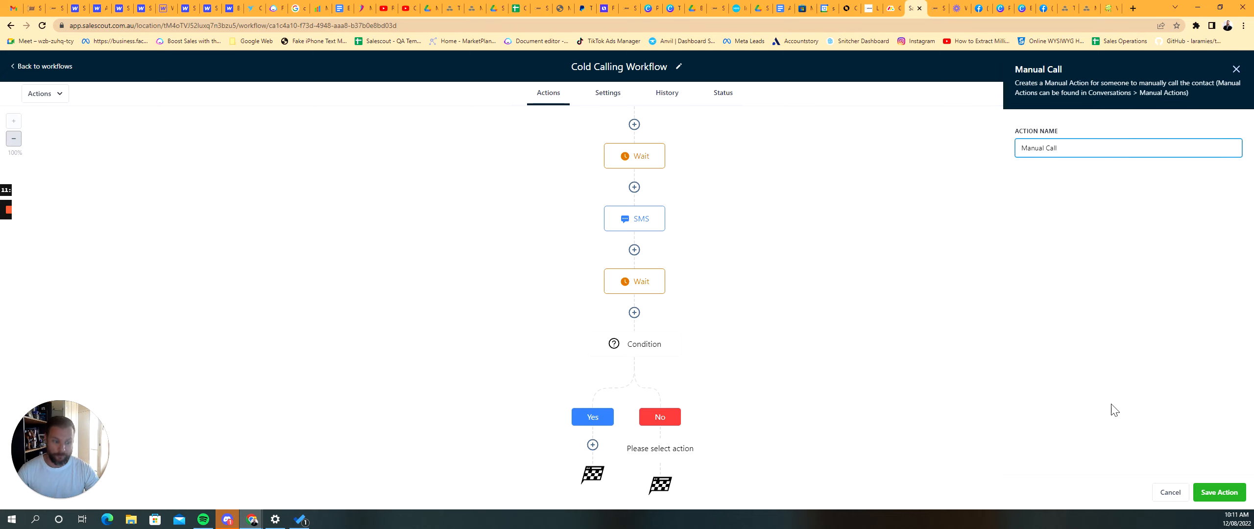
key("ctrl+a")
type("Ca")
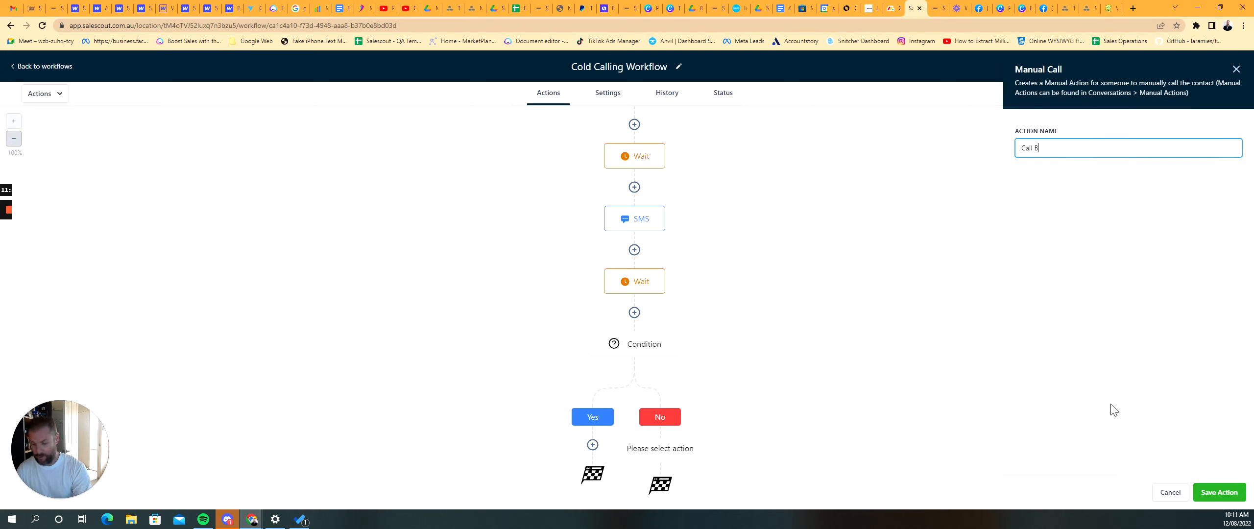
left_click(1219, 492)
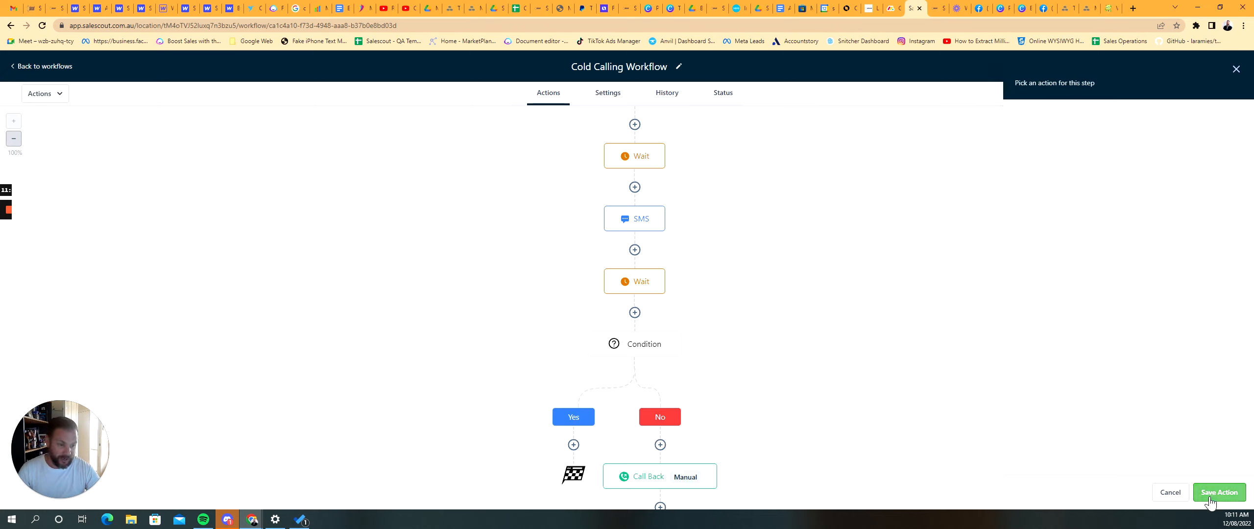
Insert an Add Task action after Call Back and title it "Call" followed by the contact's first name custom value.
scroll(734, 493, "down", 1)
left_click(661, 445)
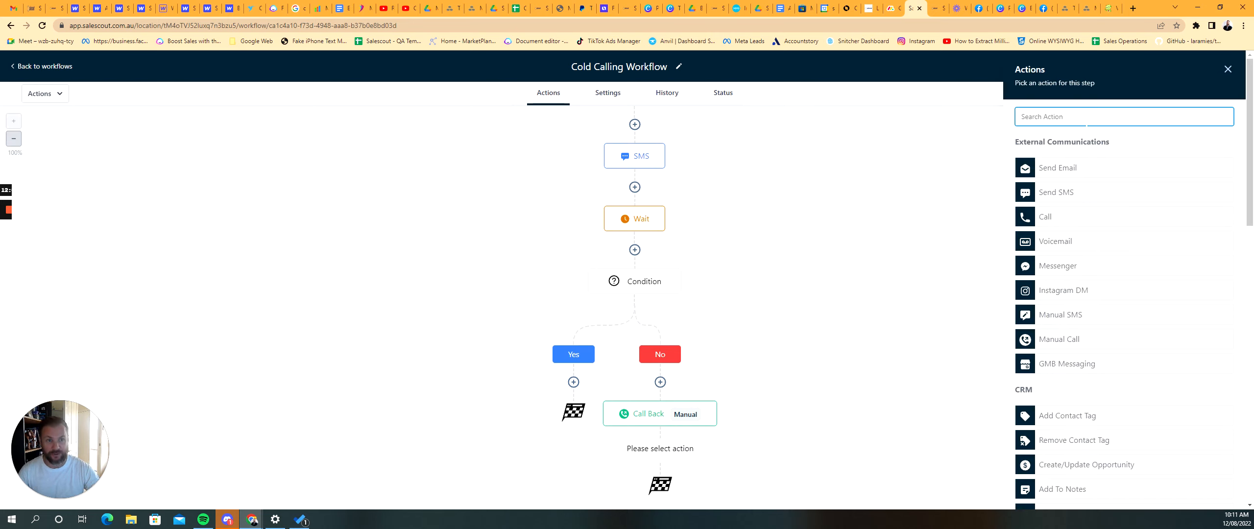
type("task")
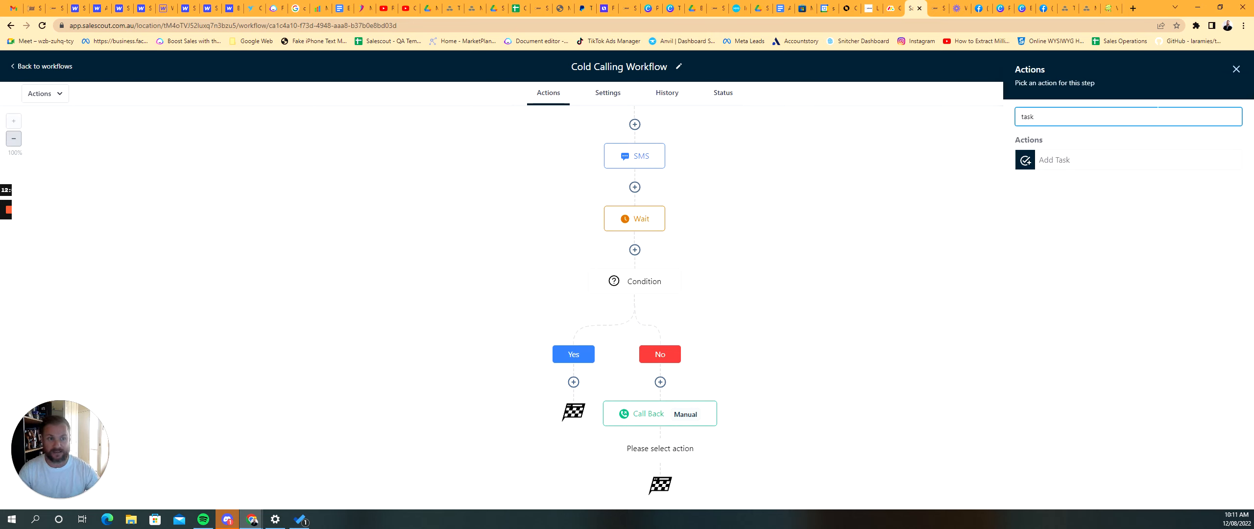
left_click(1124, 162)
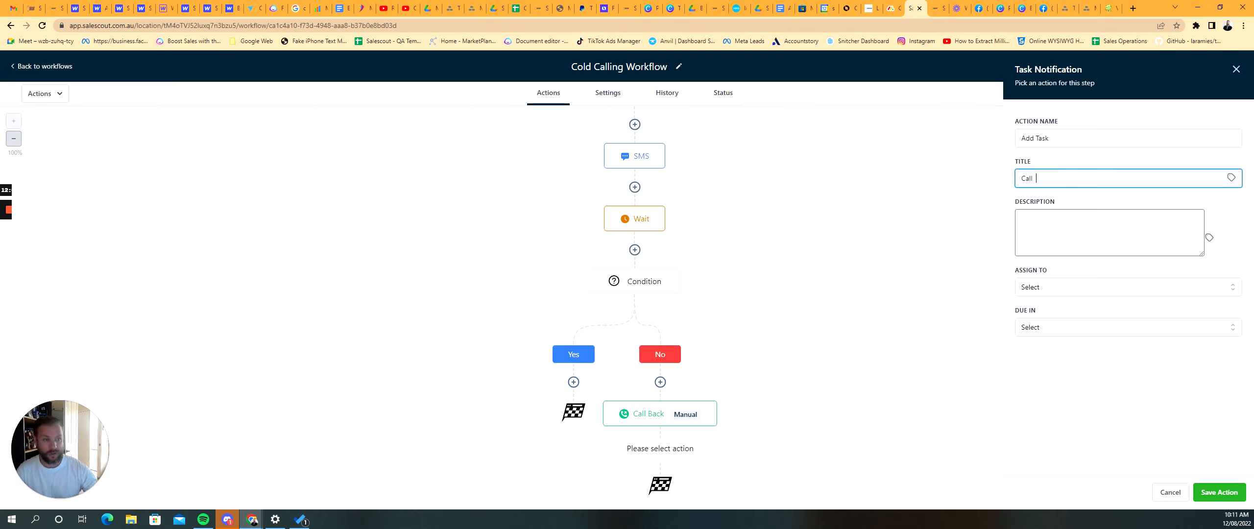
left_click(1231, 177)
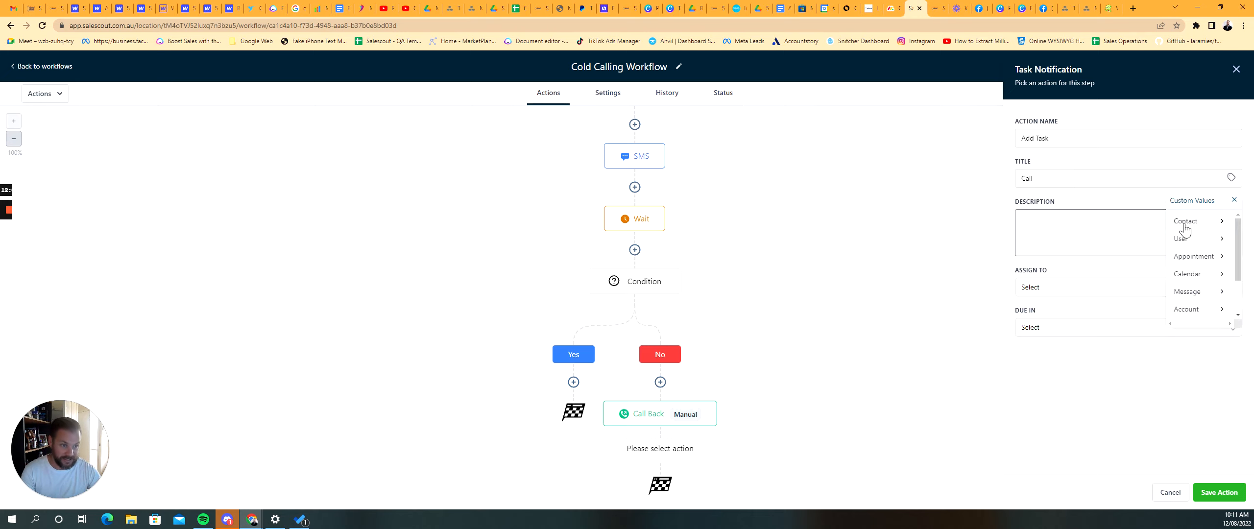
left_click(1181, 239)
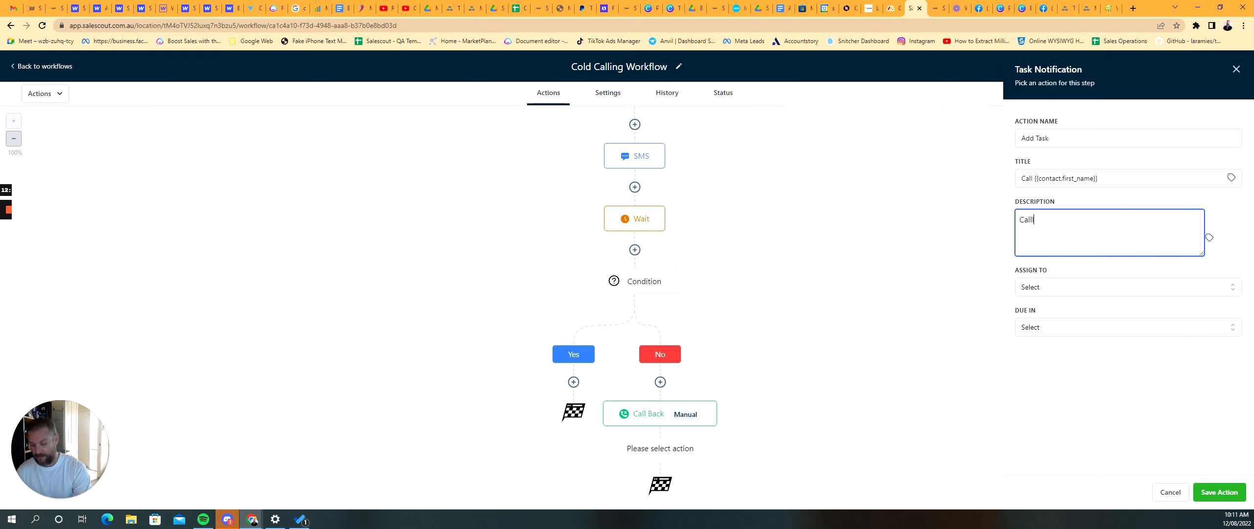
Describe the task as "Call back no answer no response", choose its assignee and due time, and save the action.
type("Call back no")
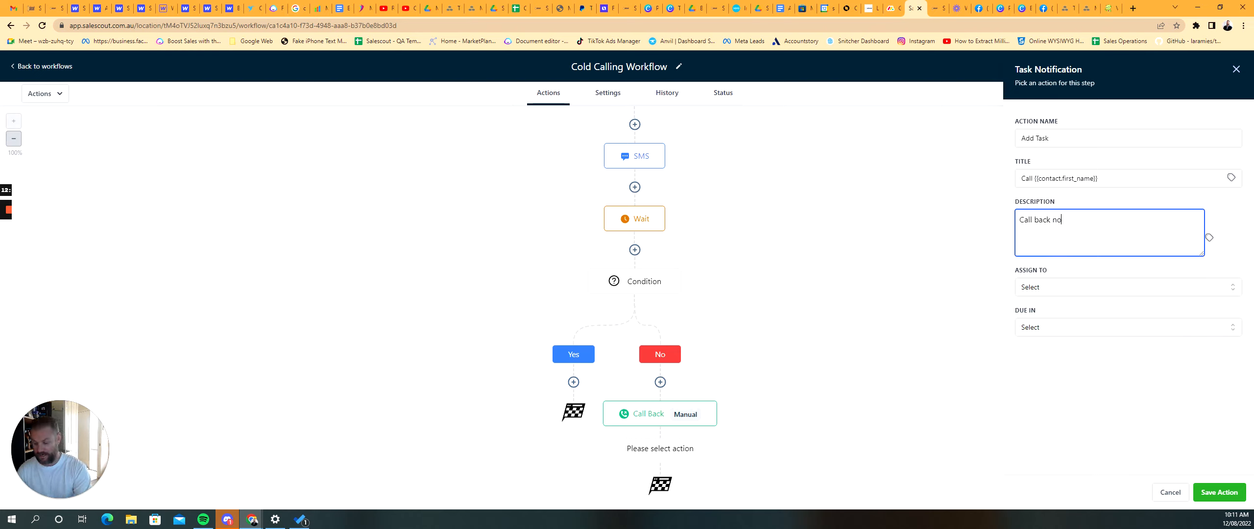
type(" answer no response")
left_click(1081, 290)
left_click(1063, 387)
left_click(1059, 332)
left_click(1064, 374)
left_click(1216, 493)
scroll(813, 309, "down", 1)
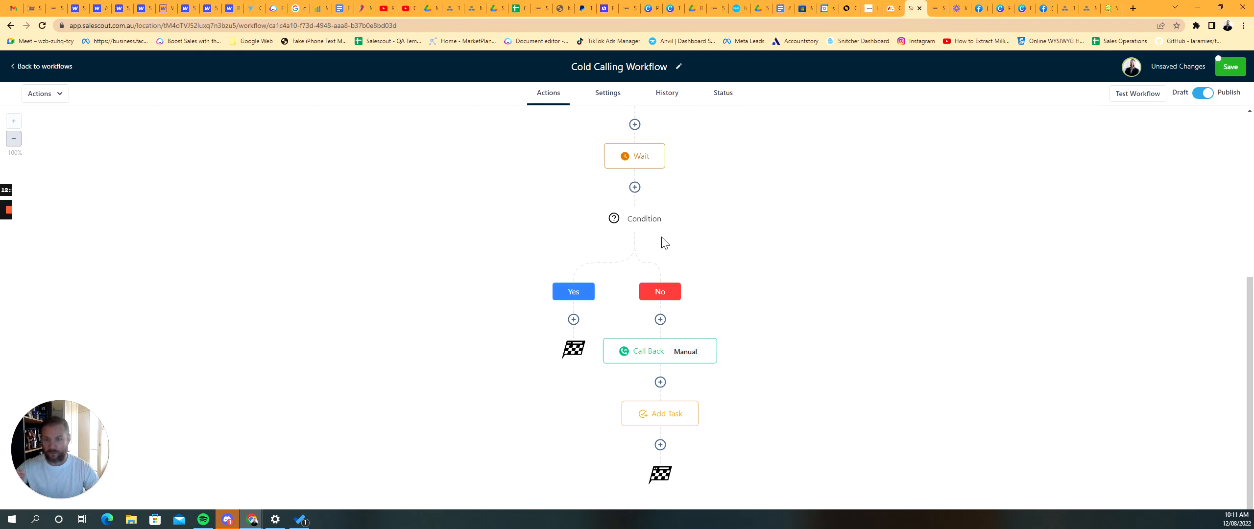
Add a Go To action to the Yes branch and link it to the Condition step.
scroll(812, 302, "up", 3)
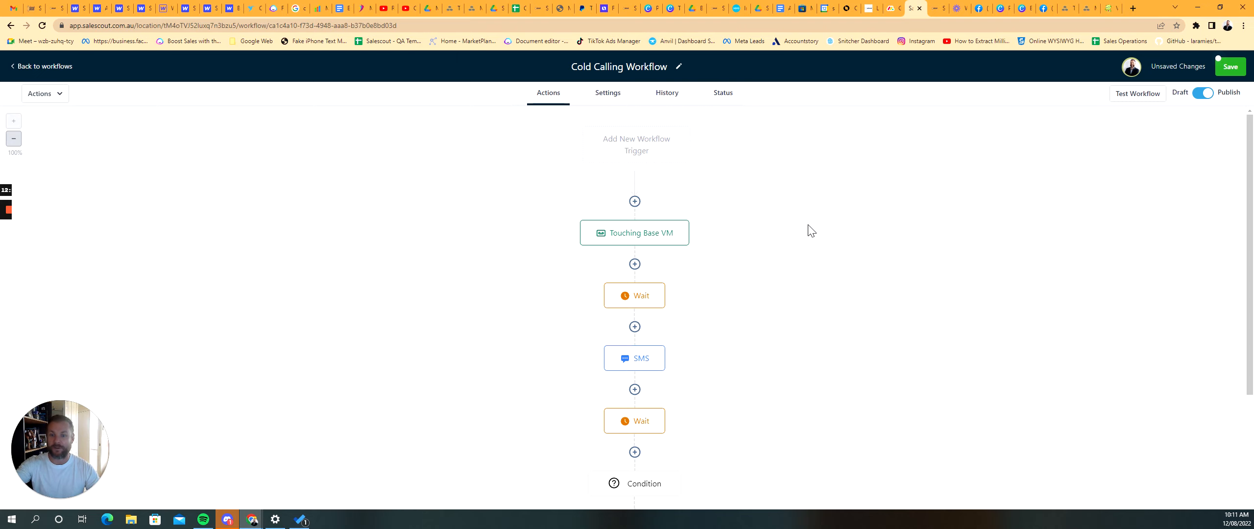
scroll(812, 231, "down", 1)
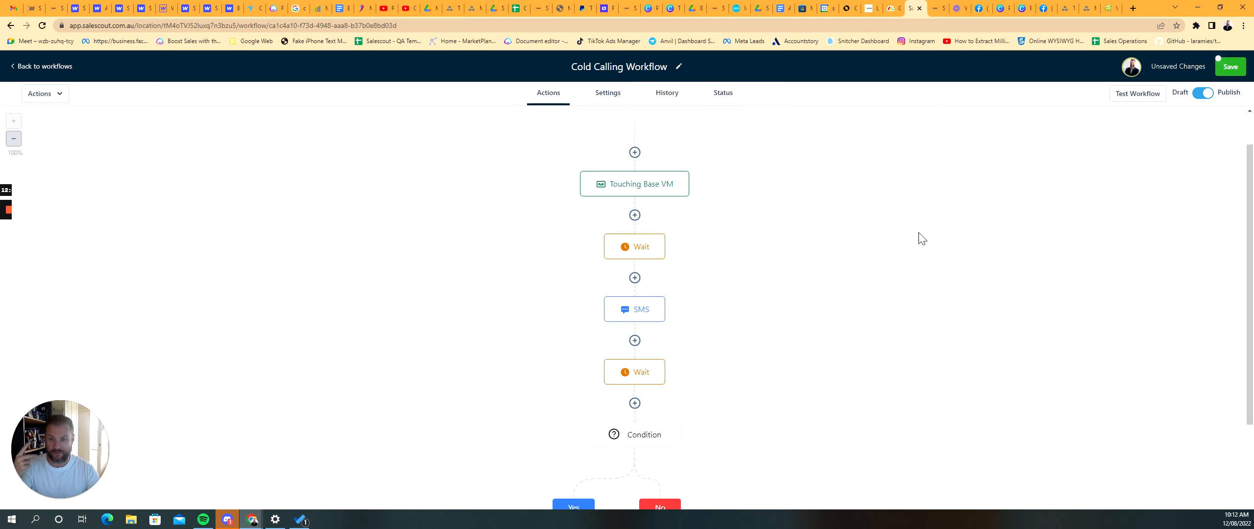
scroll(912, 243, "down", 1)
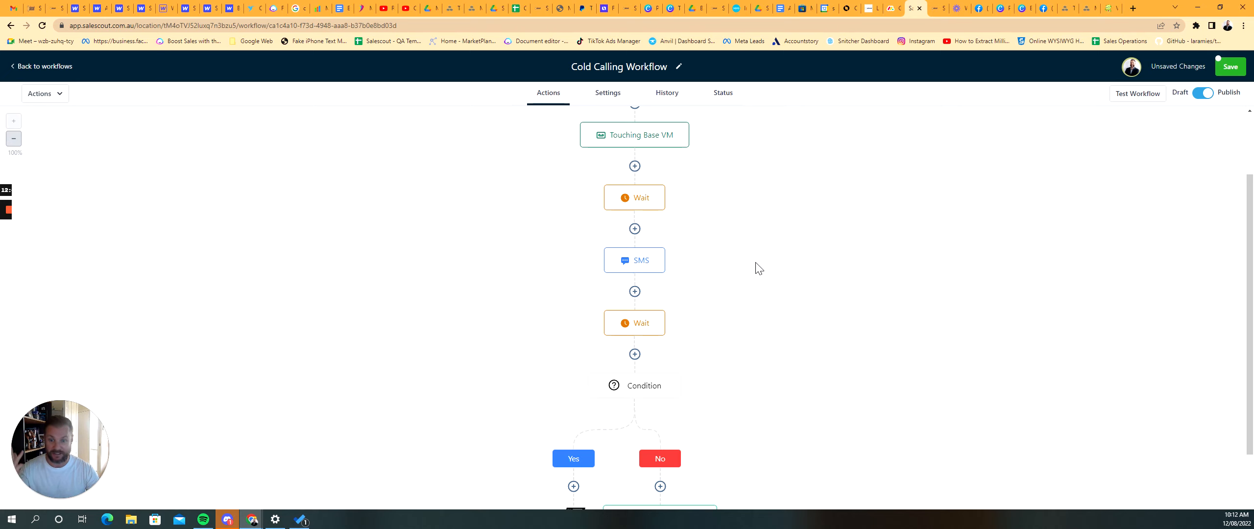
scroll(739, 270, "down", 3)
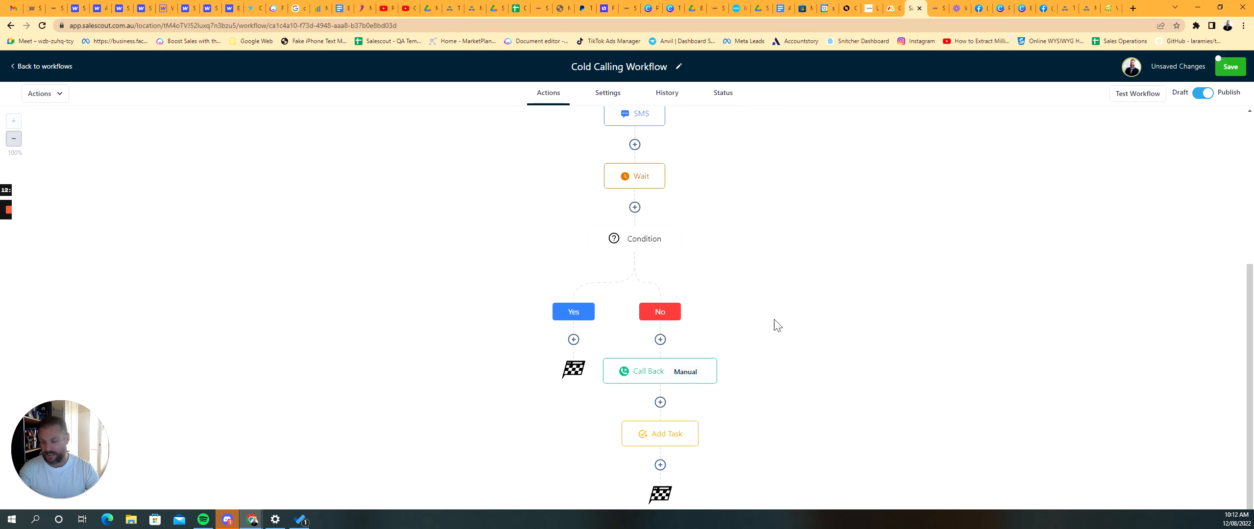
left_click(574, 339)
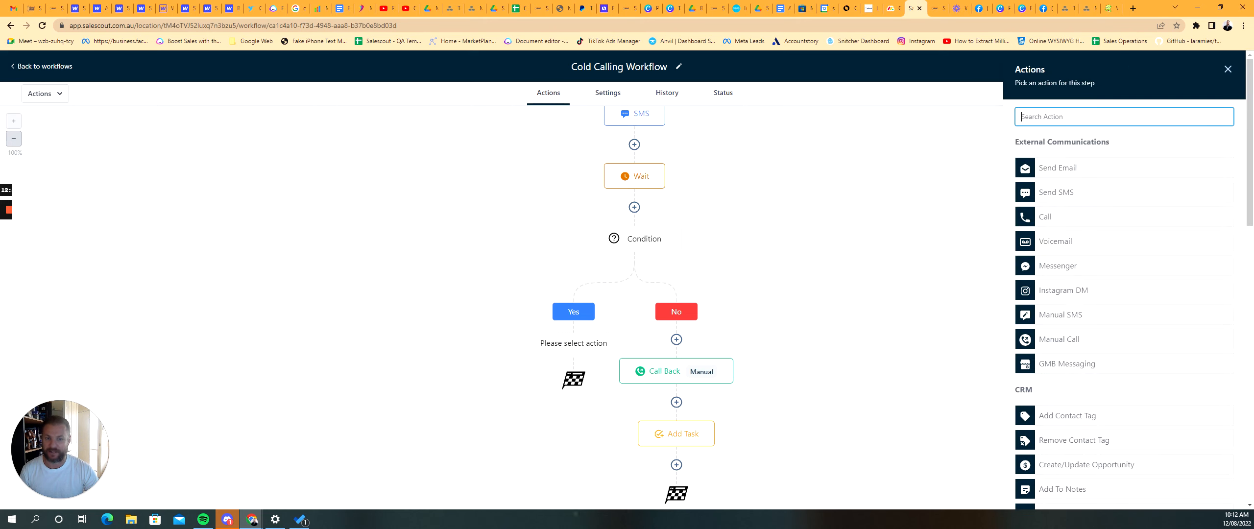
type("go")
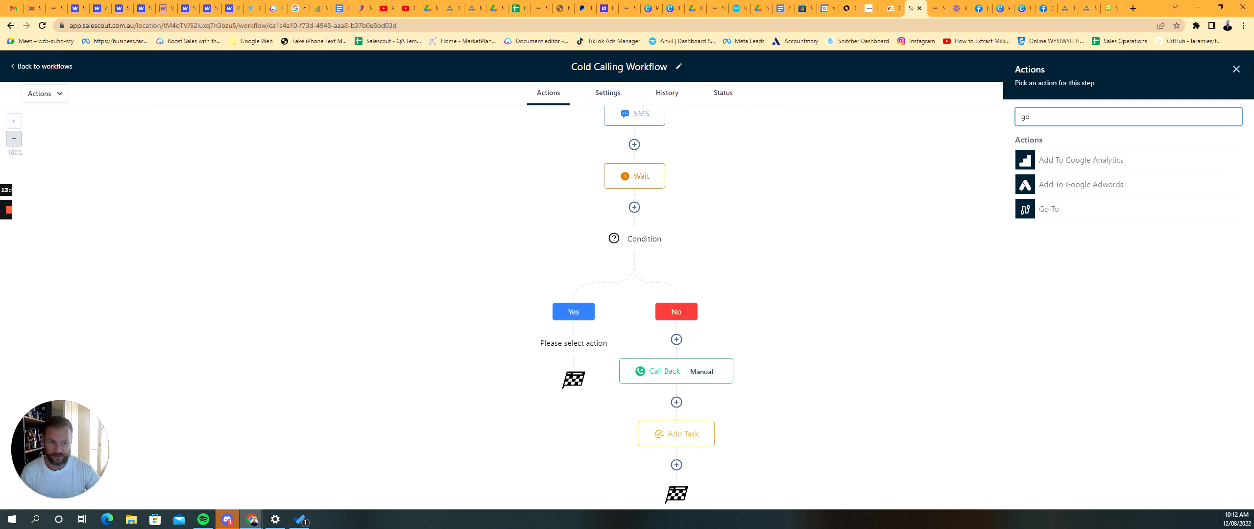
left_click(1050, 210)
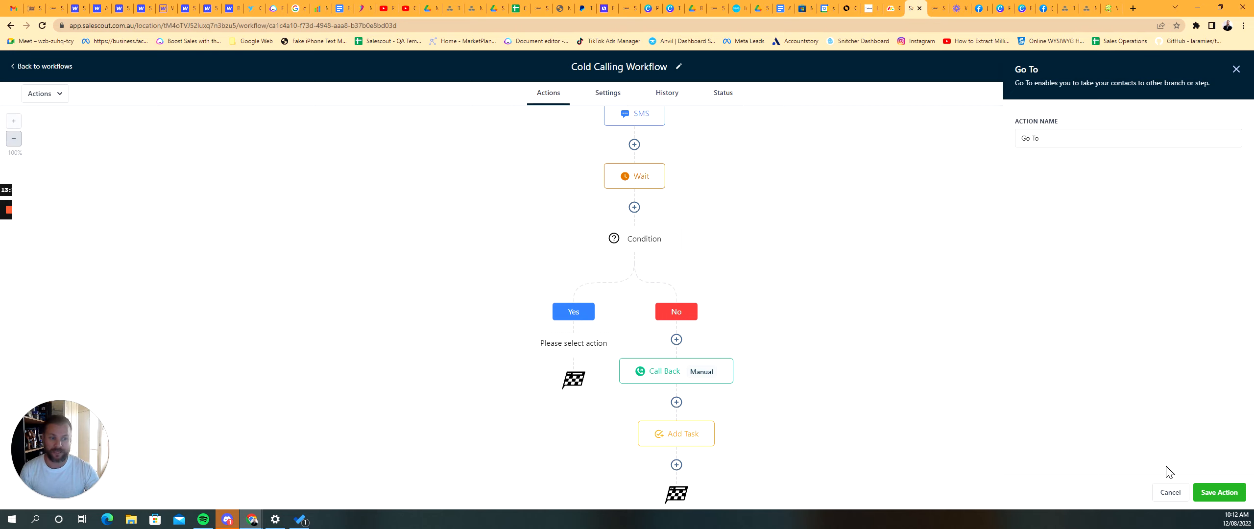
left_click(1206, 497)
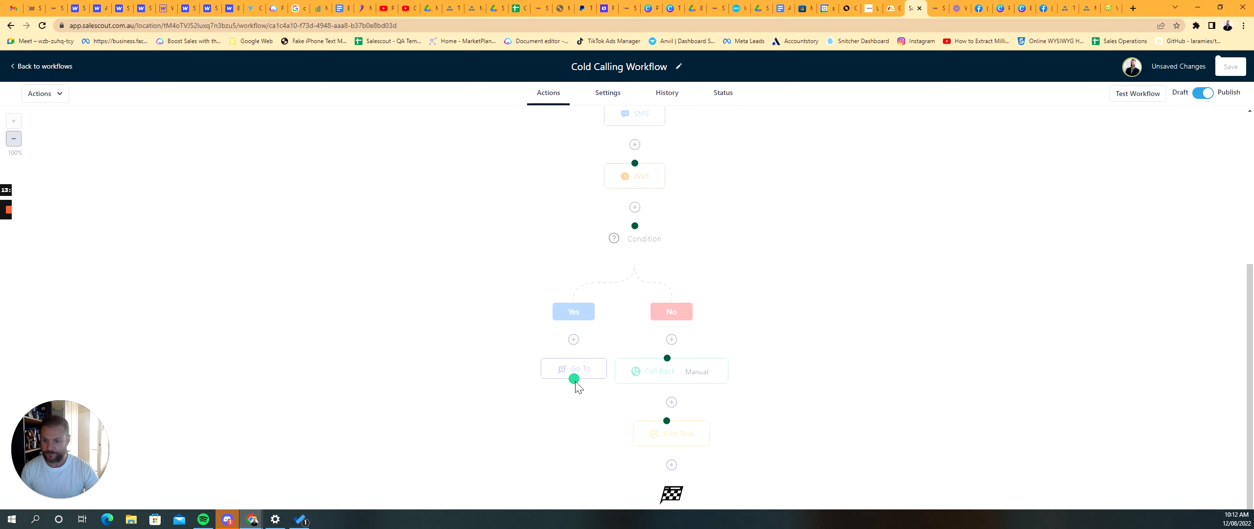
left_click_drag(573, 378, 633, 278)
Delete the Go To action from the Yes branch.
scroll(629, 384, "down", 1)
left_click(605, 362)
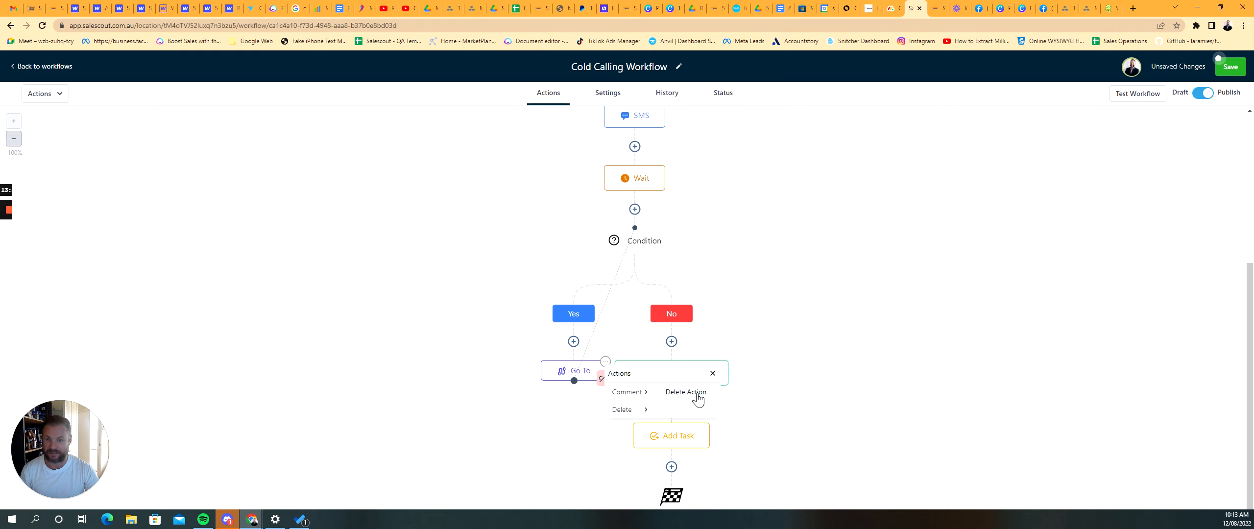
left_click(692, 393)
left_click(711, 321)
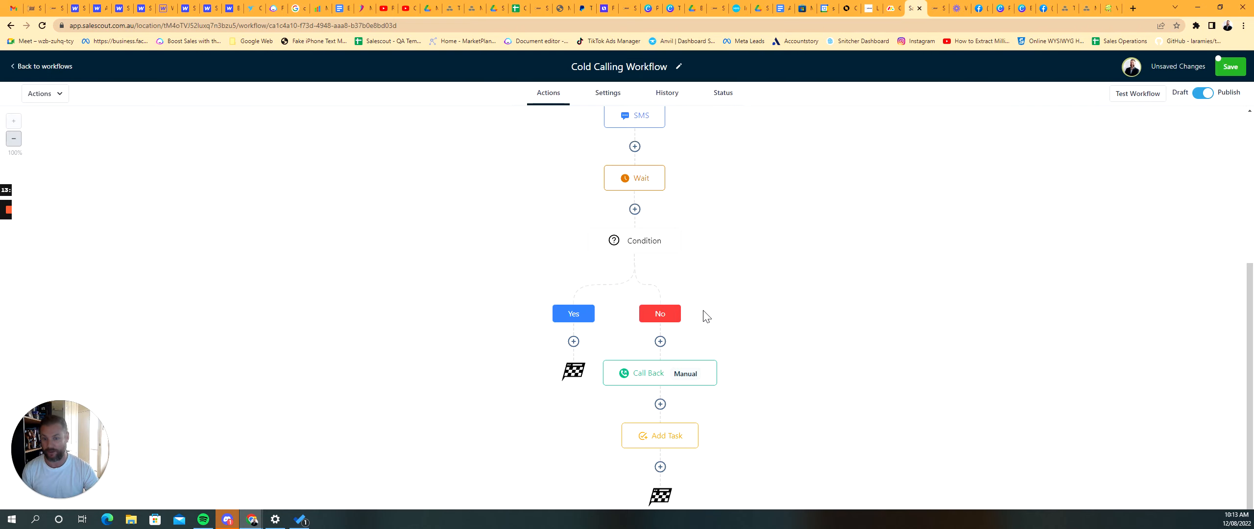
Save the workflow and run a test with a contact found by e-mail search.
scroll(717, 318, "up", 5)
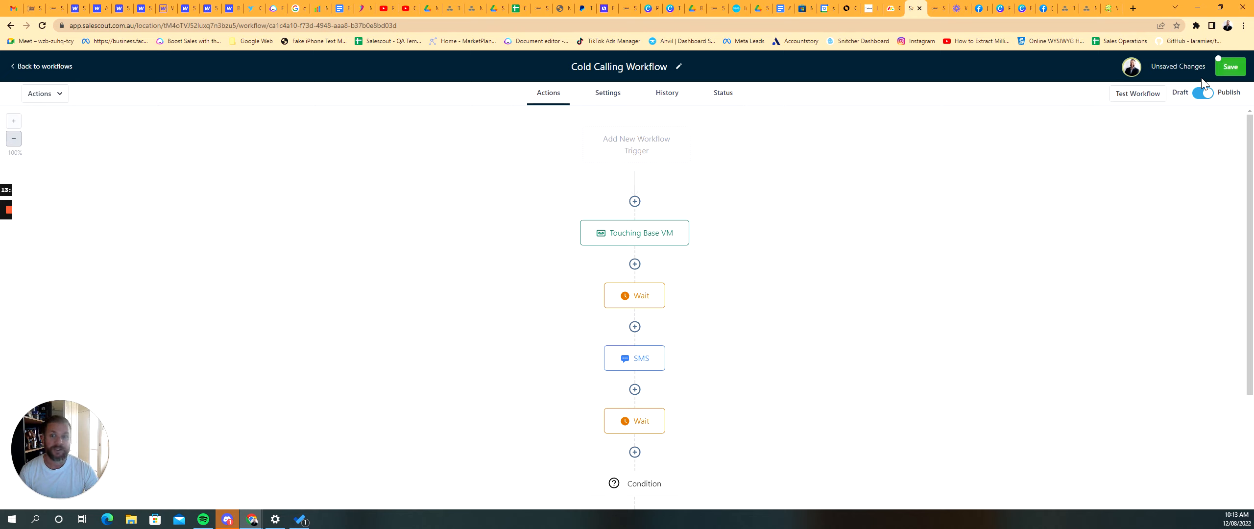
left_click(1225, 69)
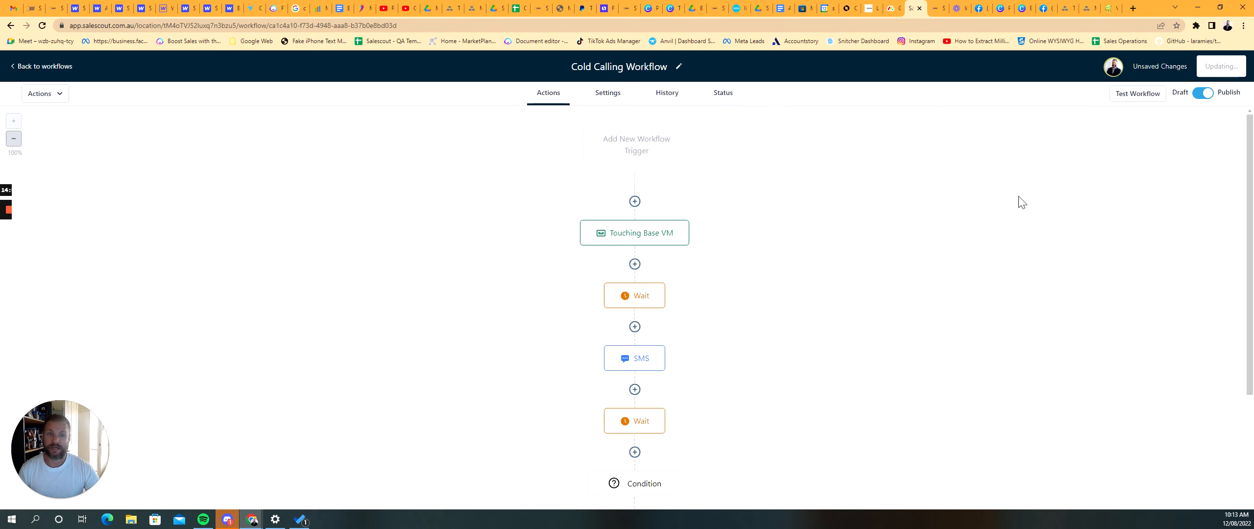
left_click(1137, 93)
left_click(1033, 142)
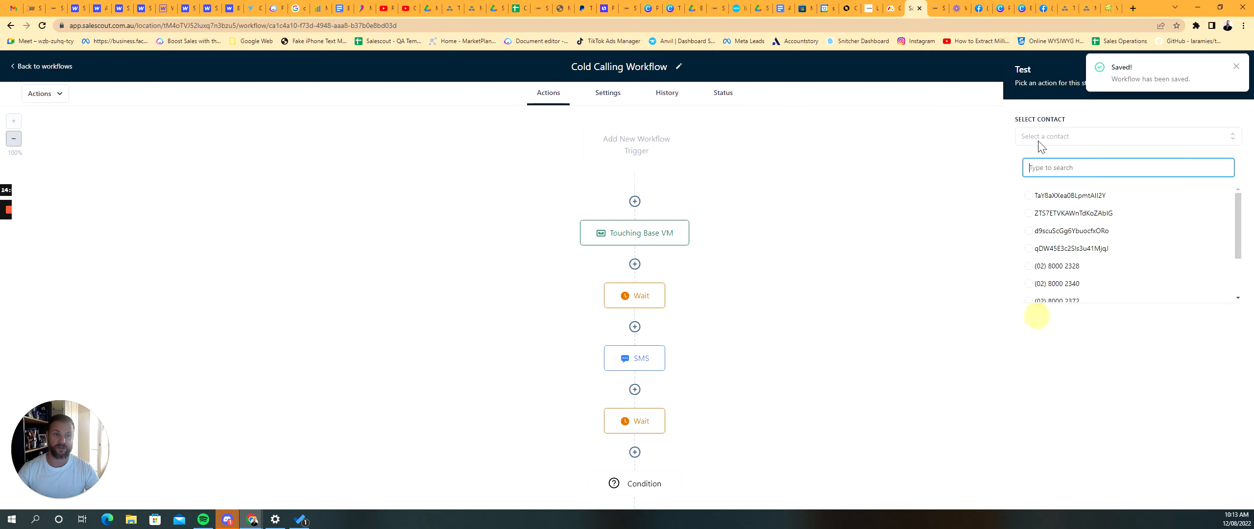
type("ryan+")
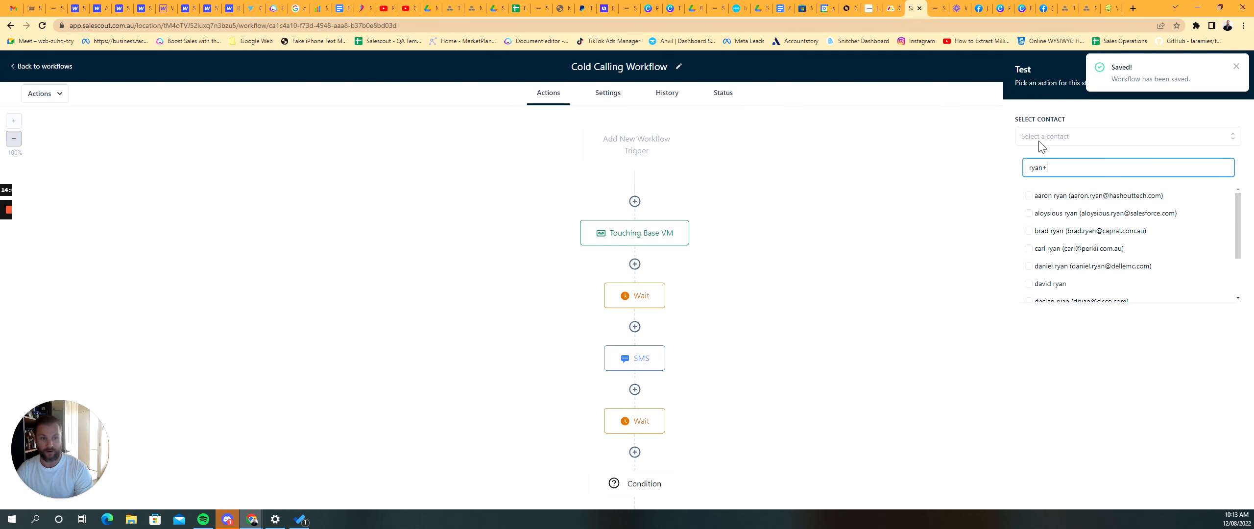
type("10")
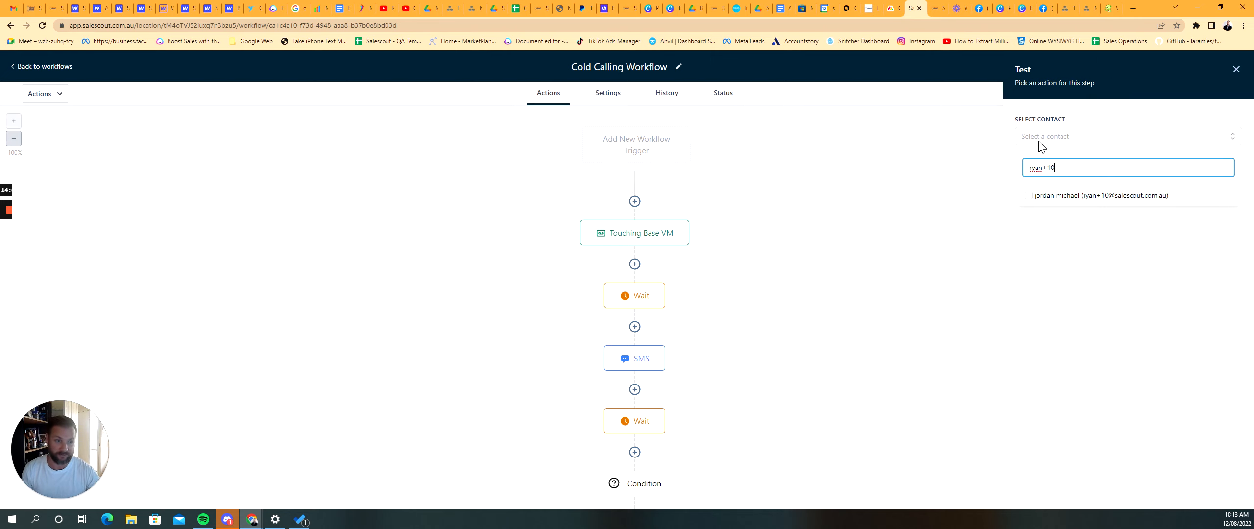
left_click(1071, 198)
left_click(1081, 232)
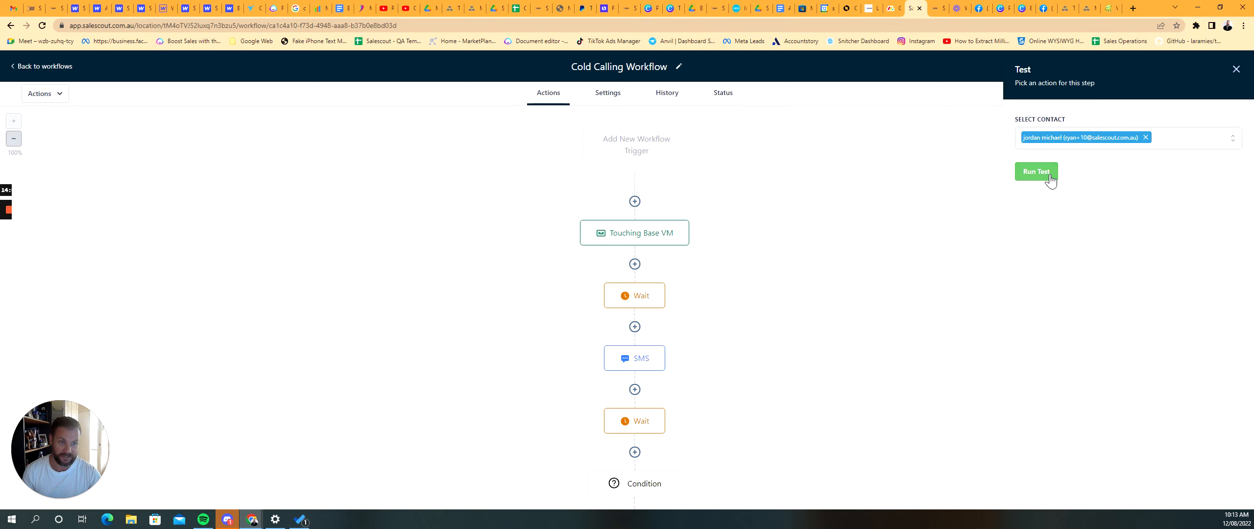
left_click(1031, 170)
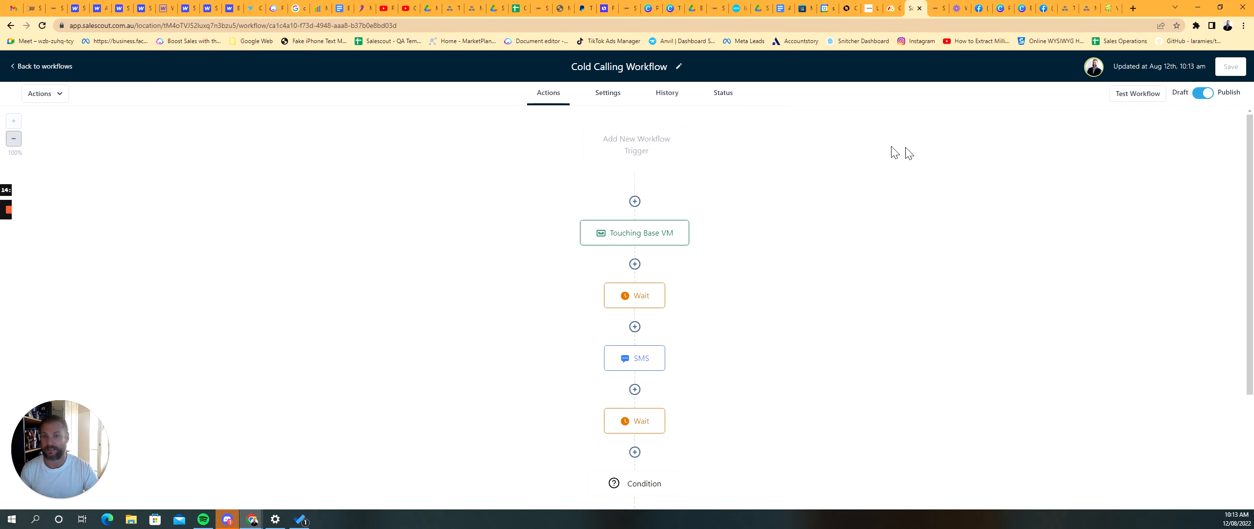
Review the workflow's history for the actions logged for the test contact.
scroll(689, 266, "down", 4)
scroll(372, 343, "up", 4)
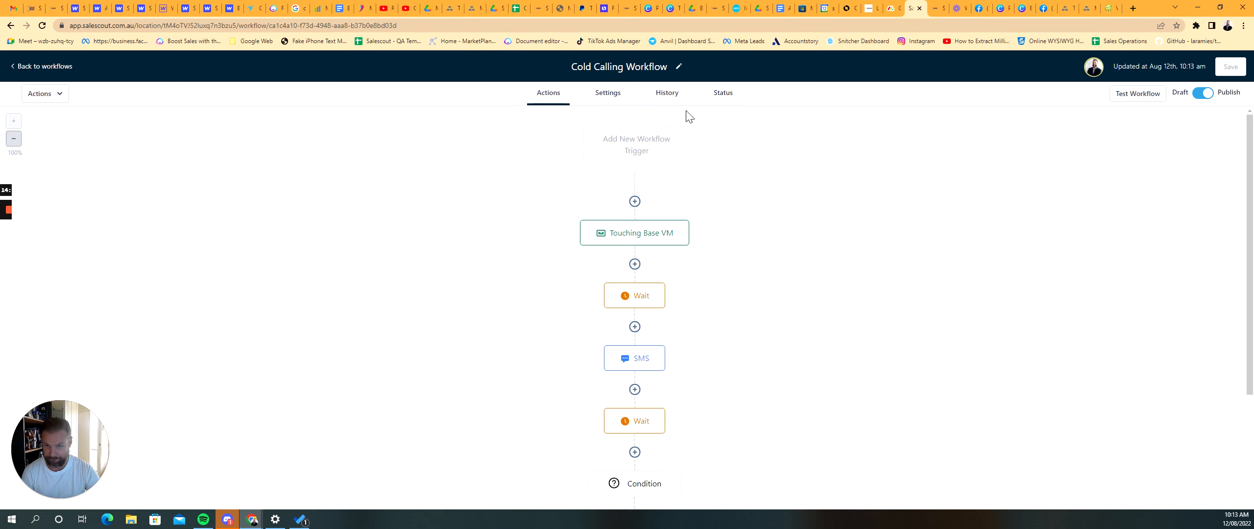
left_click(667, 92)
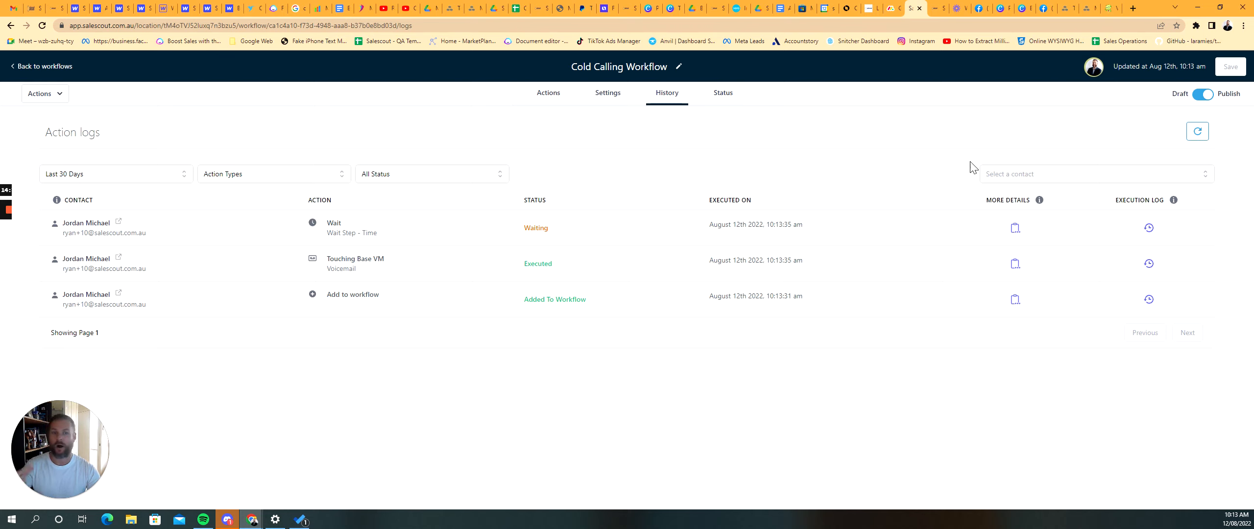
Run the workflow test with a second contact found by e-mail and open the action logs.
left_click(560, 101)
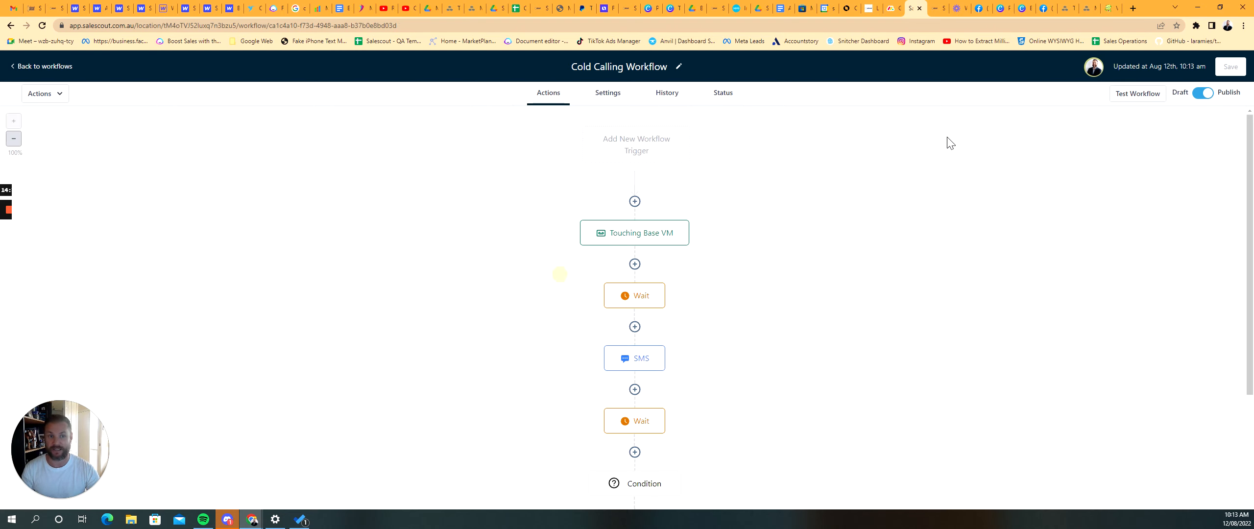
left_click(1136, 98)
left_click(1066, 140)
type("ryan+2")
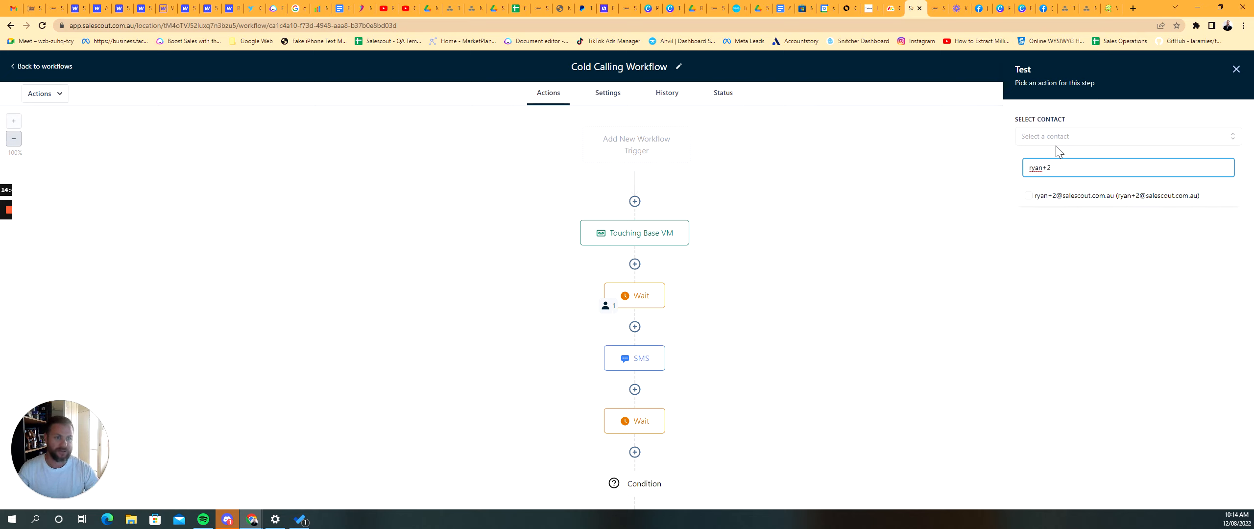
left_click(1092, 198)
left_click(1092, 252)
left_click(1036, 172)
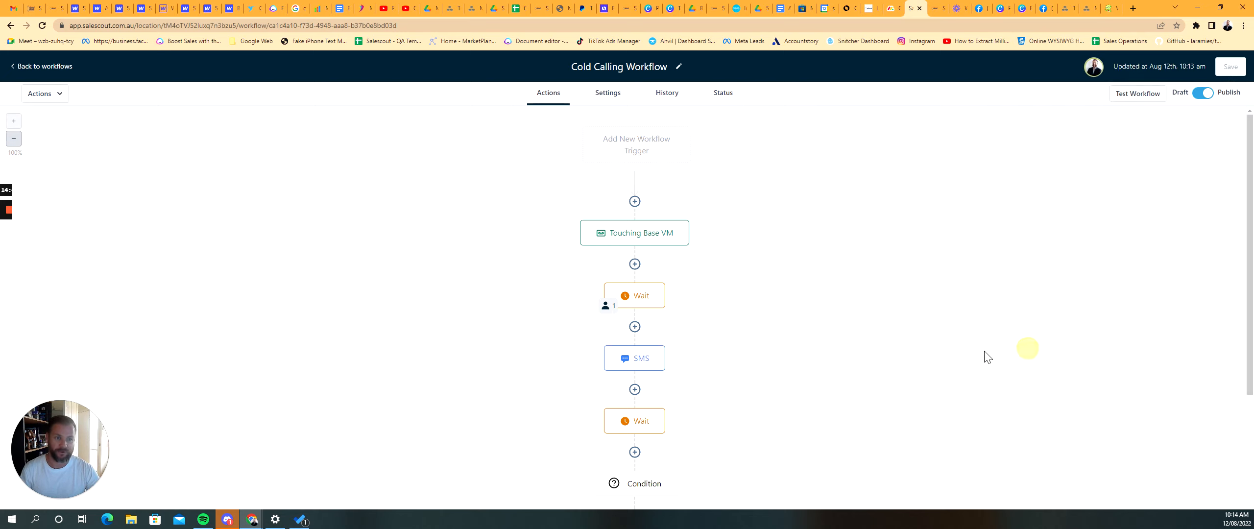
left_click(664, 108)
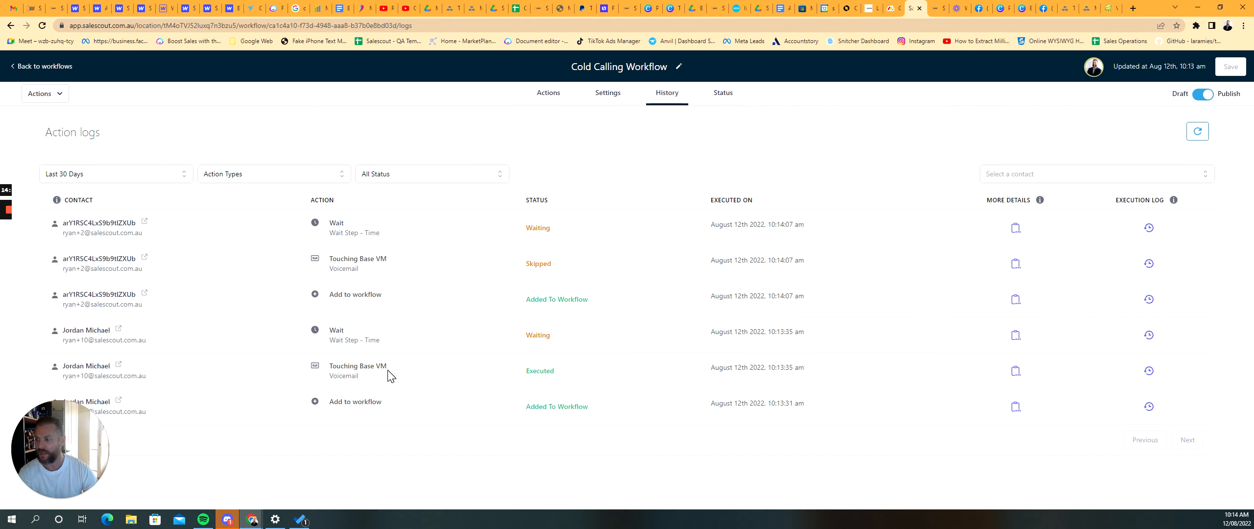
Examine the event details of the skipped voicemail action for the reason it was skipped, and close them.
left_click_drag(80, 440, 285, 336)
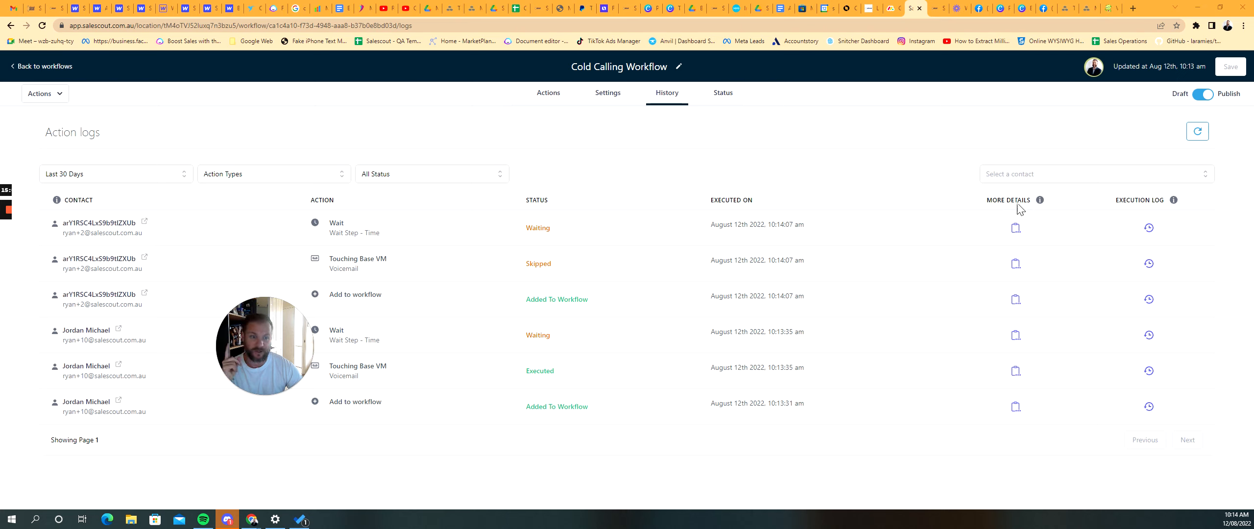
left_click(1016, 265)
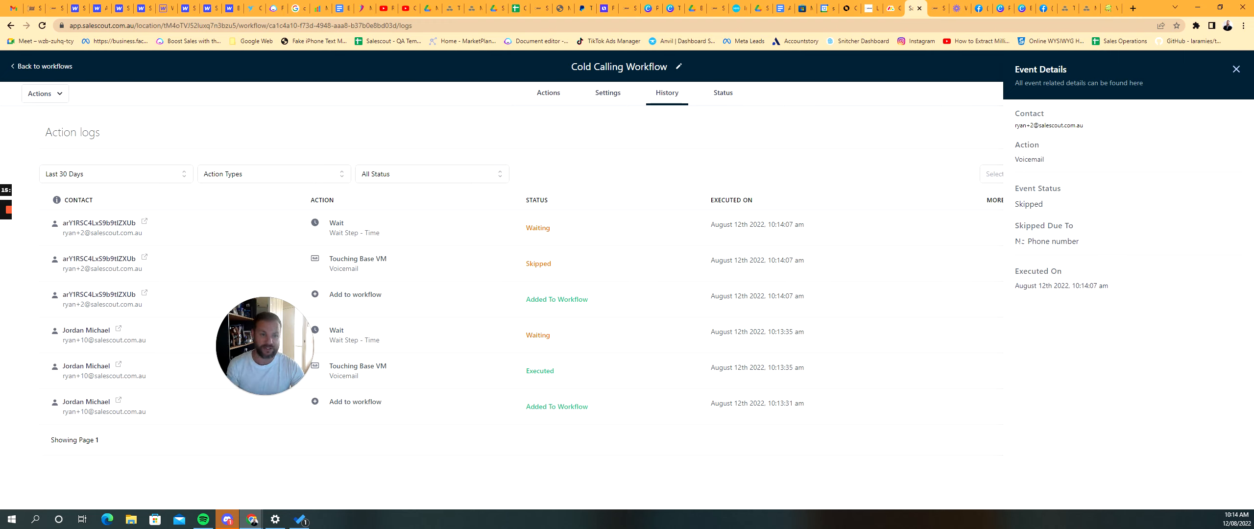
double_click(1016, 204)
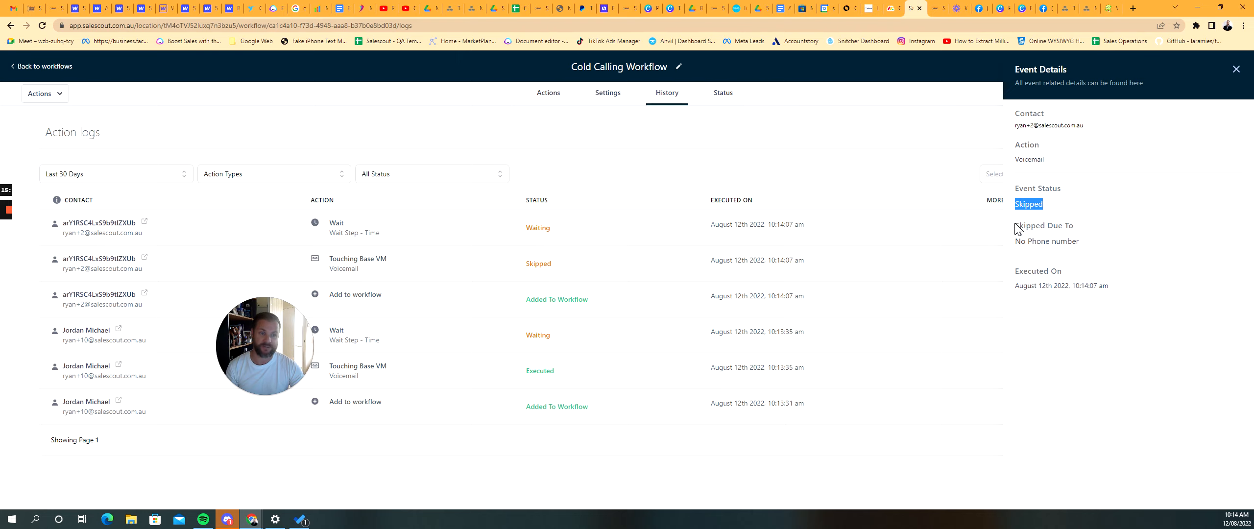
left_click_drag(1015, 241, 1098, 257)
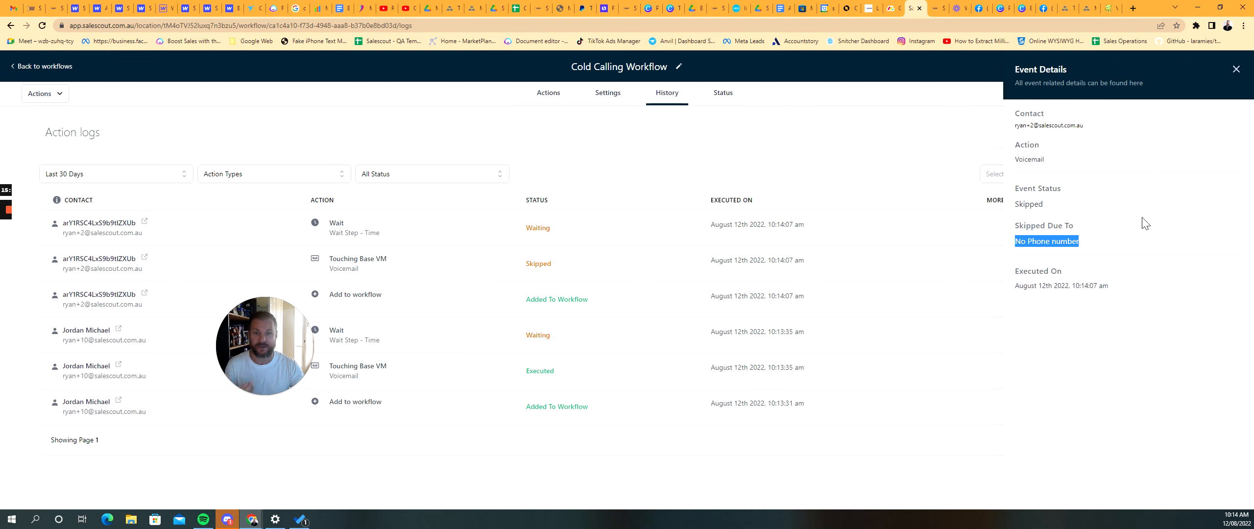
left_click(1235, 70)
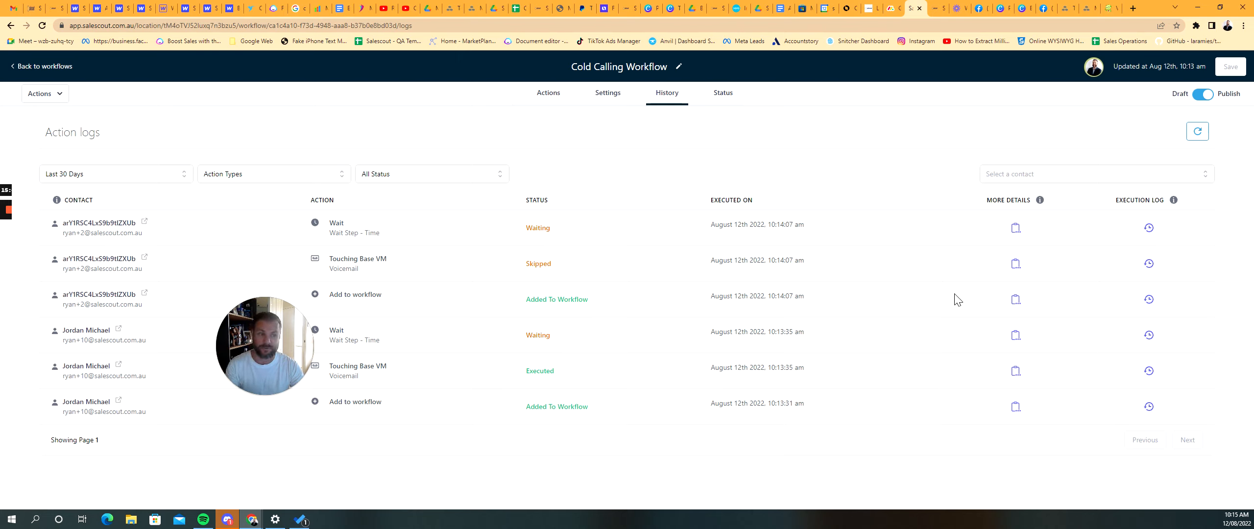
left_click_drag(222, 353, 116, 409)
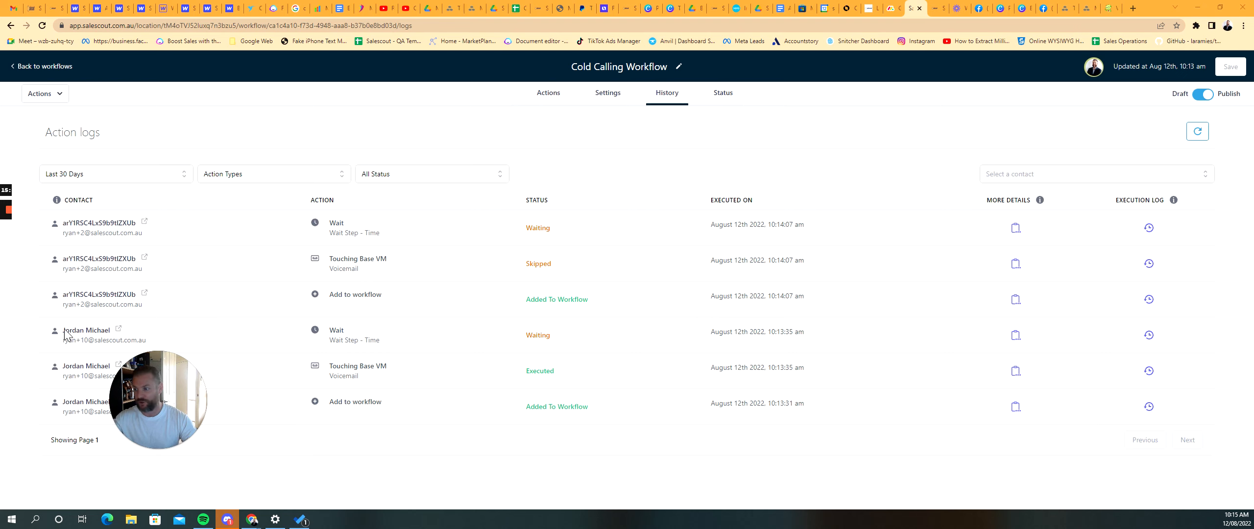
Filter the current workflow status by the first test contact, found by e-mail, and open that contact's execution log.
left_click(723, 94)
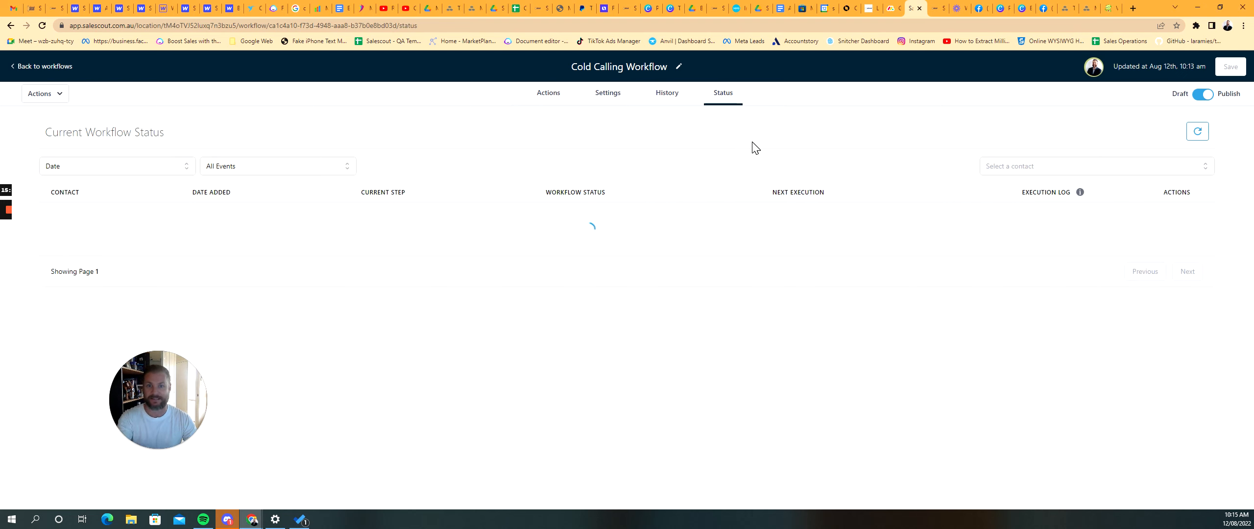
left_click(1083, 168)
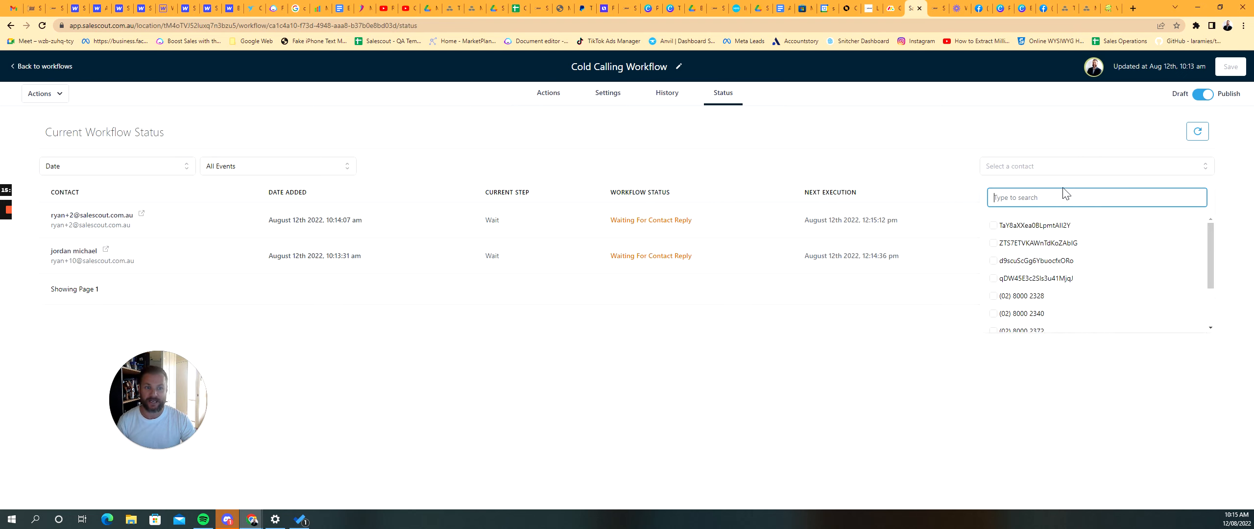
type("ryan+")
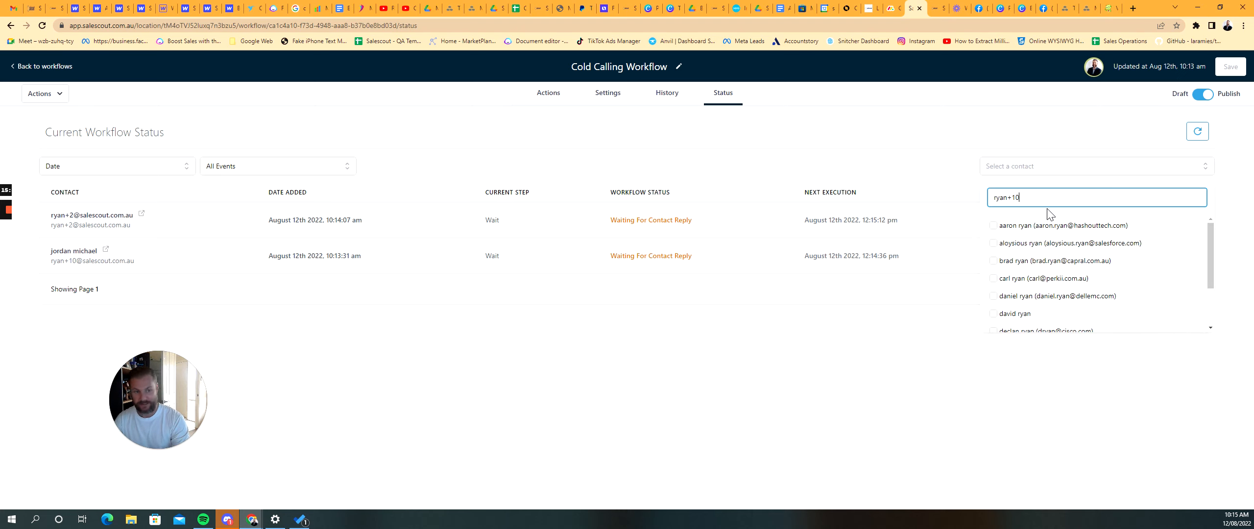
type("10")
left_click(1031, 226)
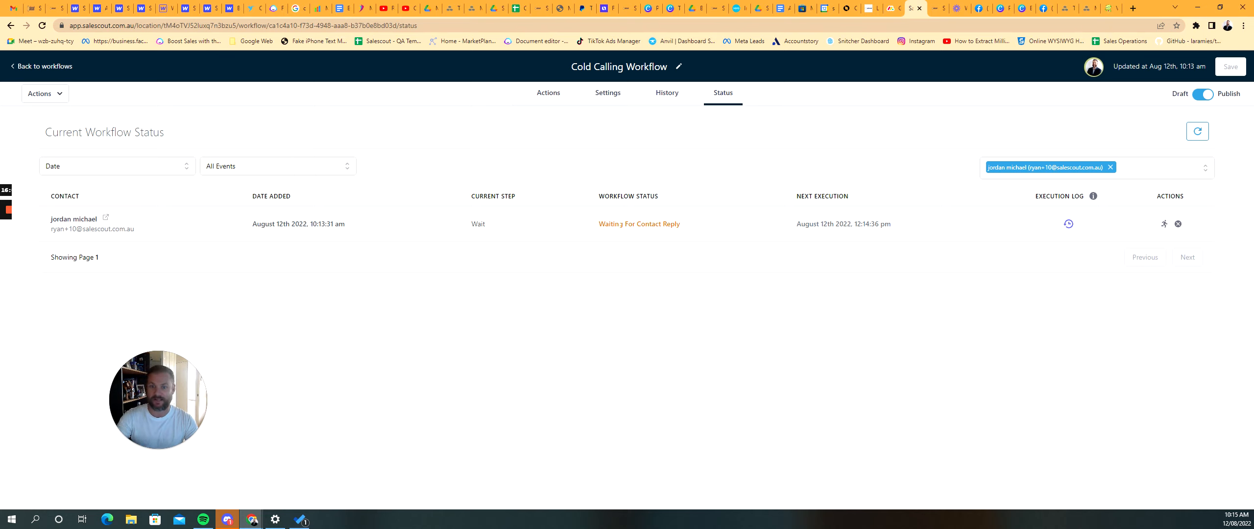
left_click_drag(611, 398, 670, 401)
left_click(1068, 223)
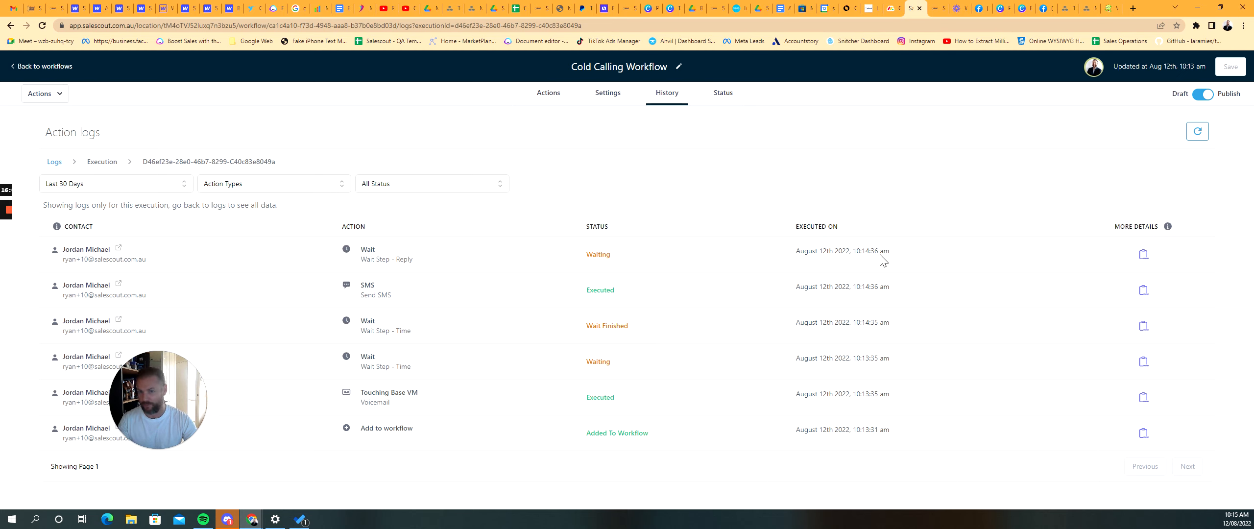
Examine both test contacts' current workflow status and compare it with the actions logged in the workflow's history.
left_click(723, 95)
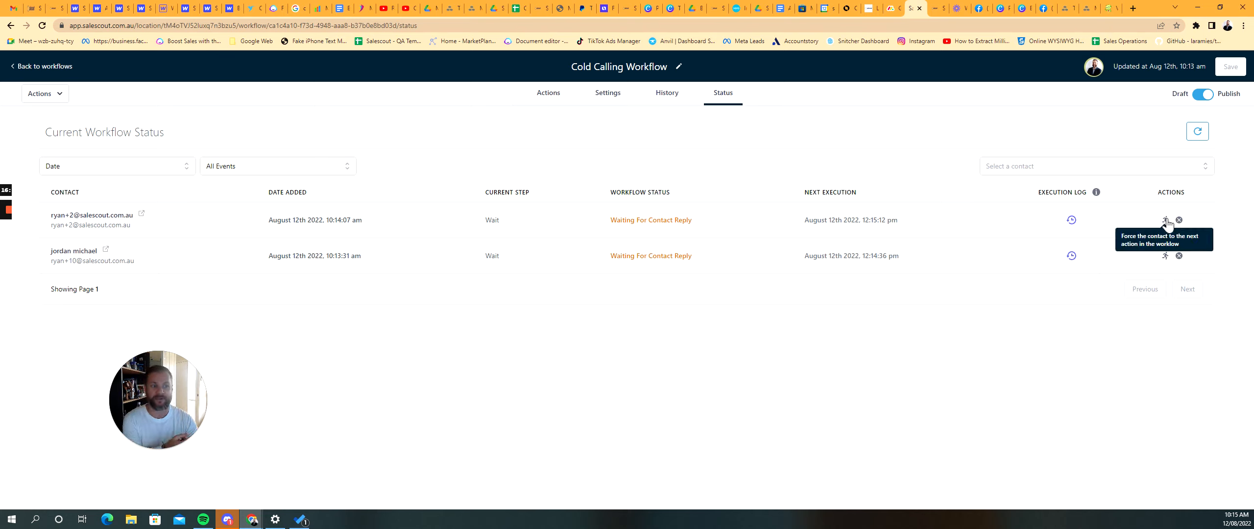
left_click_drag(620, 220, 730, 223)
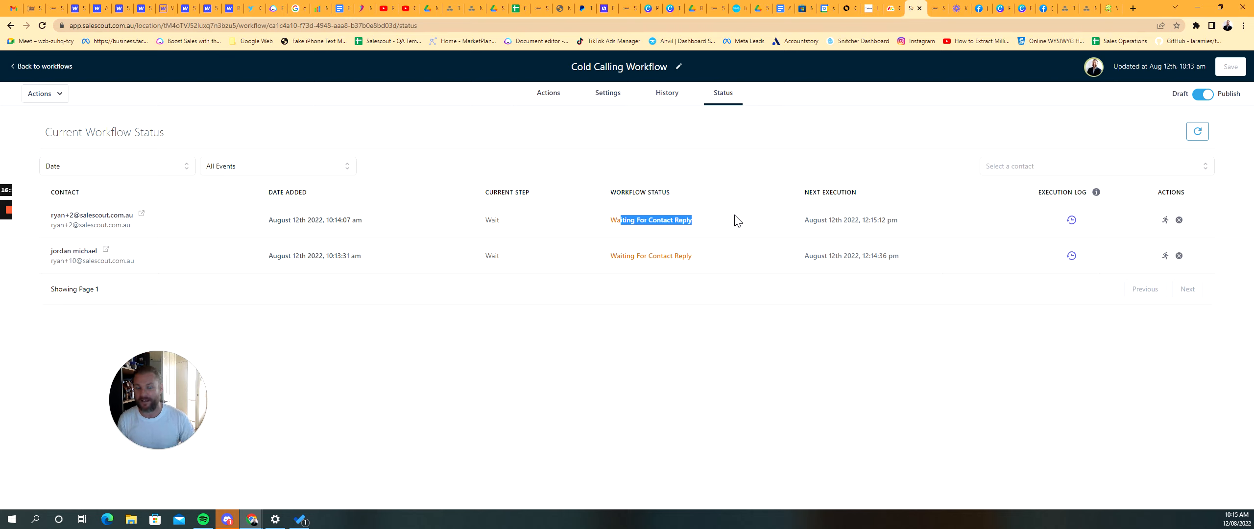
left_click(698, 232)
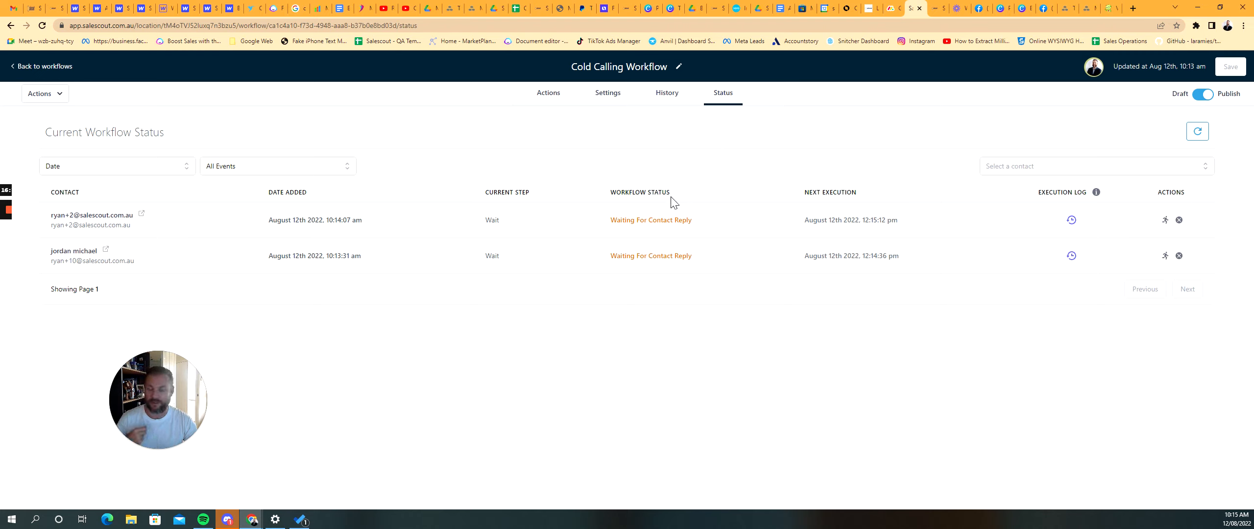
left_click(669, 100)
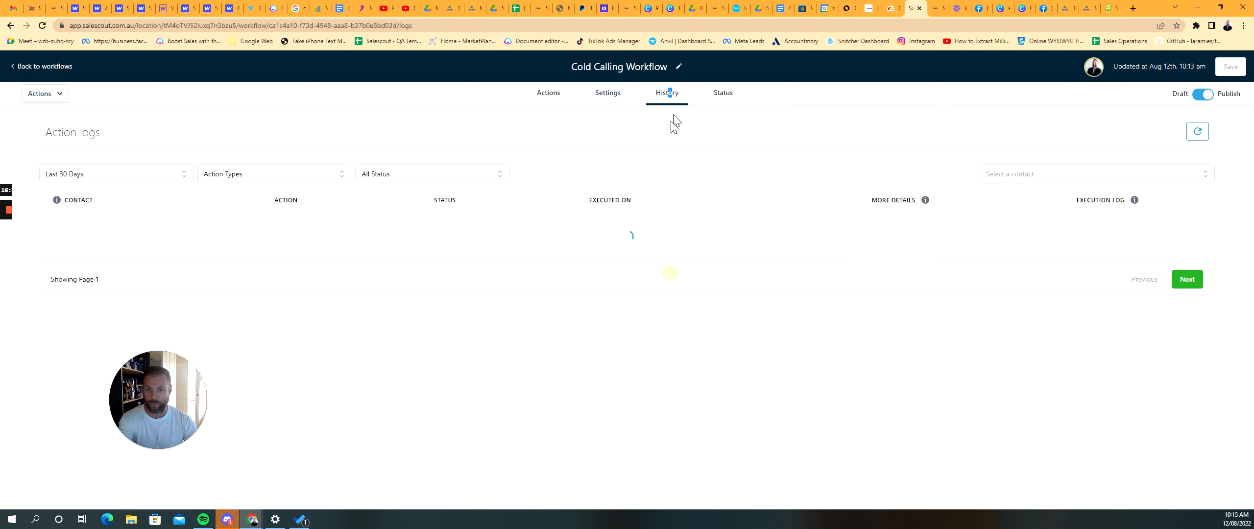
scroll(691, 272, "down", 3)
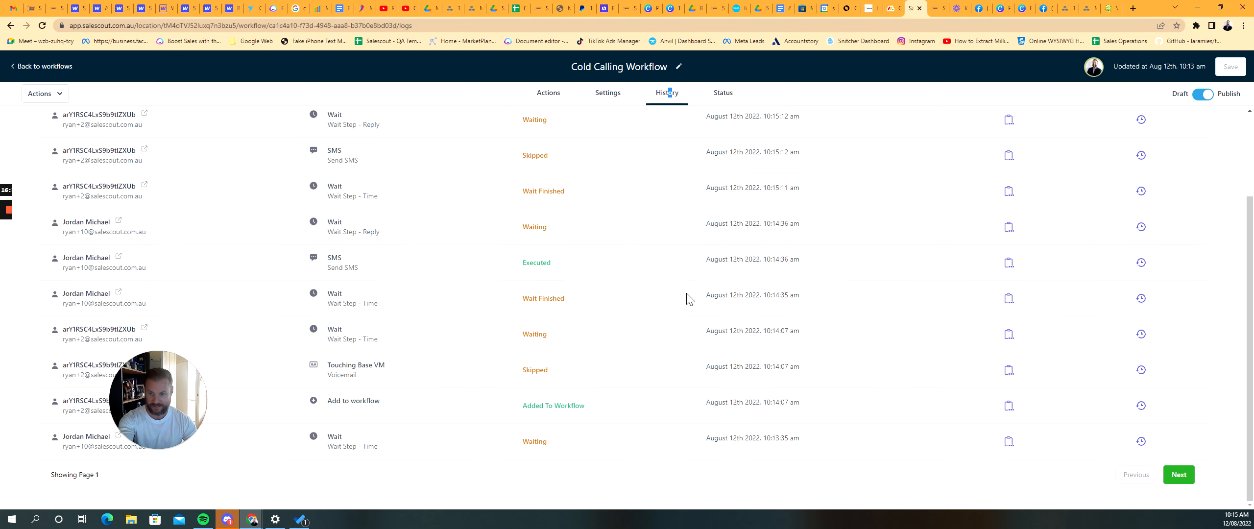
scroll(688, 302, "up", 4)
left_click(725, 94)
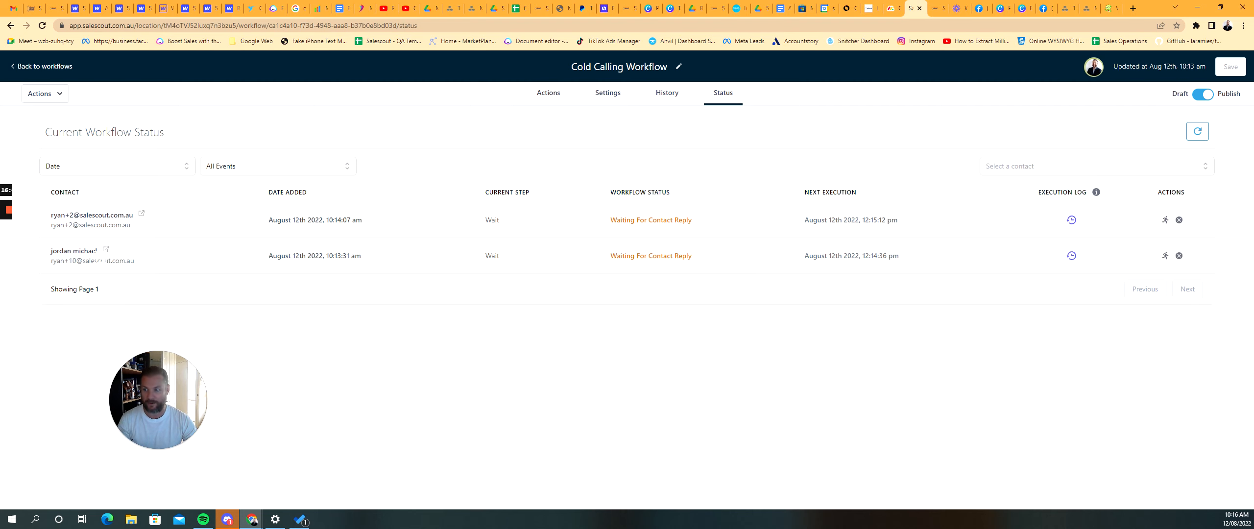
Review the action logs of all contacts and look at the date range options for filtering them.
left_click(667, 96)
scroll(553, 228, "down", 1)
scroll(553, 230, "down", 2)
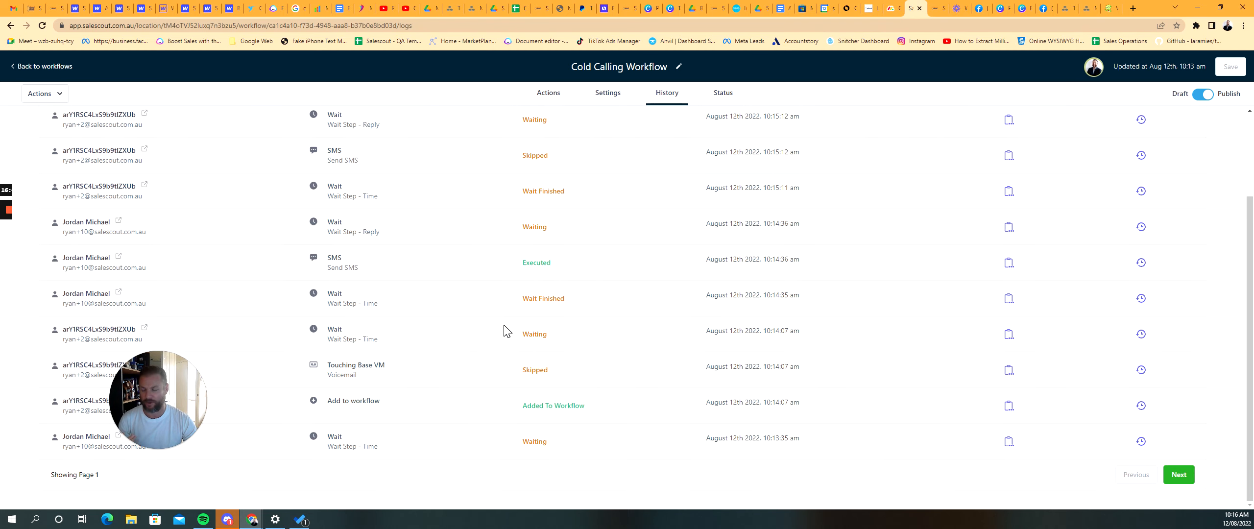
scroll(504, 336, "up", 3)
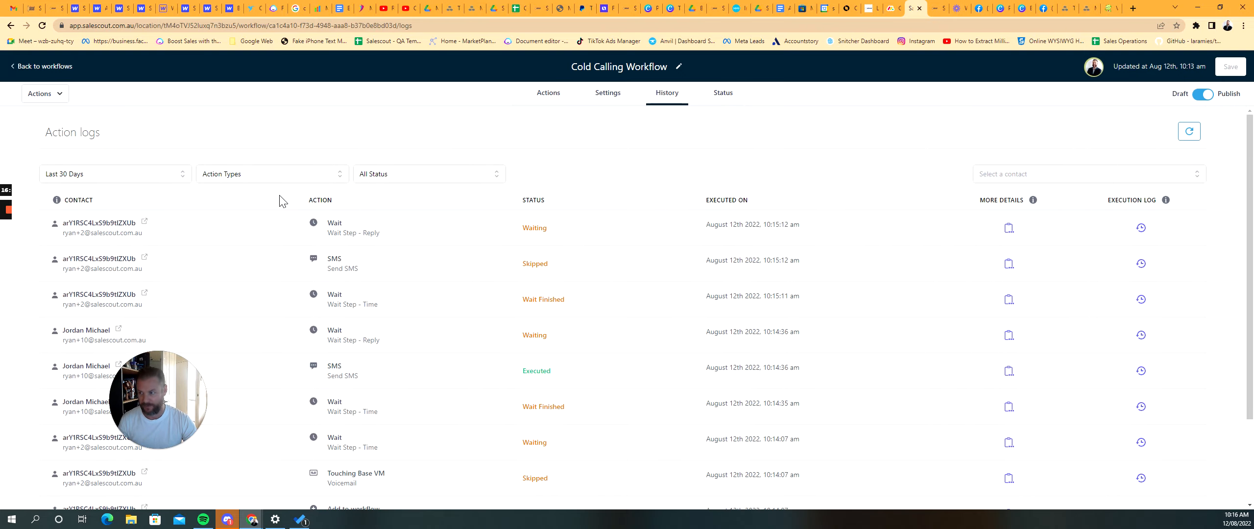
left_click(180, 177)
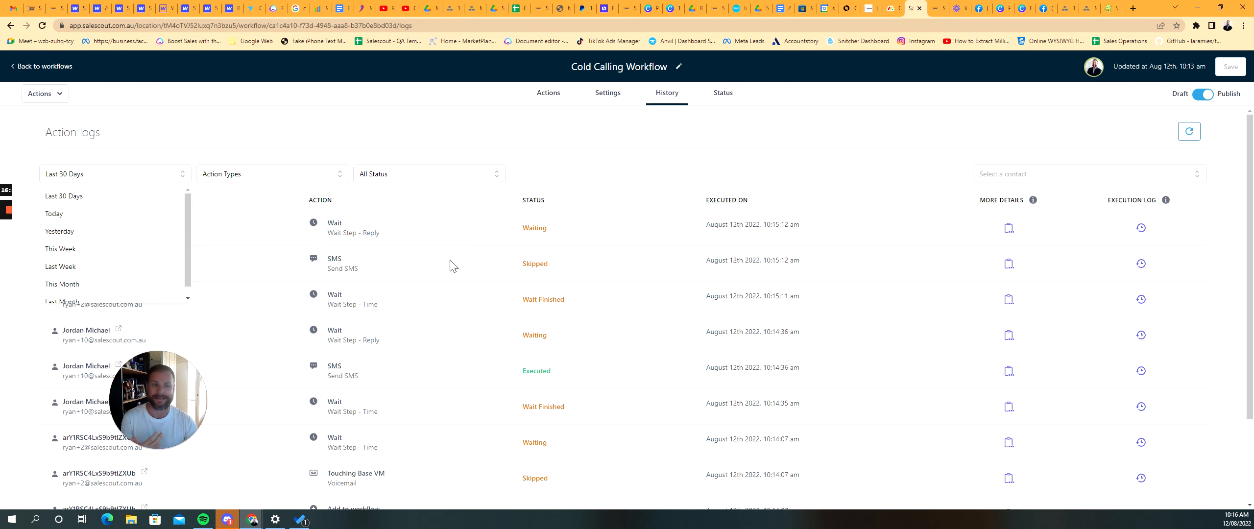
left_click(664, 176)
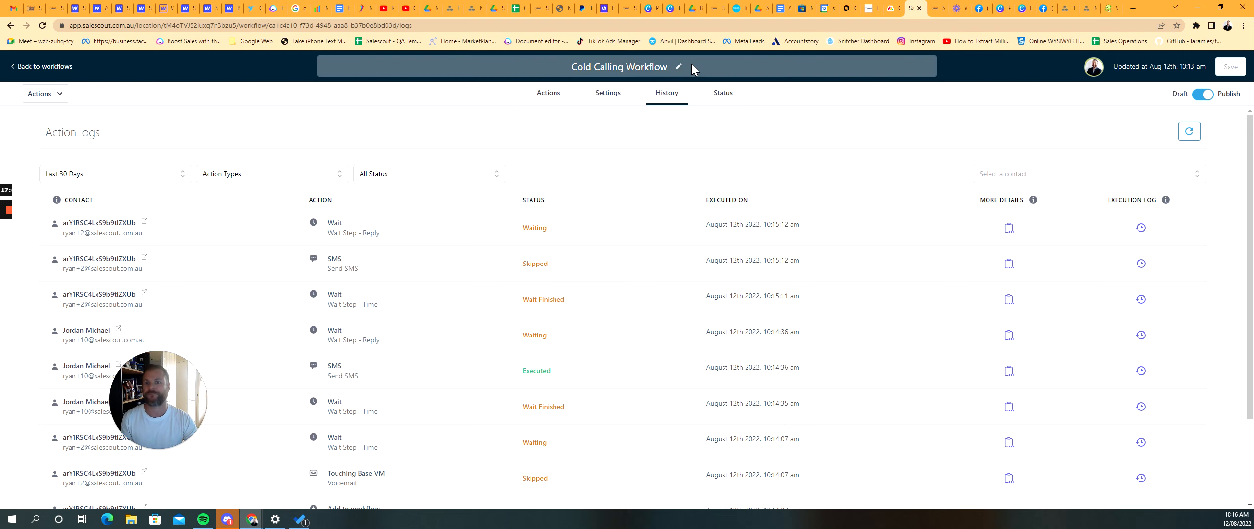
Try adding a Create/Update Opportunity action before Call Back in the No branch, using the Linkedin pipeline.
left_click(554, 102)
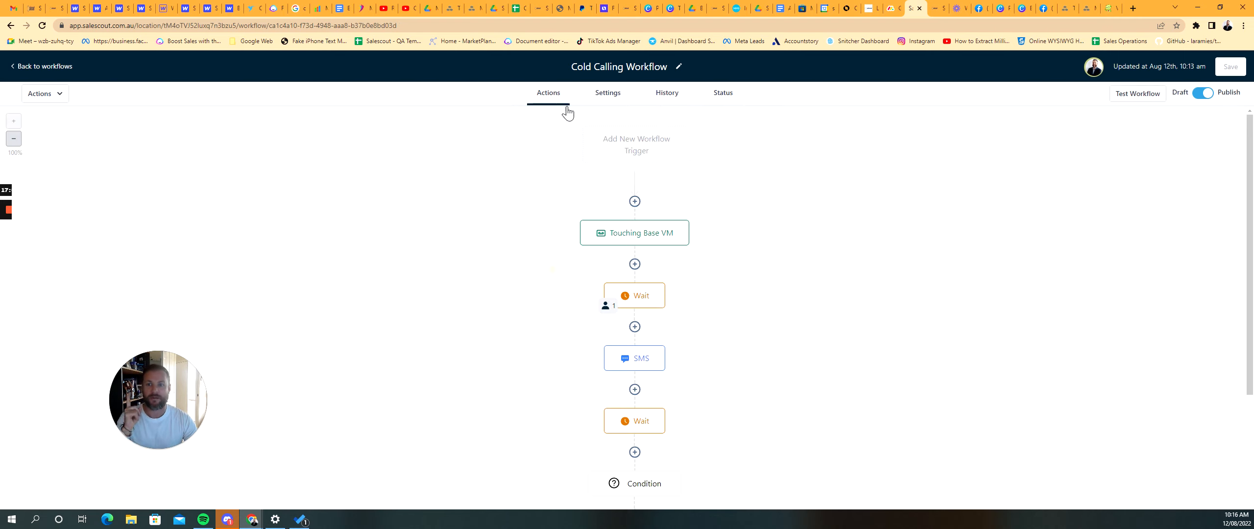
scroll(739, 212, "down", 5)
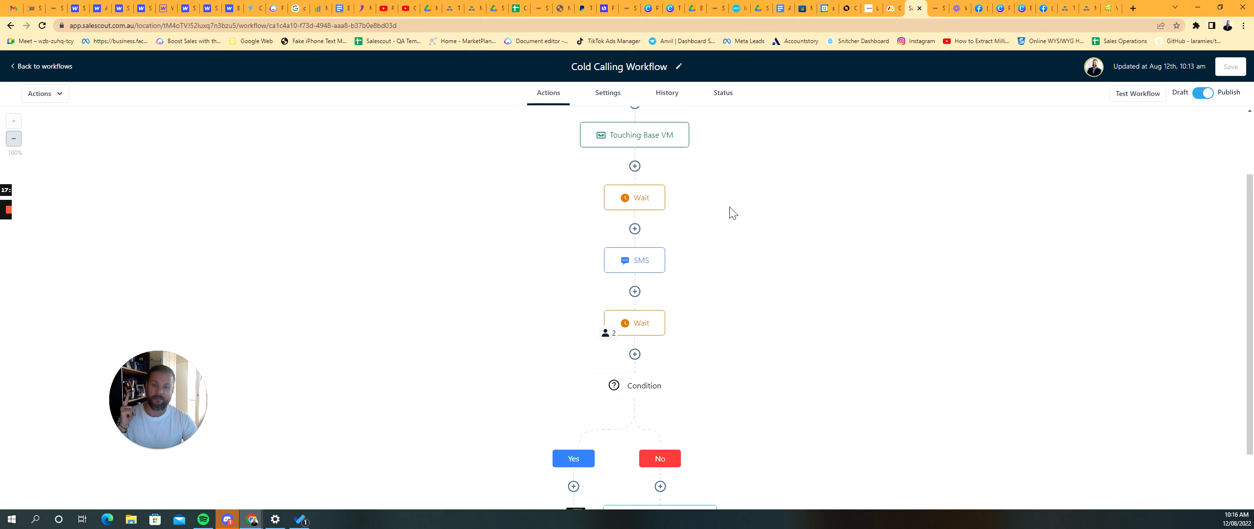
left_click(661, 343)
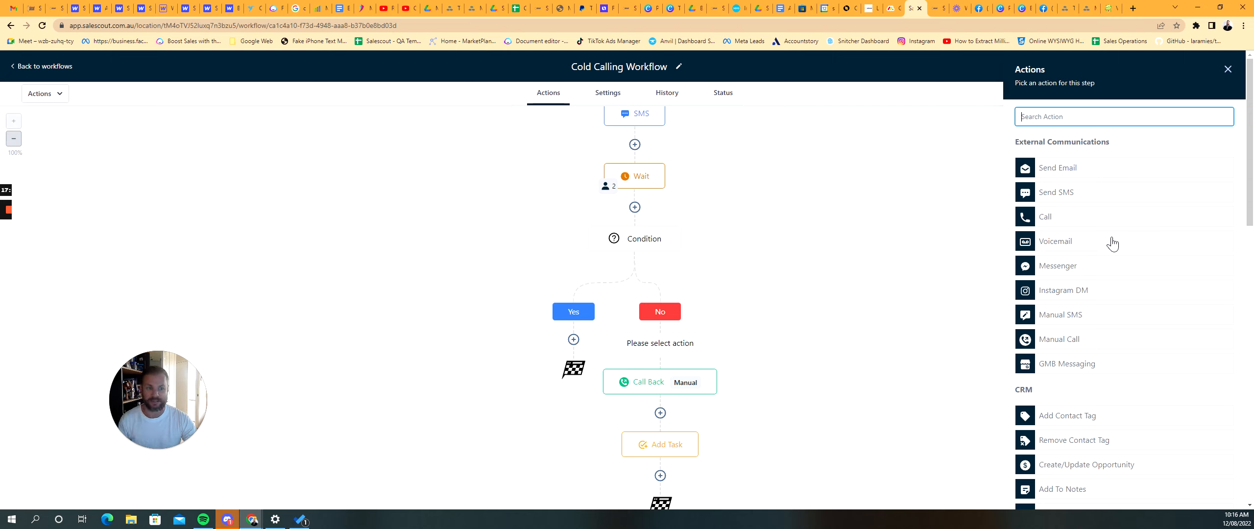
scroll(1112, 243, "down", 4)
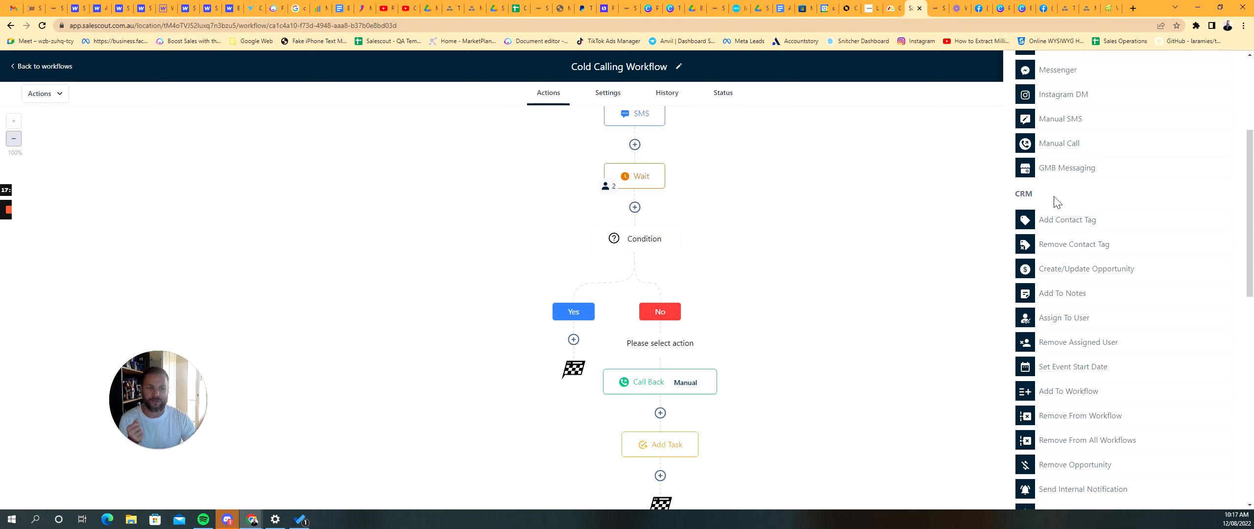
double_click(1016, 193)
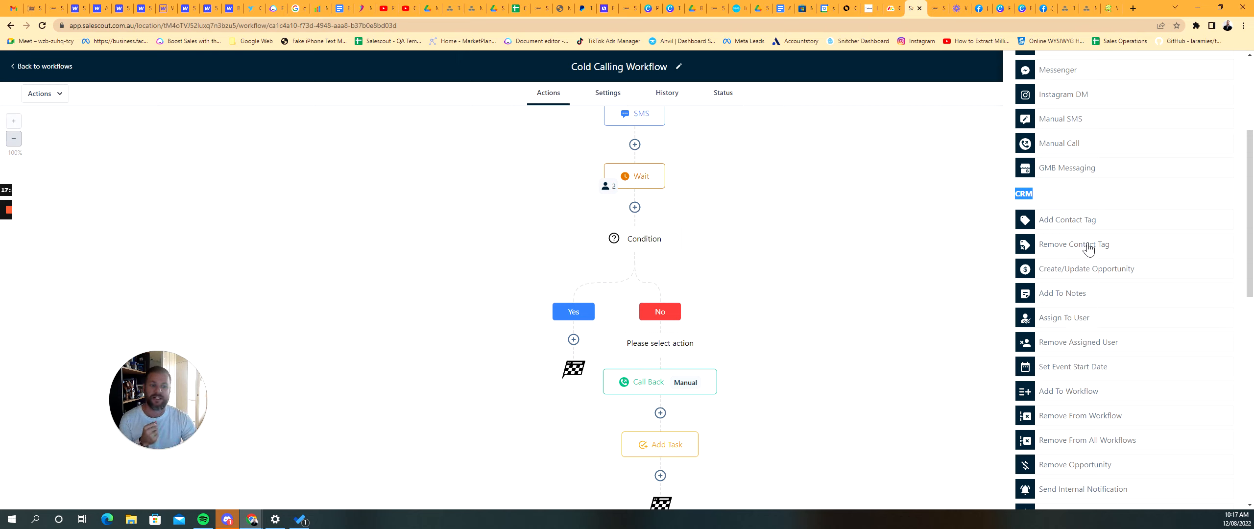
scroll(779, 442, "down", 1)
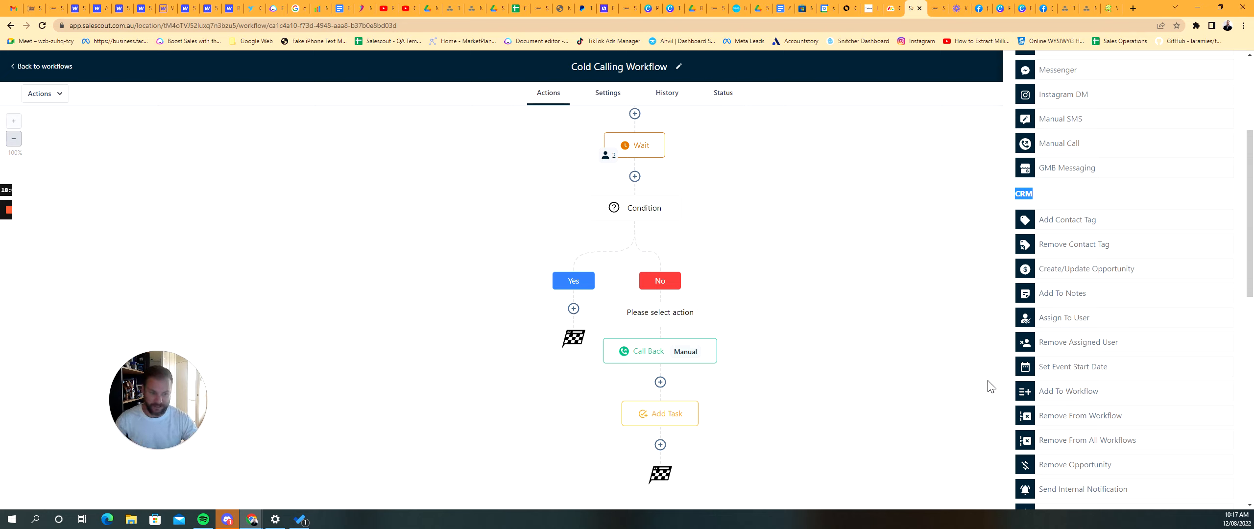
left_click(1116, 270)
left_click(1102, 178)
left_click(1073, 238)
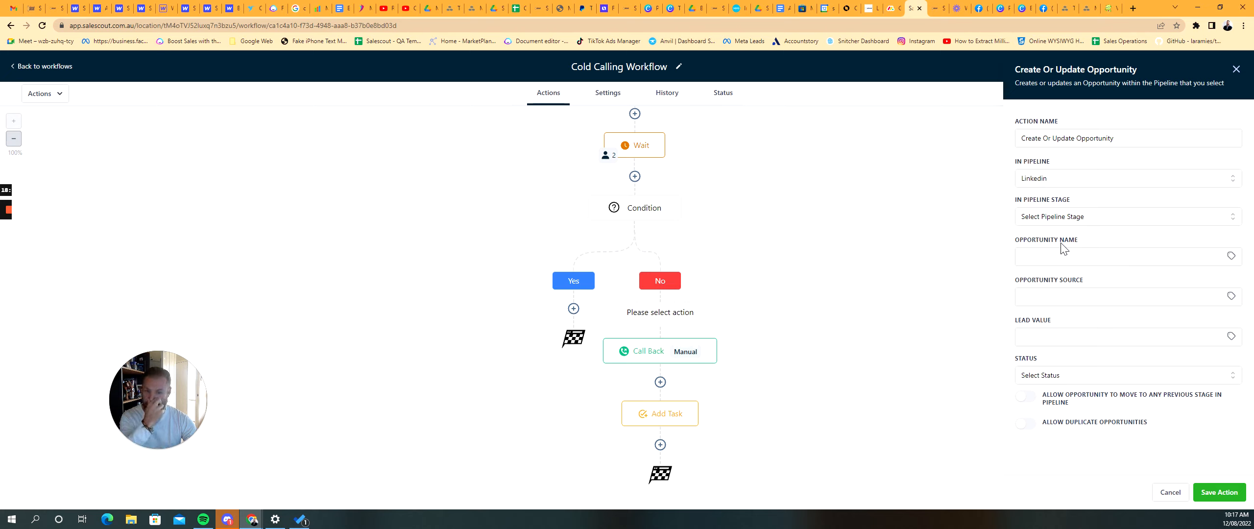
left_click(1173, 494)
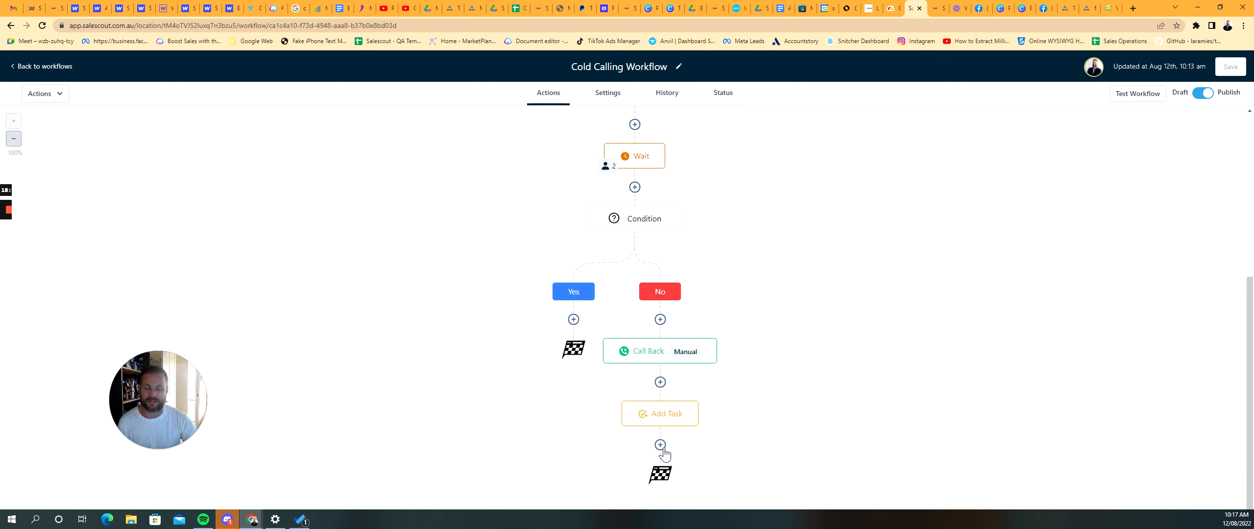
Browse the actions available after Add Task in the No branch and open the Webhook action's settings.
left_click(661, 444)
scroll(1078, 366, "down", 10)
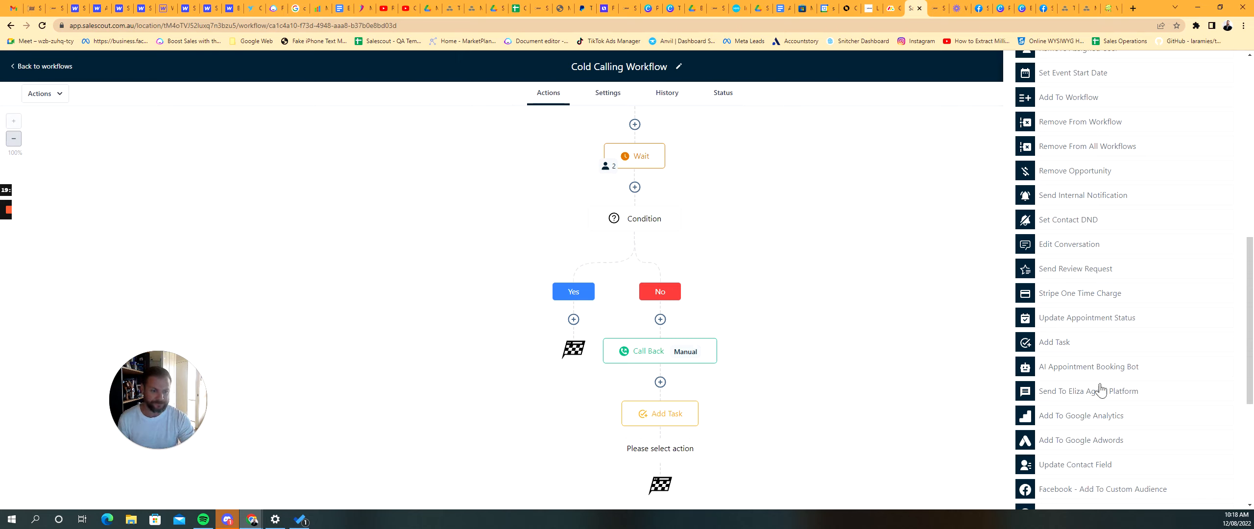
scroll(1091, 365, "down", 2)
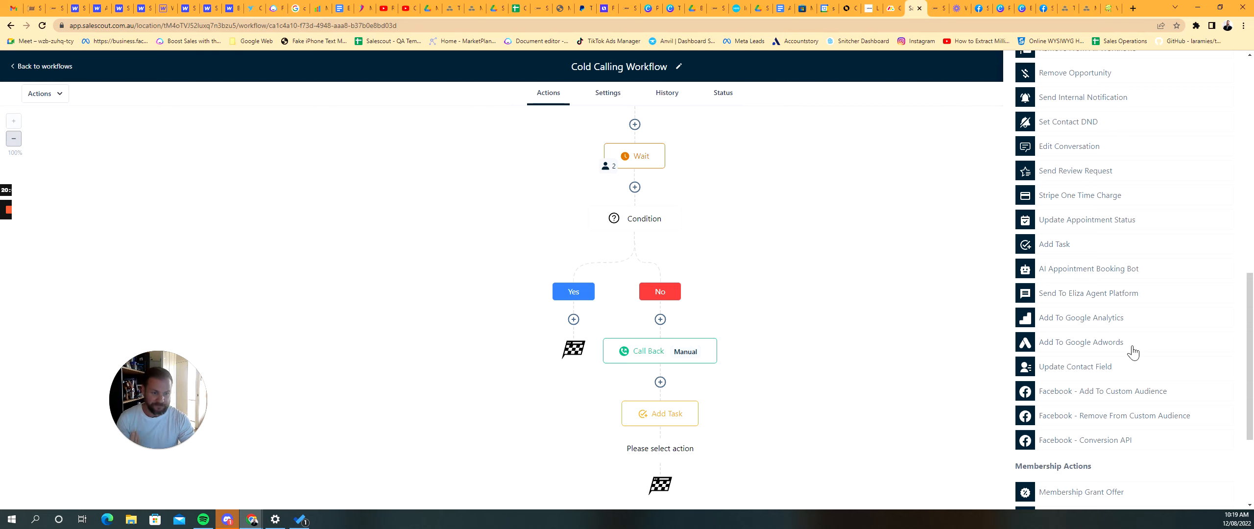
scroll(1133, 352, "down", 2)
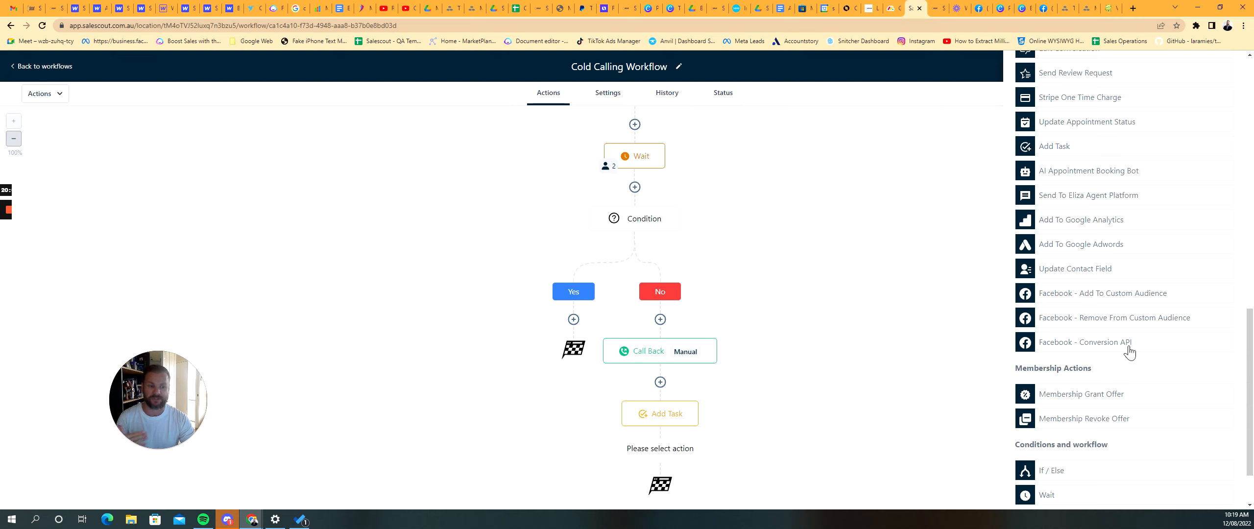
scroll(1132, 338, "down", 1)
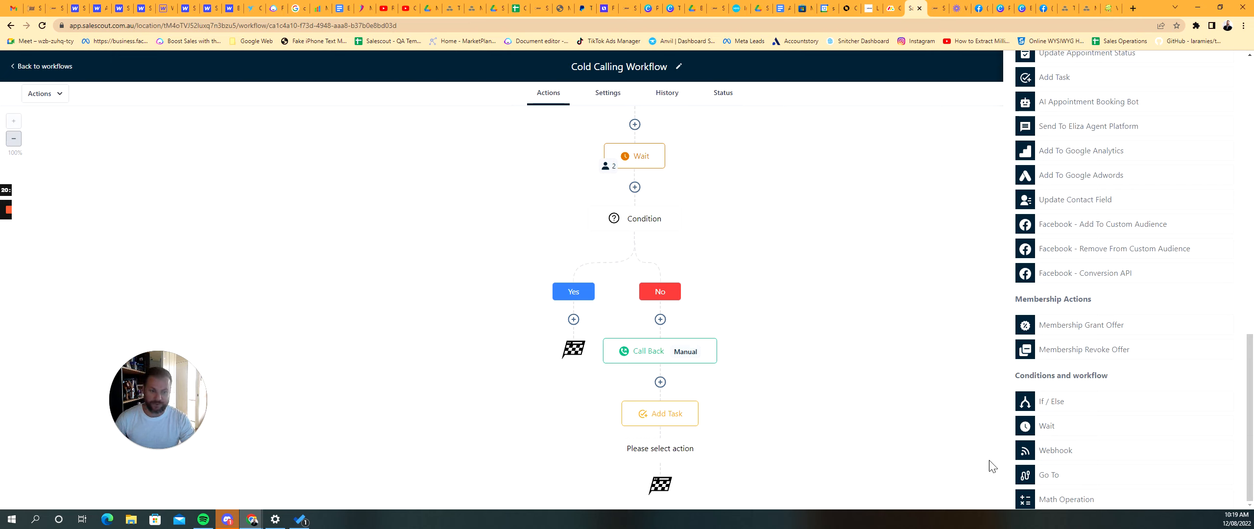
left_click(1051, 452)
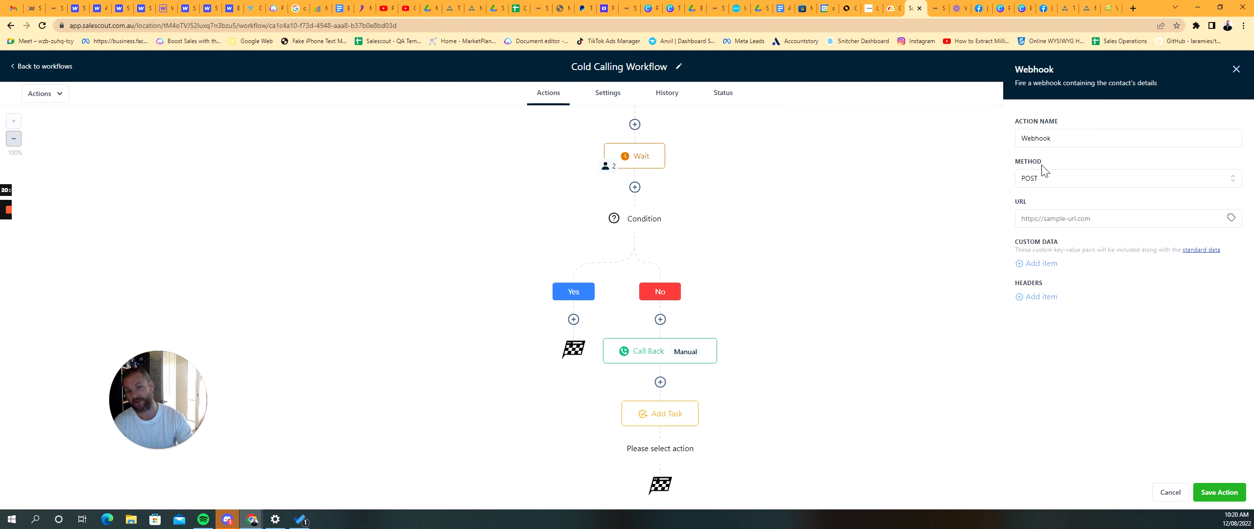
left_click_drag(1064, 139, 932, 135)
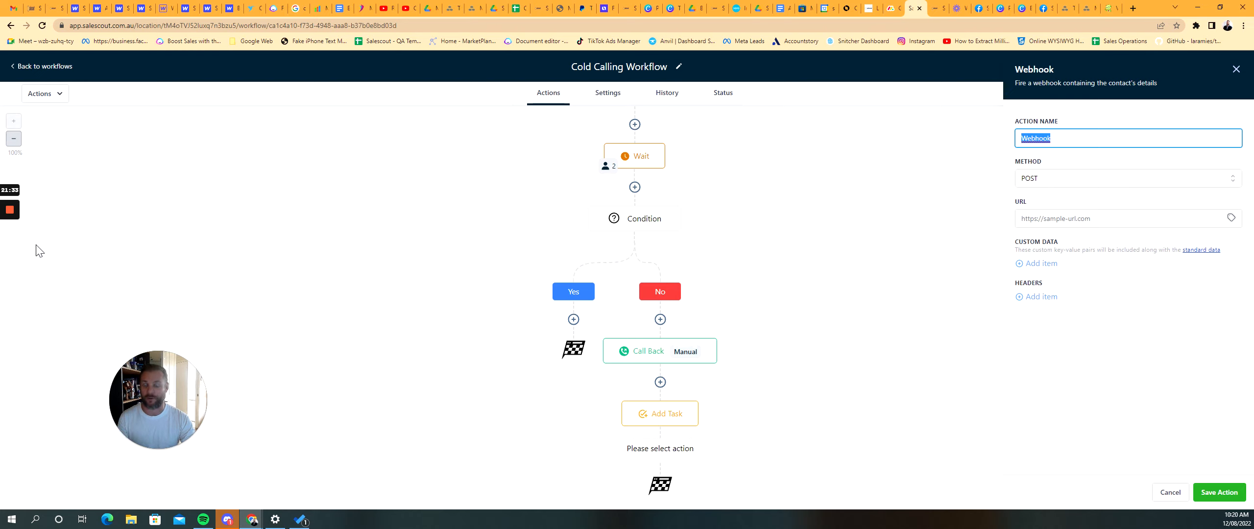
mouse_move(17, 239)
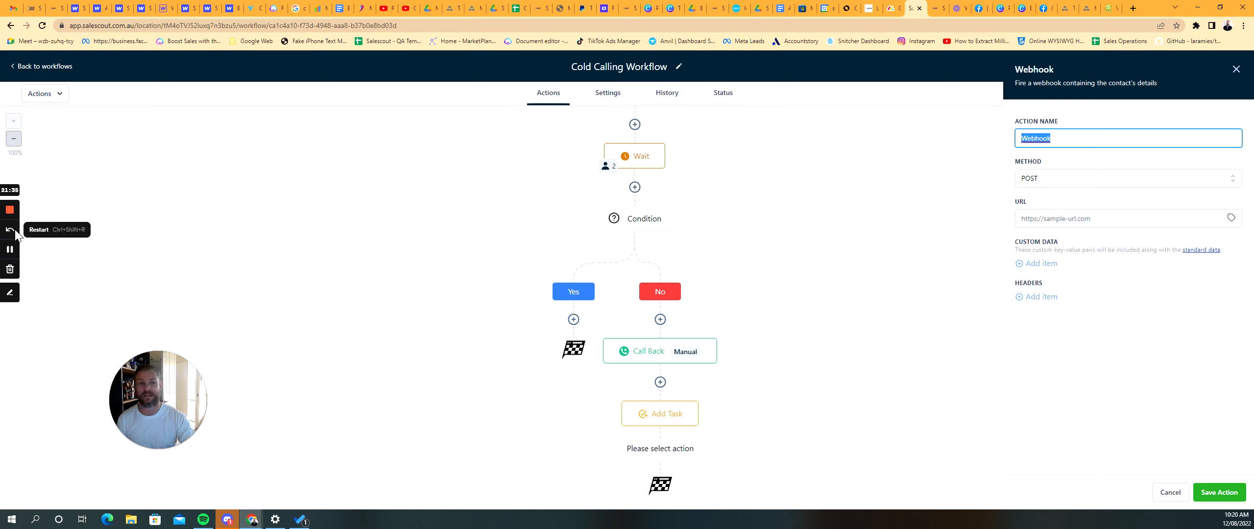